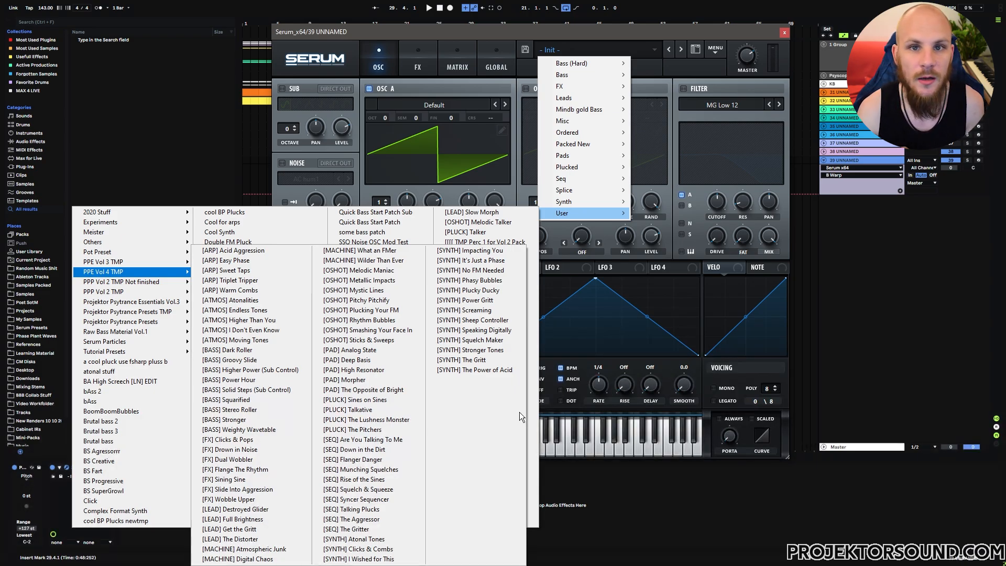
Close the Serum plug-in window and load Omnisphere on a new MIDI track
double_click(877, 340)
left_click(784, 33)
right_click(608, 203)
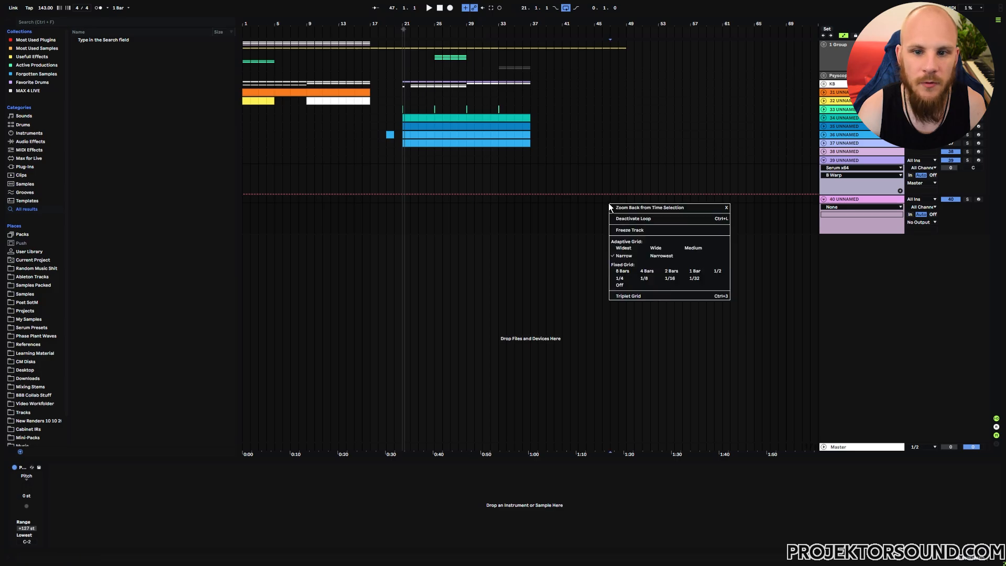
right_click(608, 203)
mouse_move(655, 211)
left_click(757, 241)
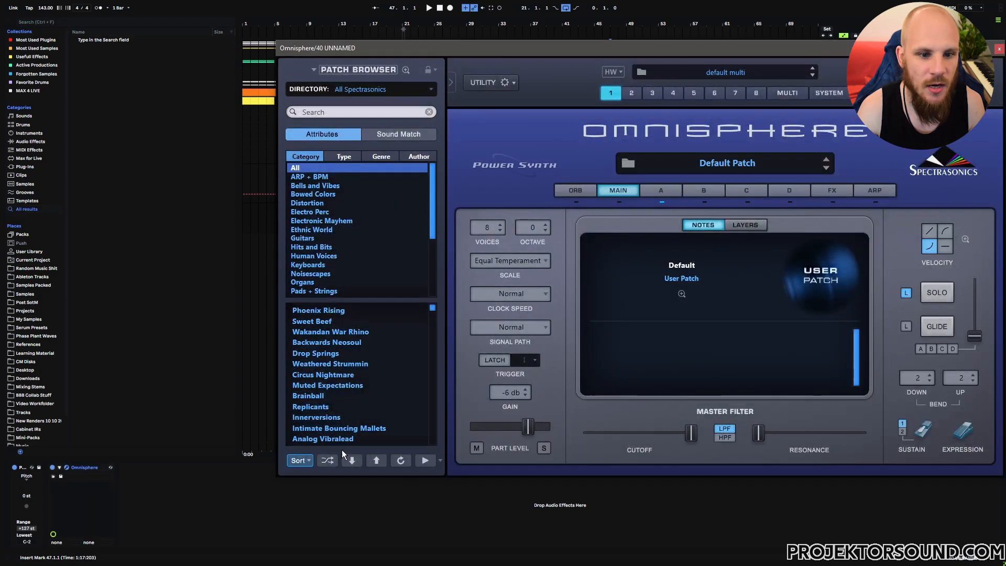
Sort Omnisphere's patch list A-Z, then load the Abandoned 3 patch and audition it
left_click(307, 460)
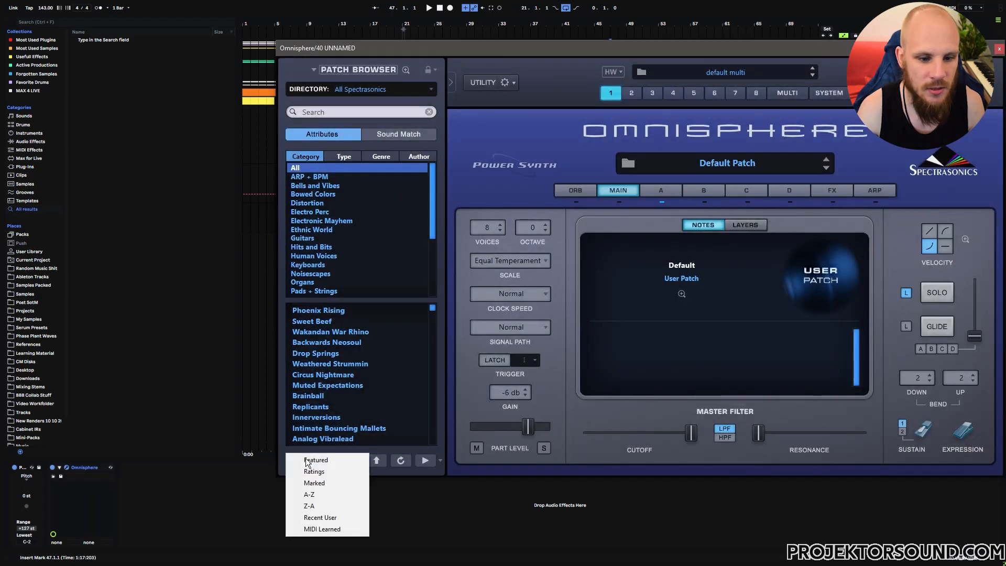
left_click(309, 495)
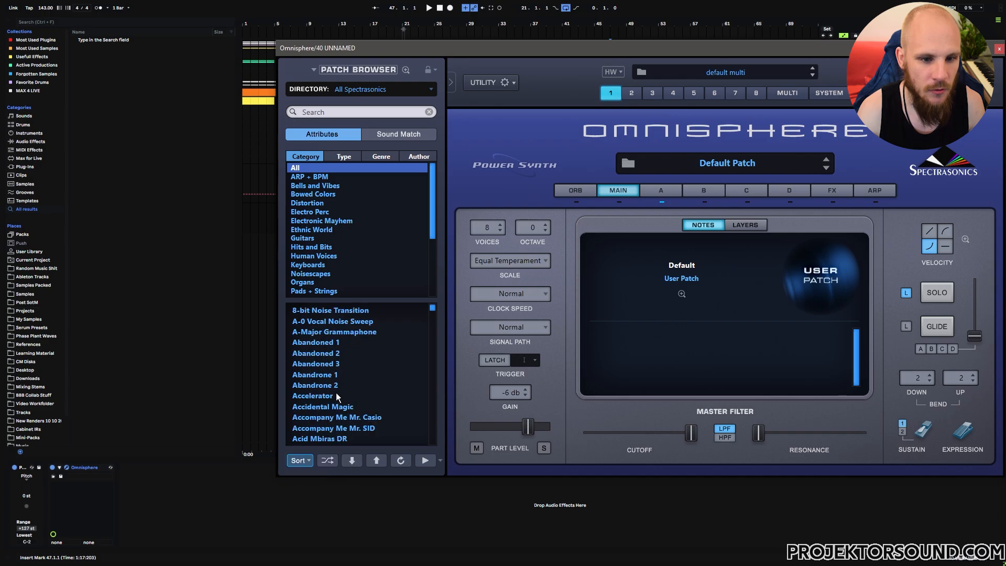
left_click(320, 364)
left_click_drag(587, 50, 497, 47)
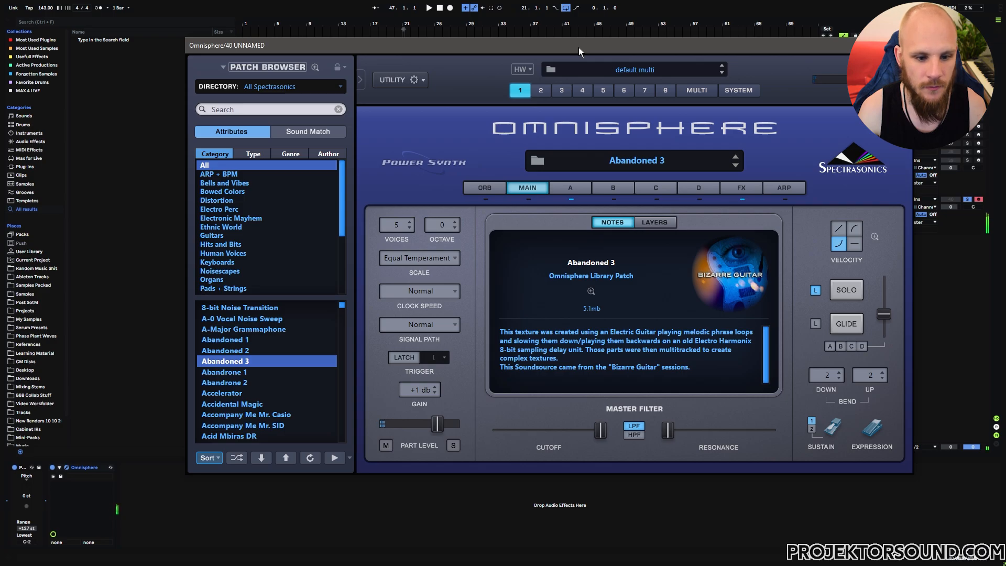
key("z")
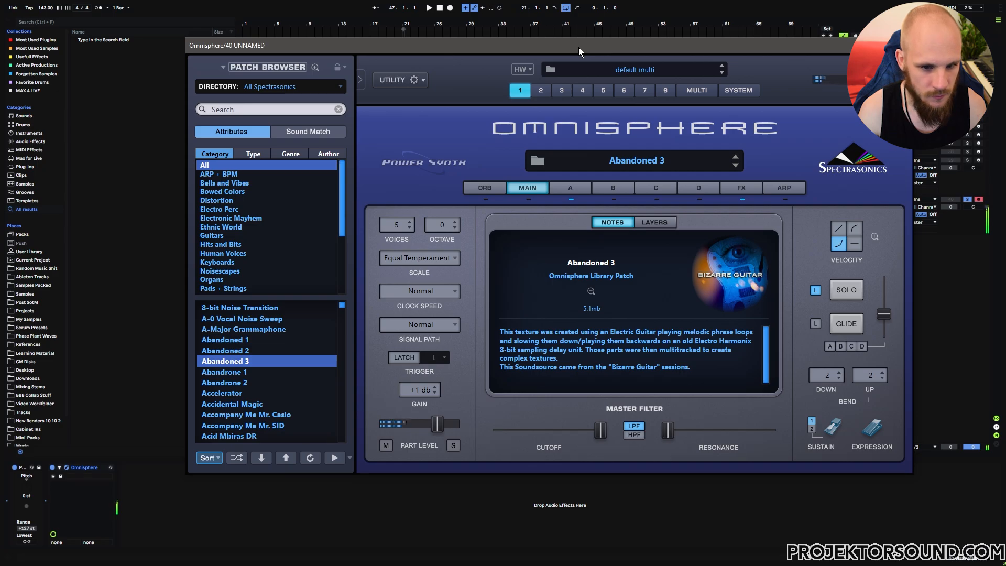
key("x")
key("x")
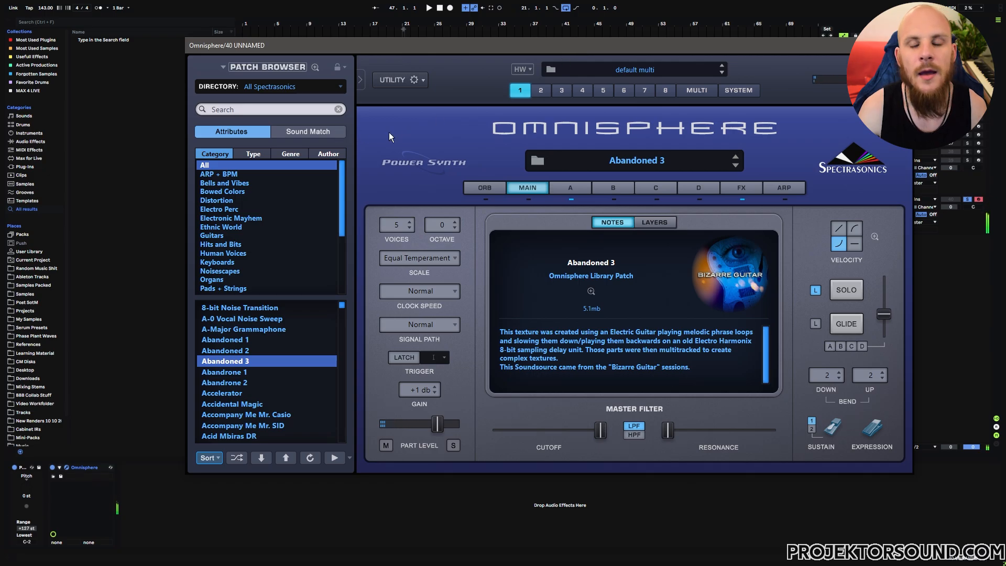
Run Sound Match on Abandoned 3 and audition the similar patches Longing 4, Translucent 4 and Sleep Cycle 3
left_click(316, 133)
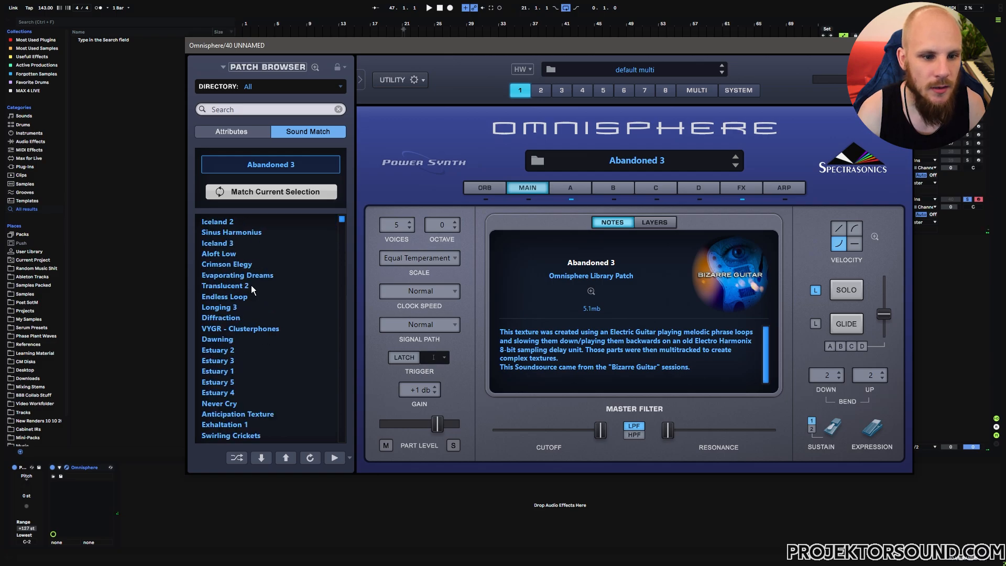
scroll(251, 290, "down", 20)
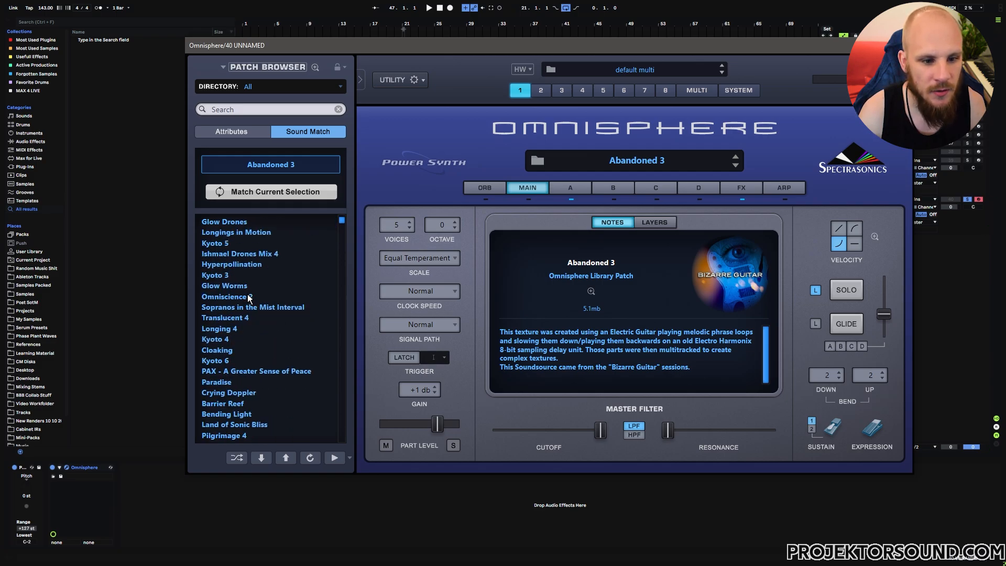
scroll(249, 299, "down", 3)
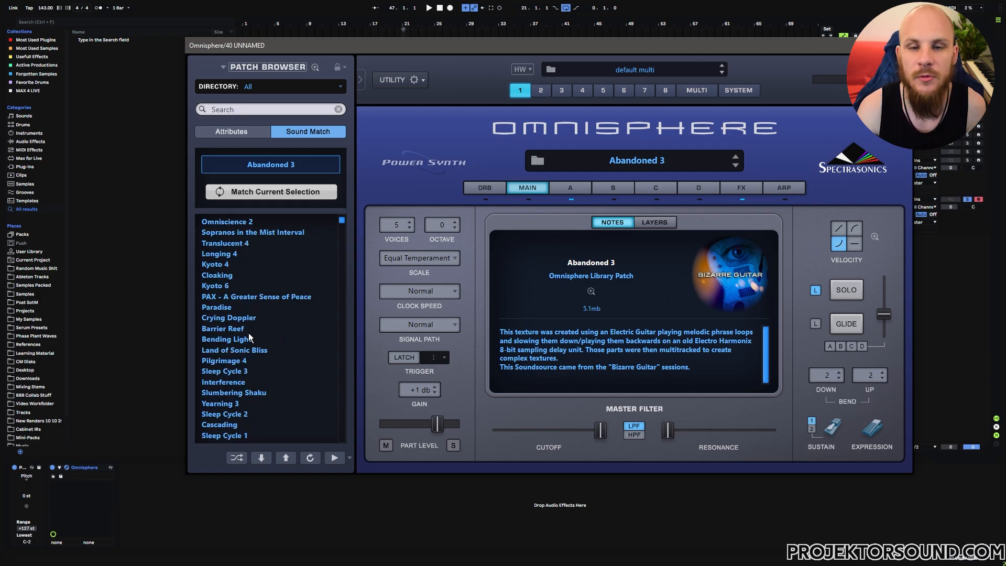
left_click(247, 254)
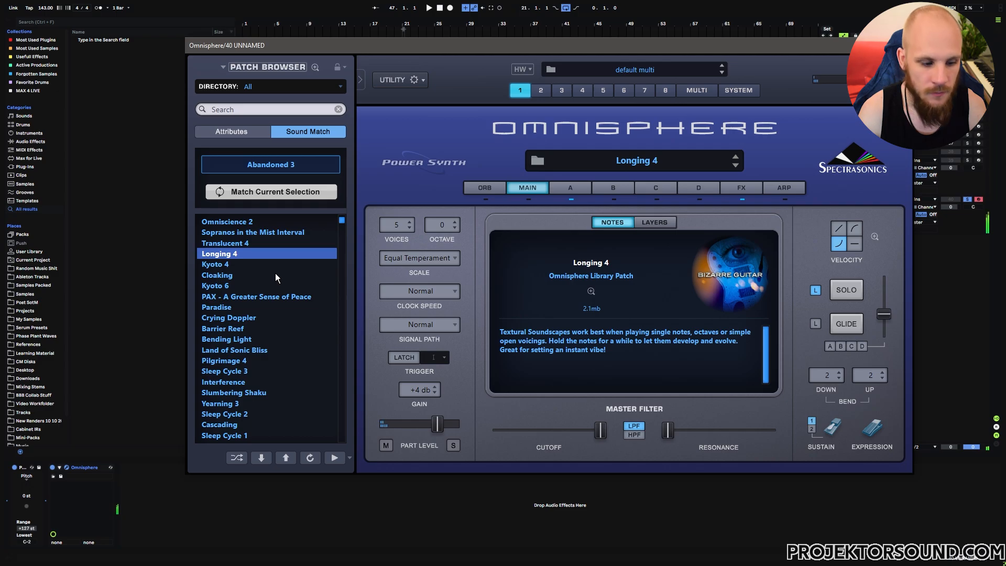
key("x")
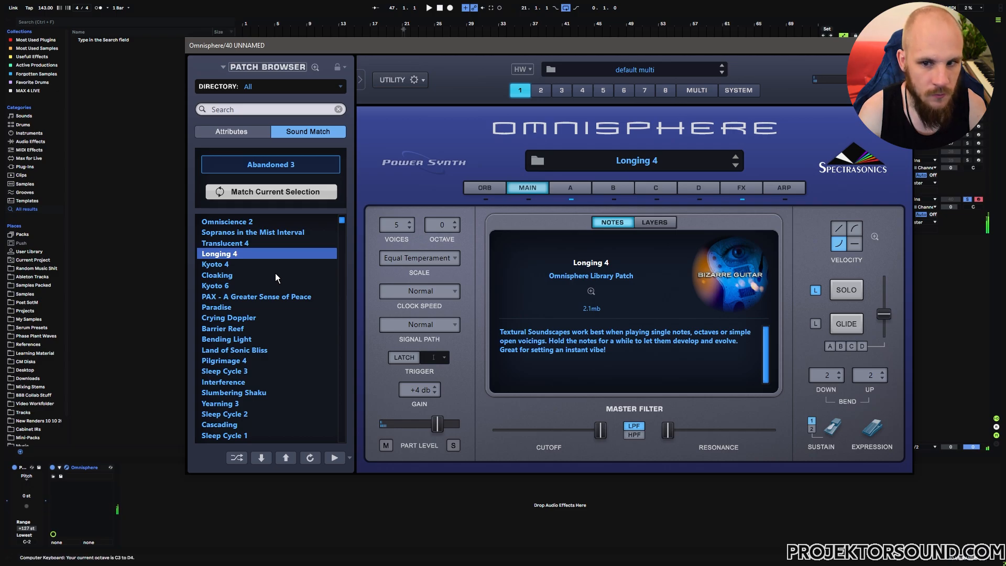
left_click(246, 244)
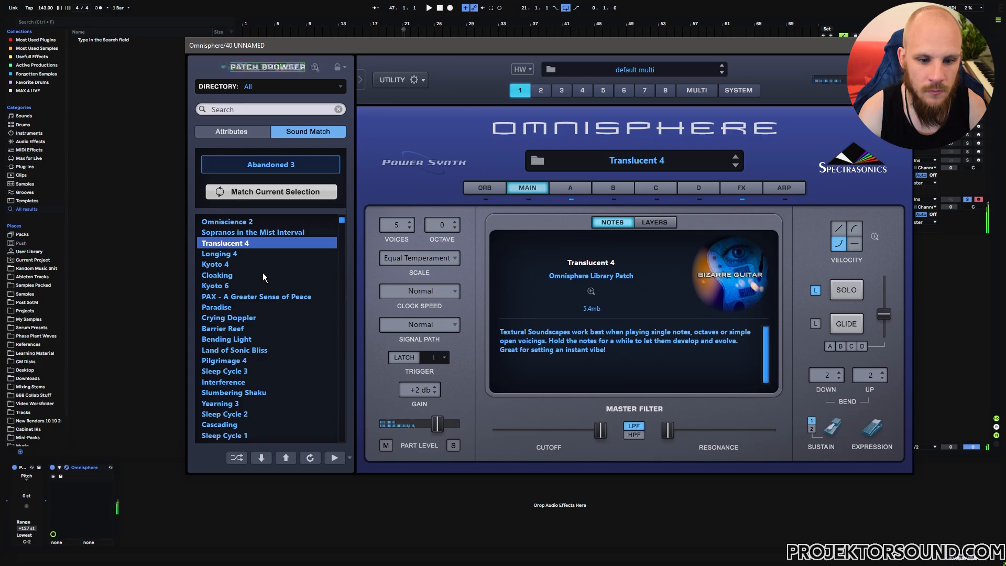
left_click(236, 371)
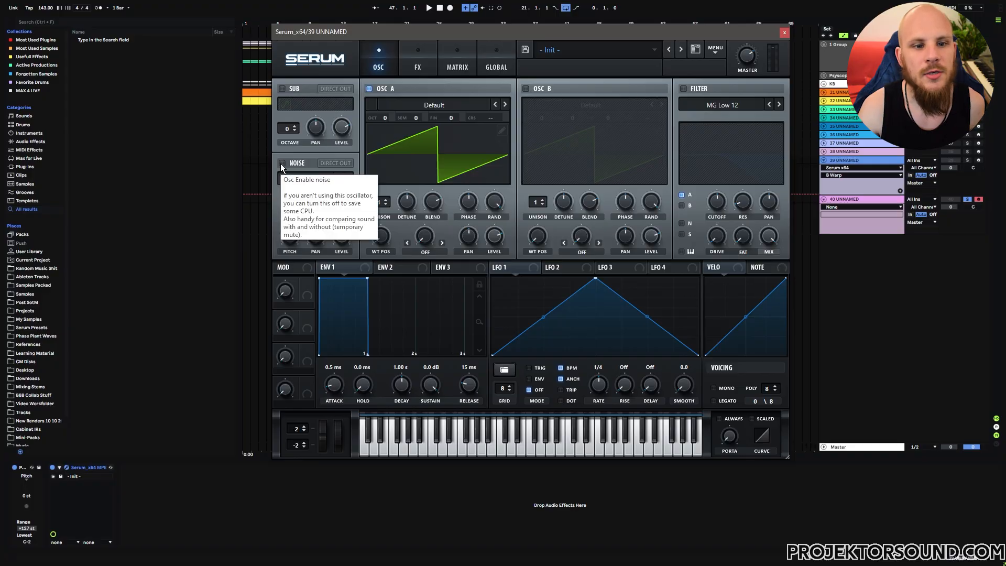
In Serum, enable the noise oscillator and load the Atmos 07 sample from the SOR category
left_click(281, 163)
left_click(303, 181)
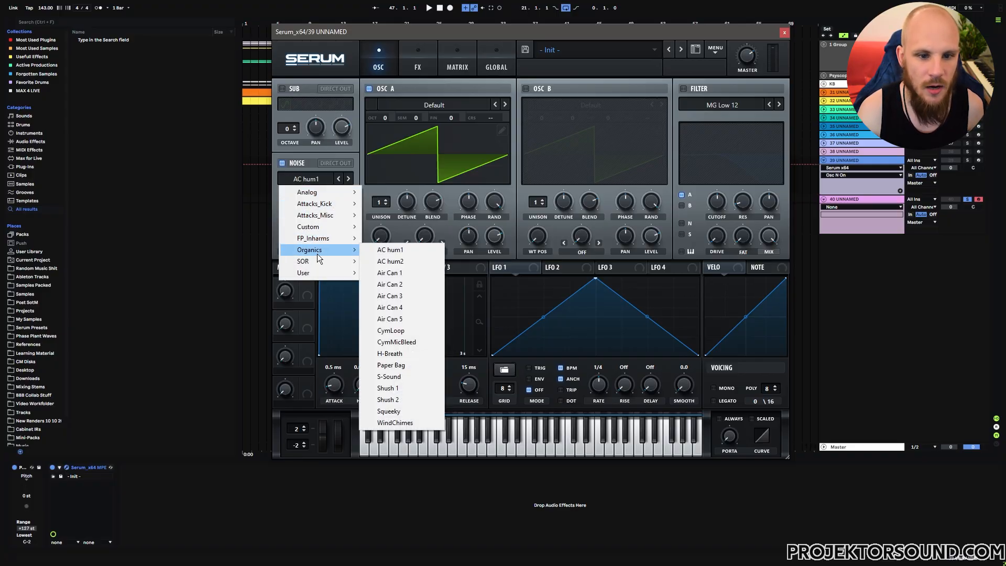
mouse_move(319, 262)
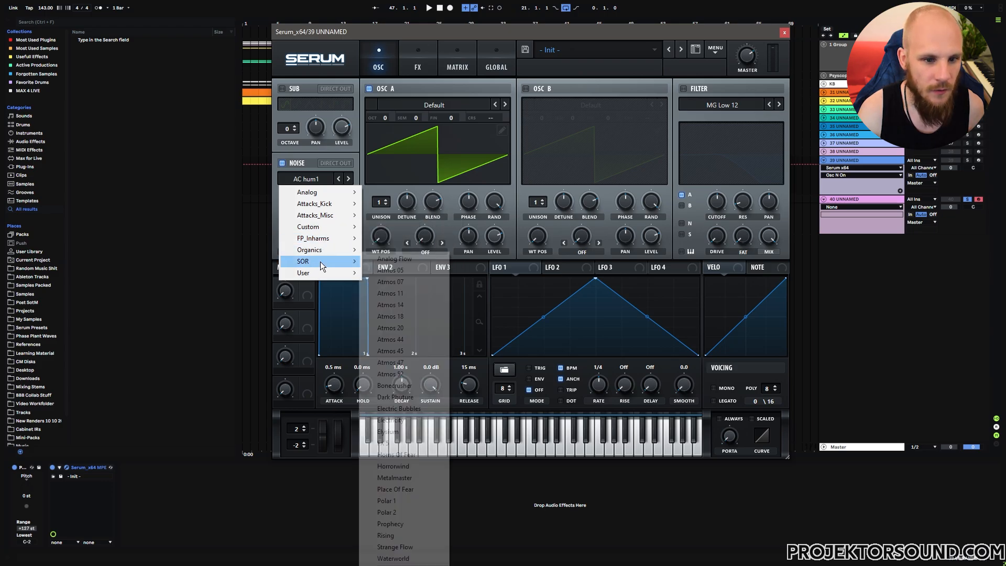
left_click(391, 282)
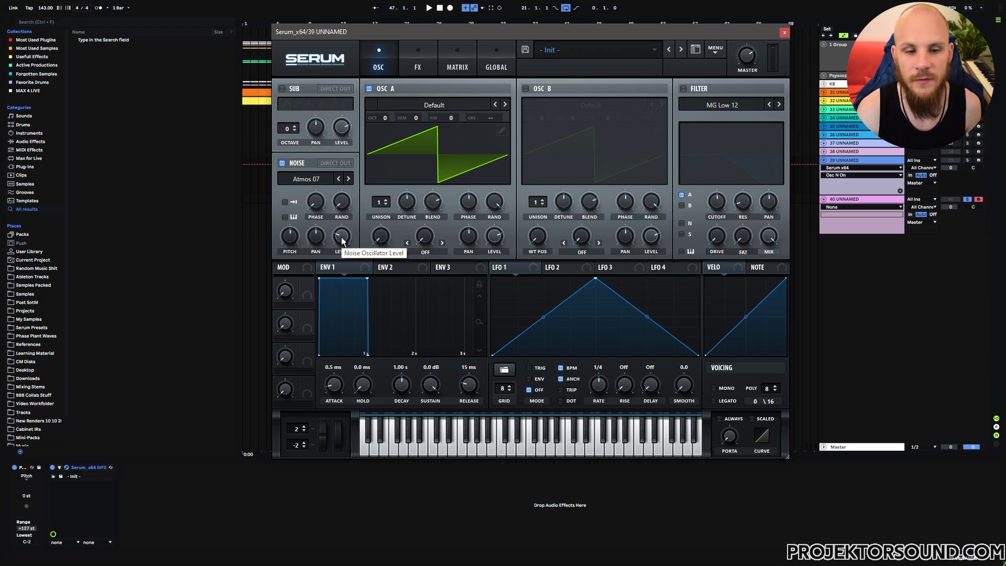
Turn off Serum's oscillator A, and arm and solo track 39
left_click(368, 88)
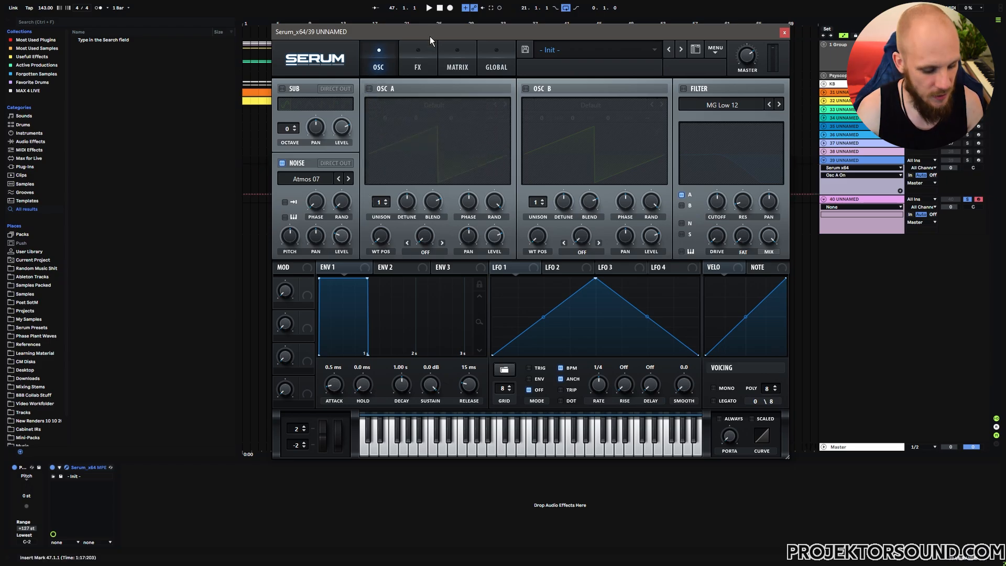
left_click(978, 160)
left_click(966, 159)
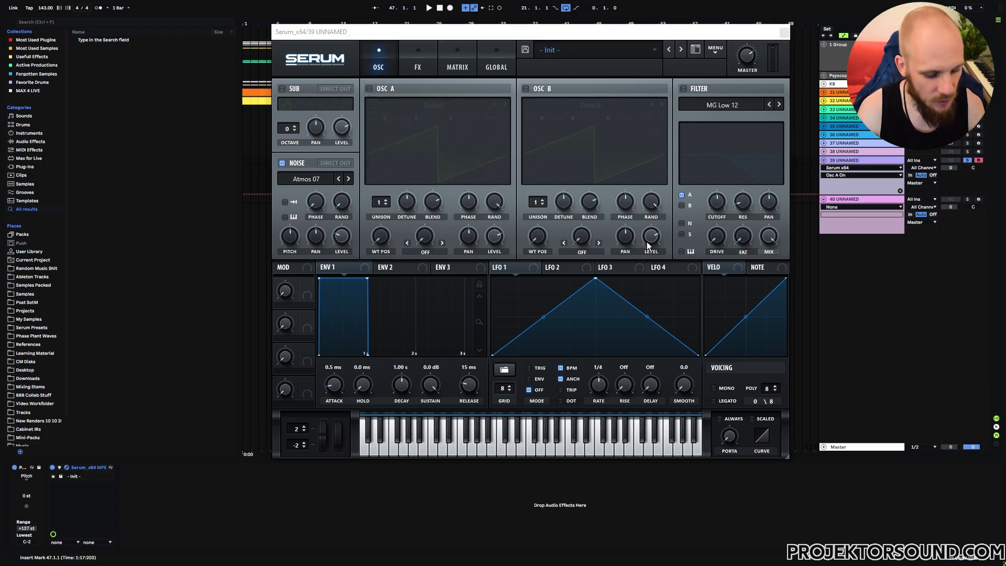
Raise the noise oscillator's level and enable keyboard pitch tracking for it
left_click(340, 235)
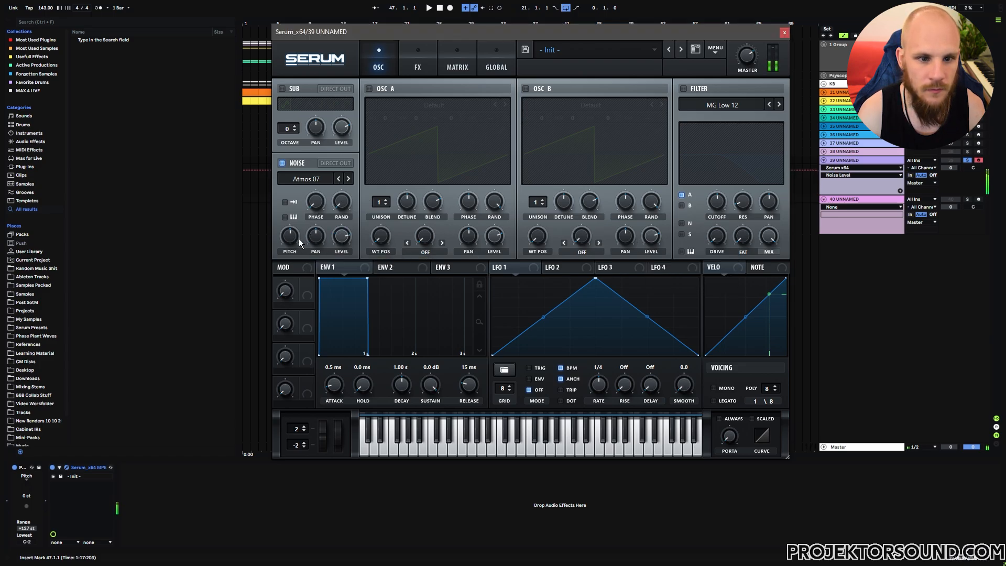
left_click_drag(293, 242, 297, 237)
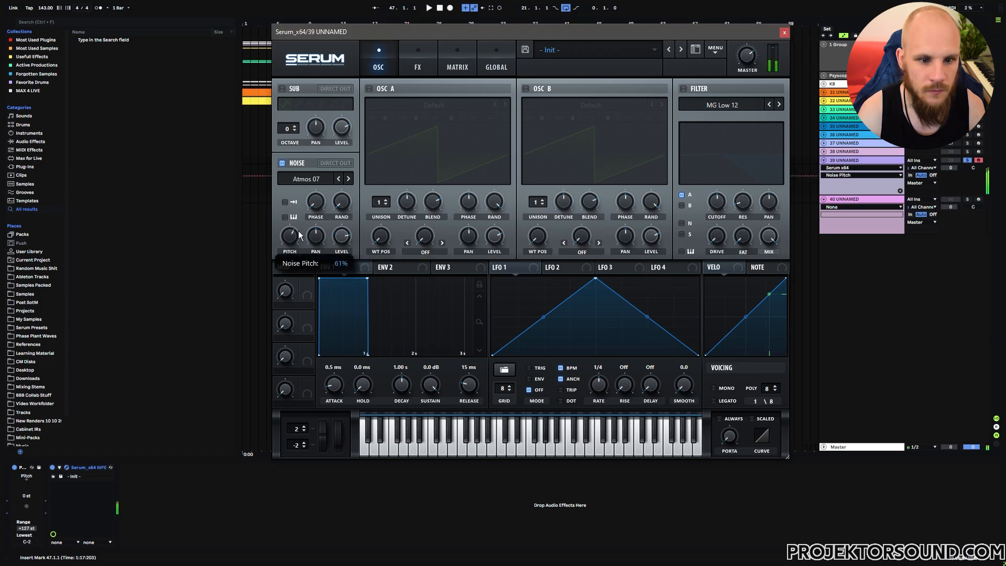
left_click(284, 217)
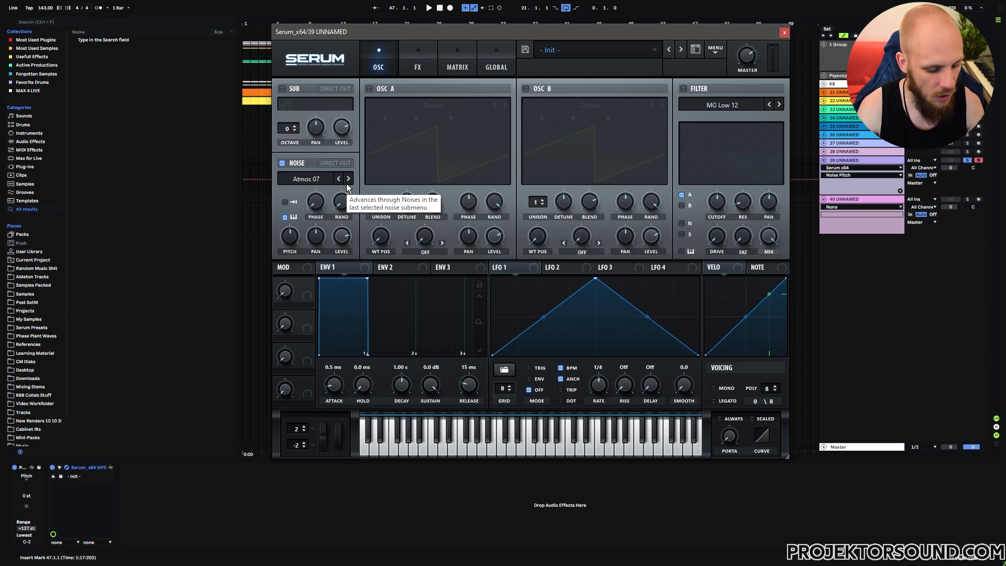
Play notes in different octaves to audition the key-tracked Atmos 07 noise
key("x")
key("a")
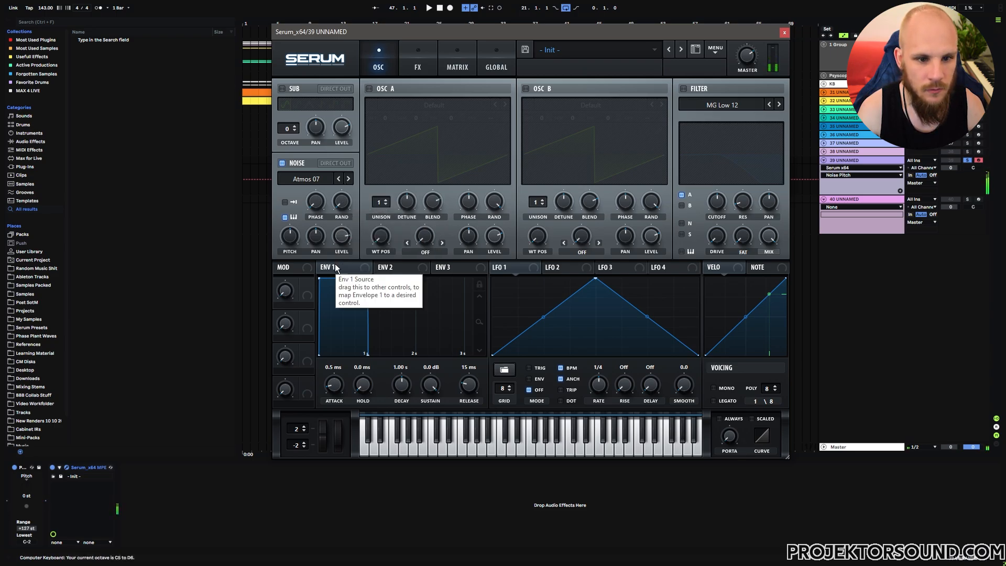
key("d")
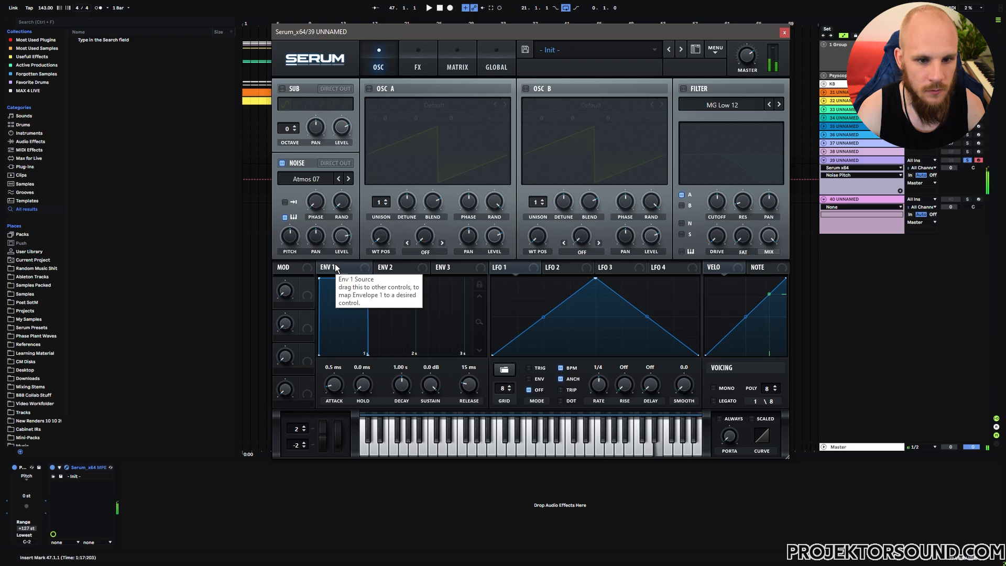
key("x")
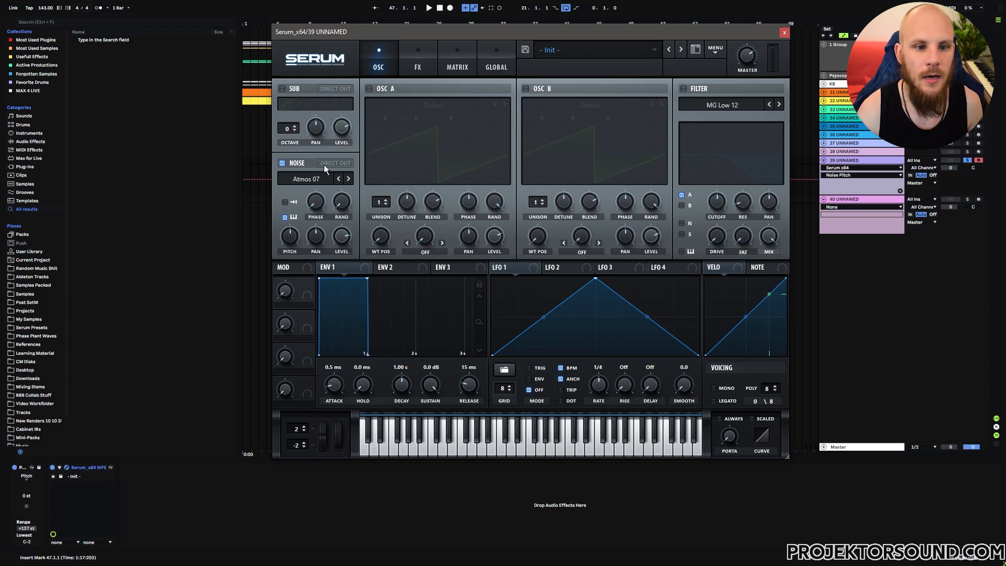
Enable Serum's Hyper/Dimension effect and add a delay in ping-pong mode
left_click(419, 66)
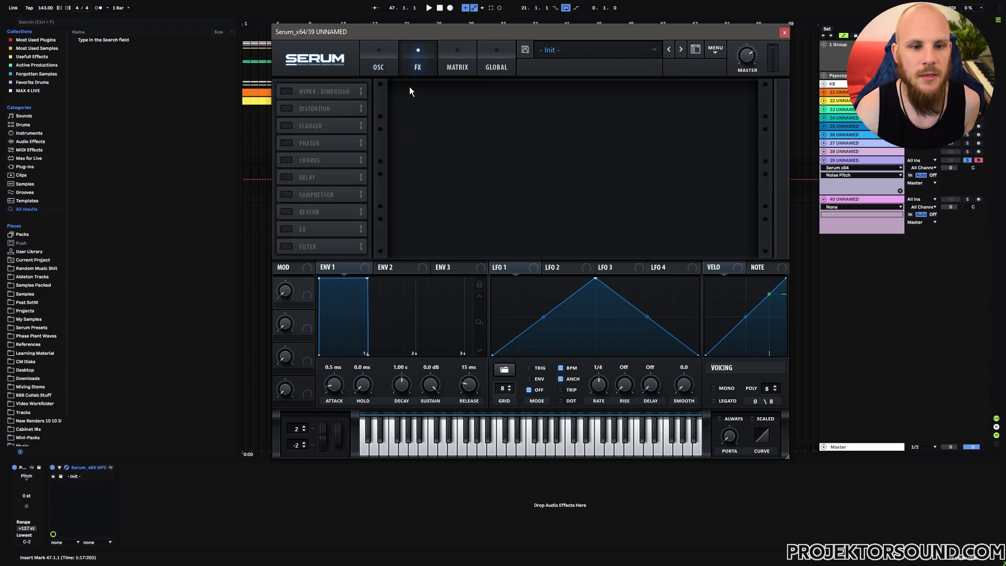
left_click(285, 93)
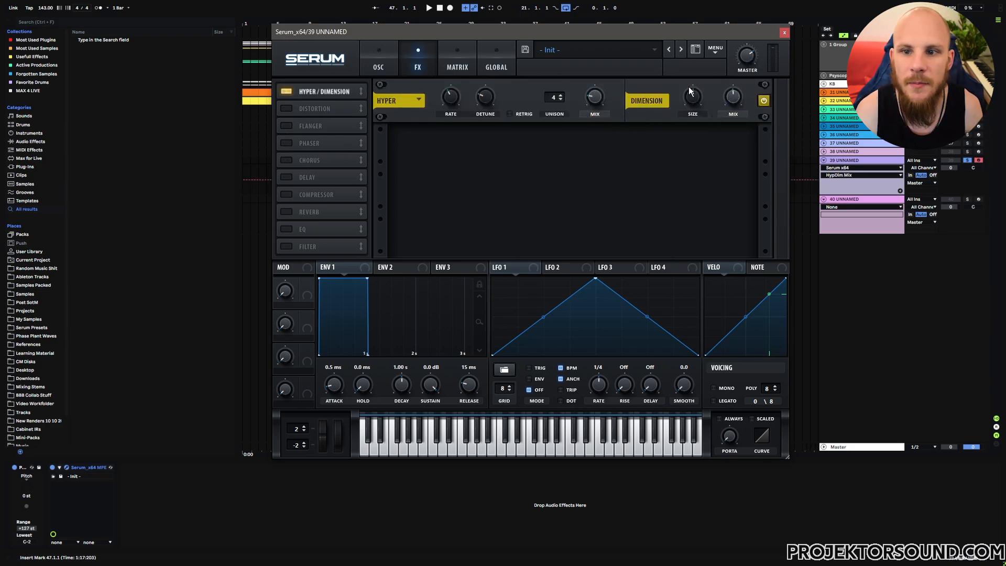
left_click(286, 177)
left_click(664, 148)
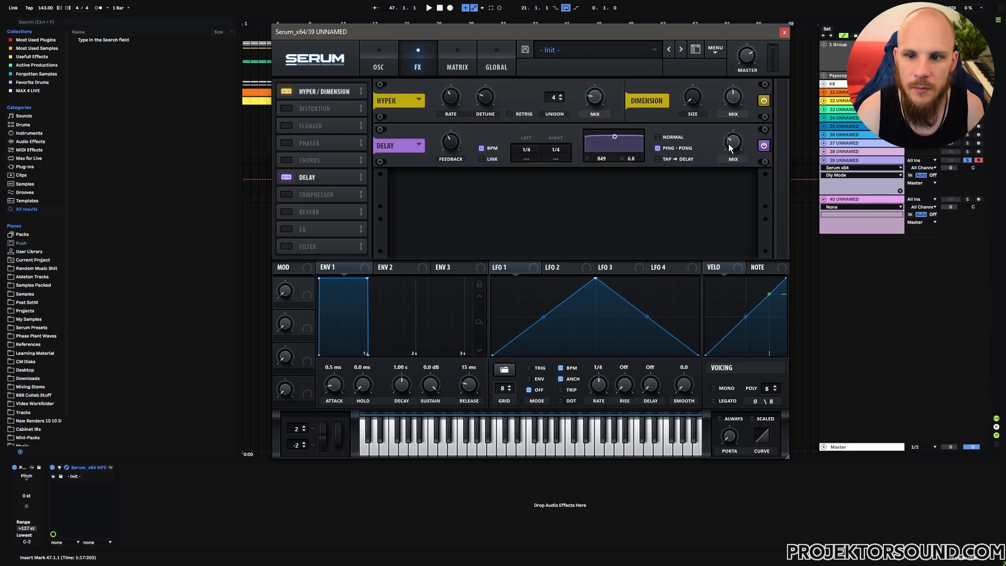
Enable the chorus with its filter set to HPF, raise its feedback to 43% and lower its depth
left_click(287, 160)
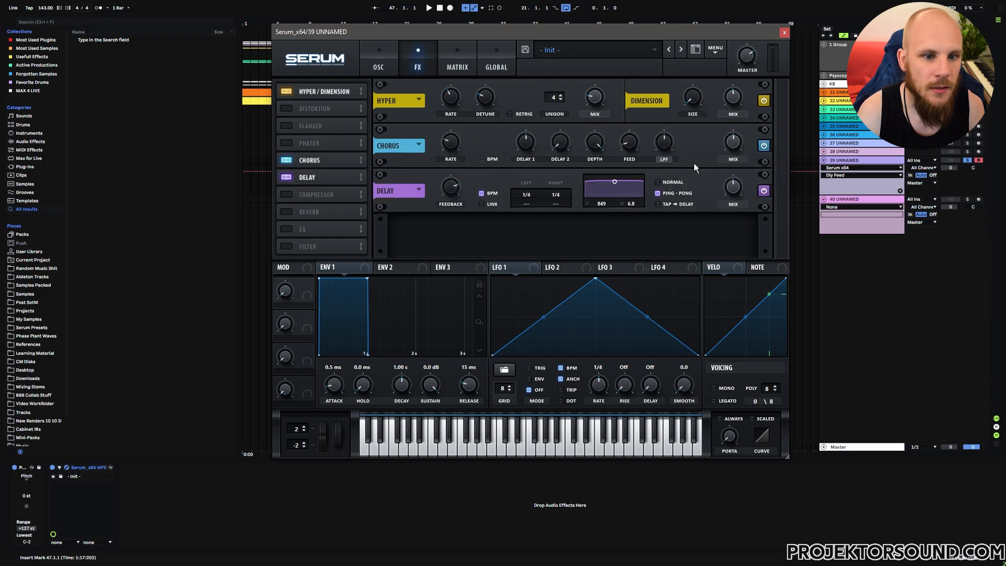
left_click(662, 150)
left_click_drag(630, 143, 639, 114)
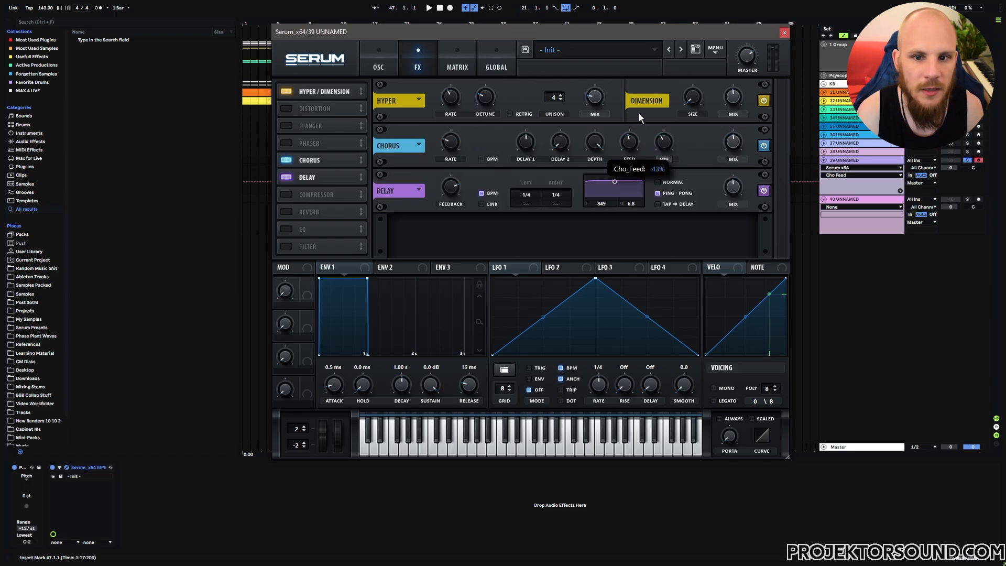
left_click_drag(595, 142, 585, 178)
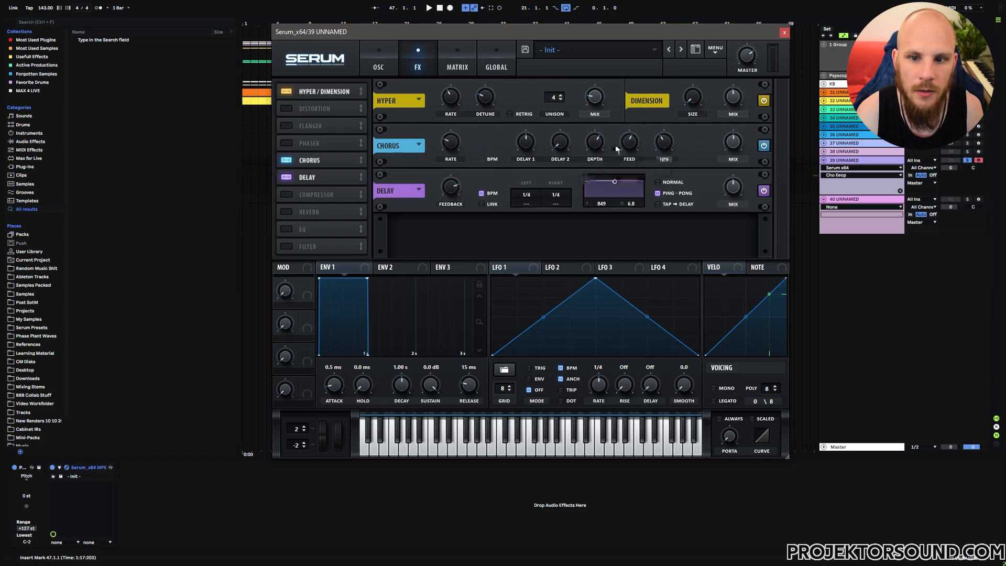
Enable the Hall reverb, adjust its mix and size, and audition the patch in a lower octave
left_click(286, 212)
left_click(733, 231)
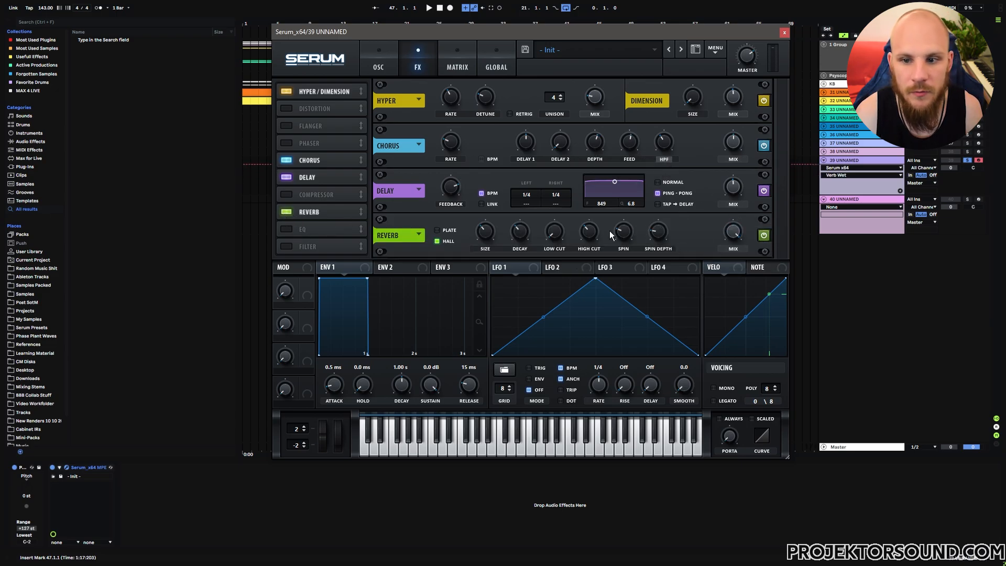
left_click(485, 230)
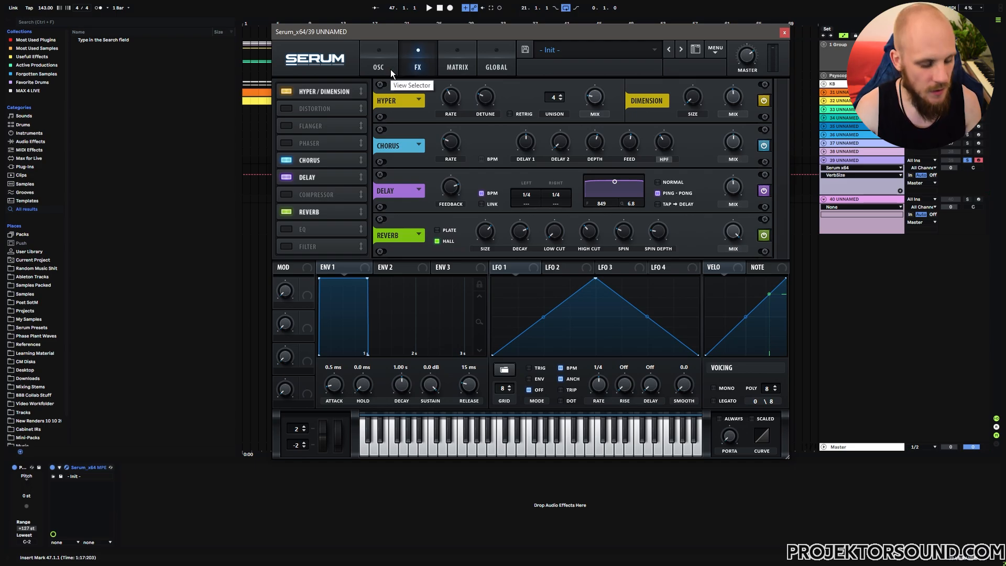
key("x")
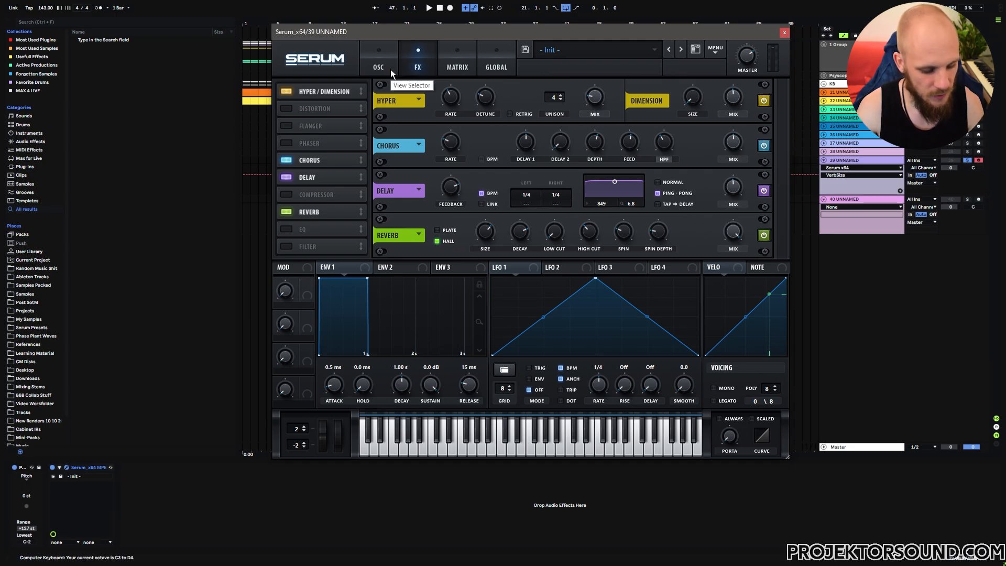
key("a")
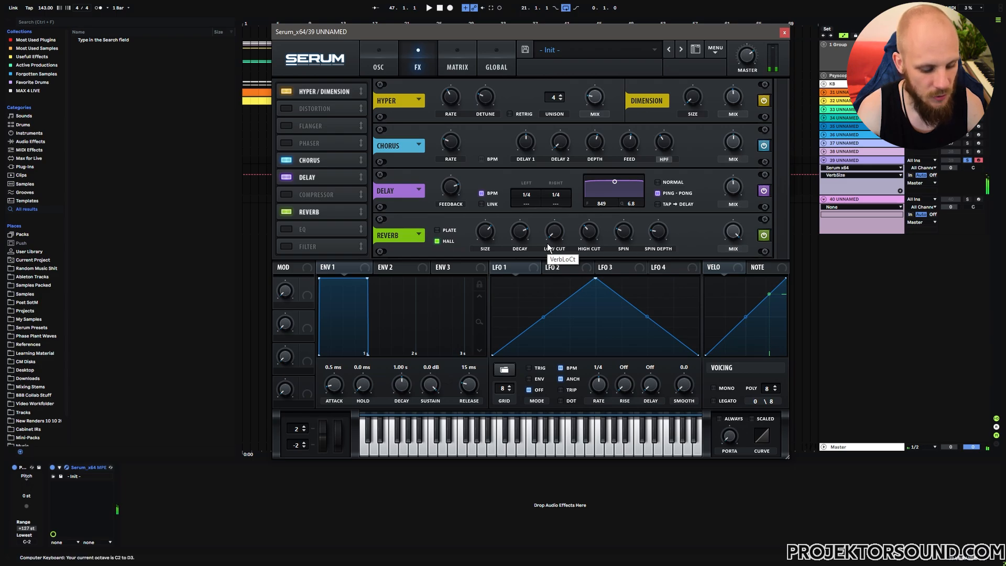
Play a note to audition the noise patch through the Hall reverb
key("a")
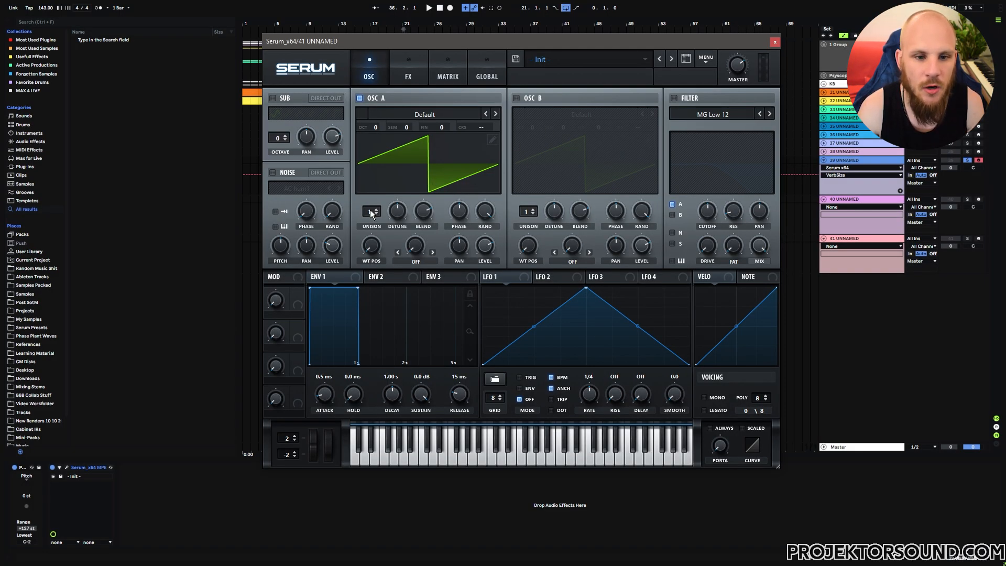
Set oscillator A's unison to 7 on track 41's Serum, enable the MG Low 12 filter and lower its cutoff and resonance
left_click_drag(370, 212, 370, 200)
left_click(674, 98)
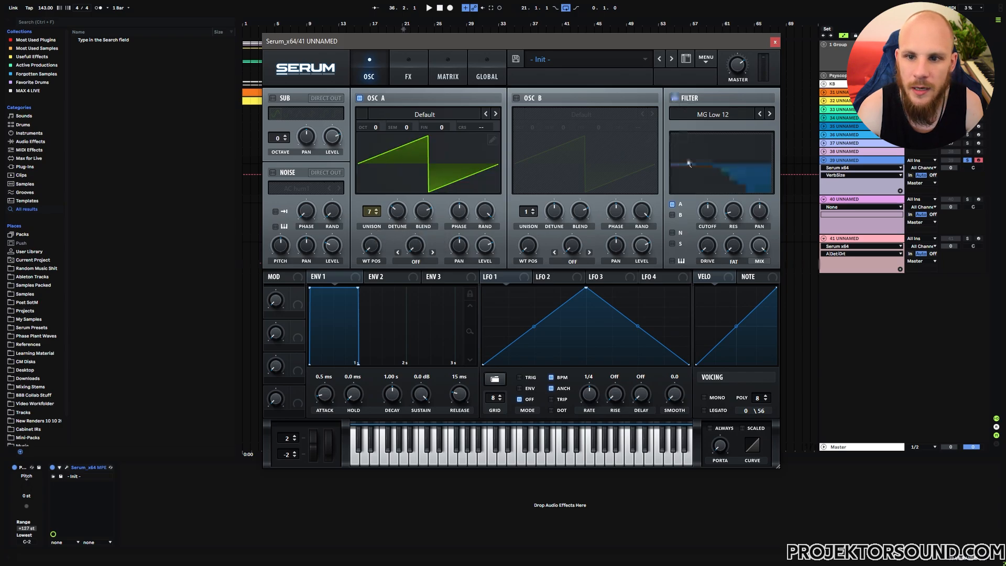
left_click_drag(708, 211, 710, 219)
left_click_drag(734, 212, 734, 224)
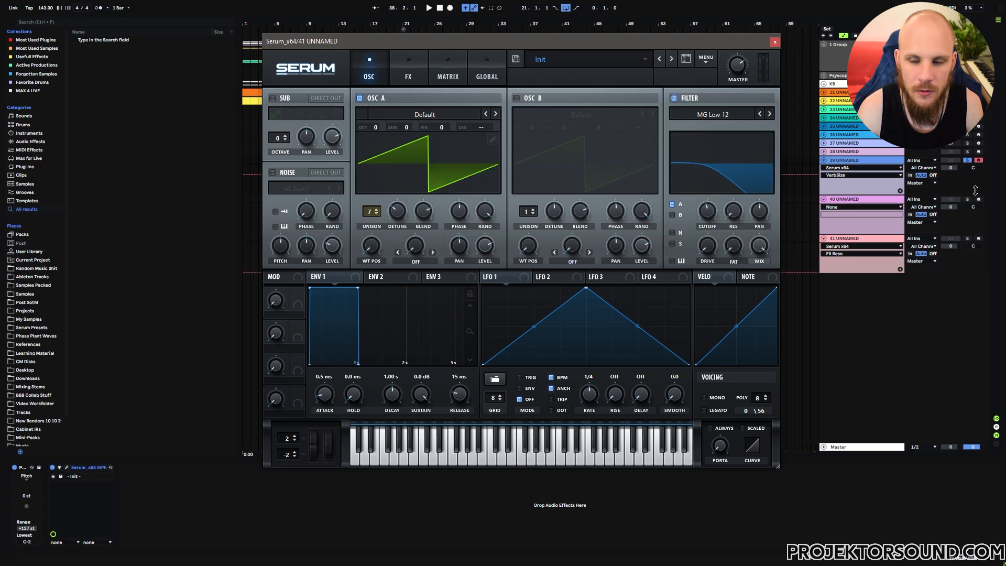
Arm track 41 and play notes to audition the saw patch, shifting the keyboard down an octave
left_click(977, 239)
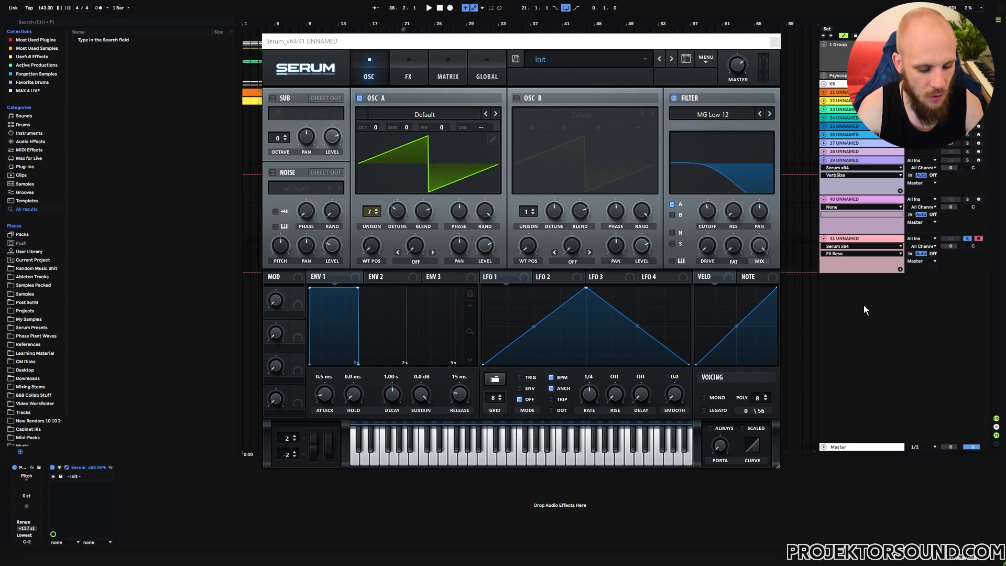
key("y")
key("k")
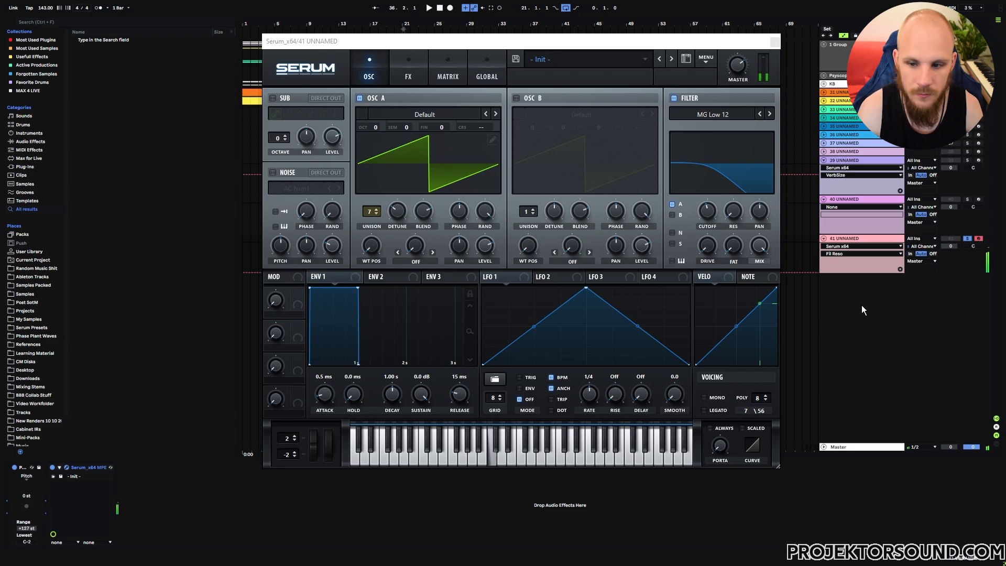
key("z")
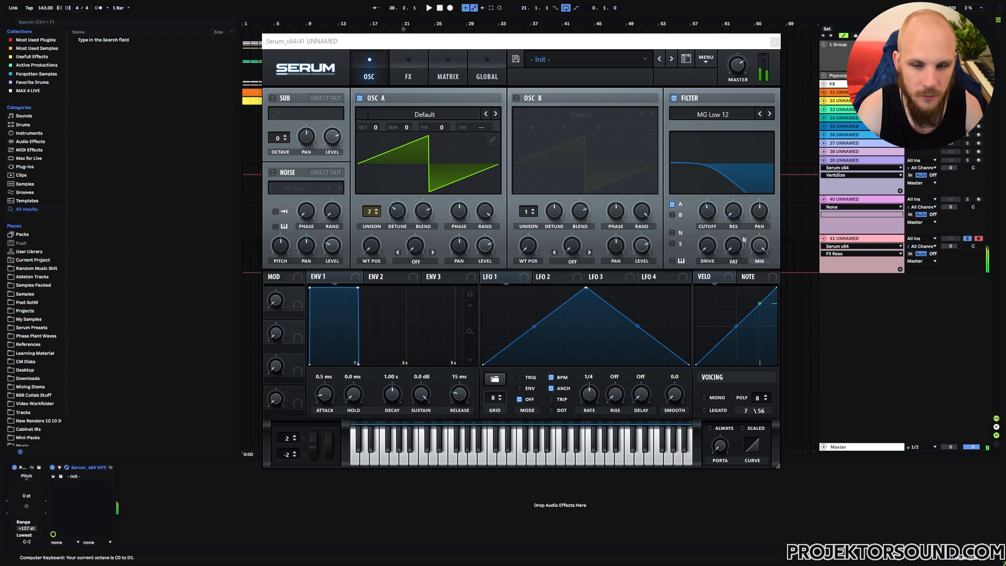
Raise the MG Low 12 filter's cutoff and play a series of notes one octave higher
left_click_drag(707, 215, 712, 197)
key("x")
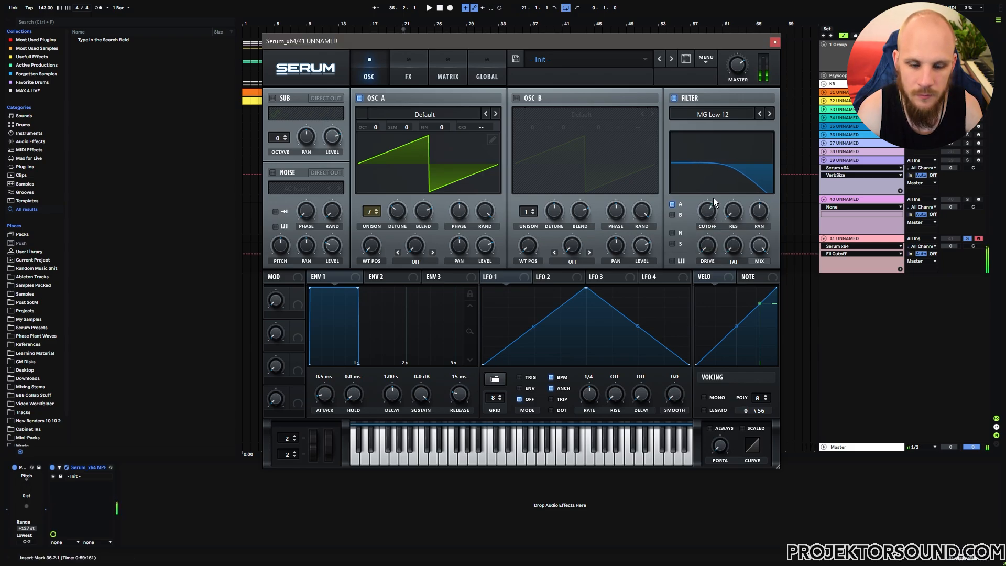
key("k")
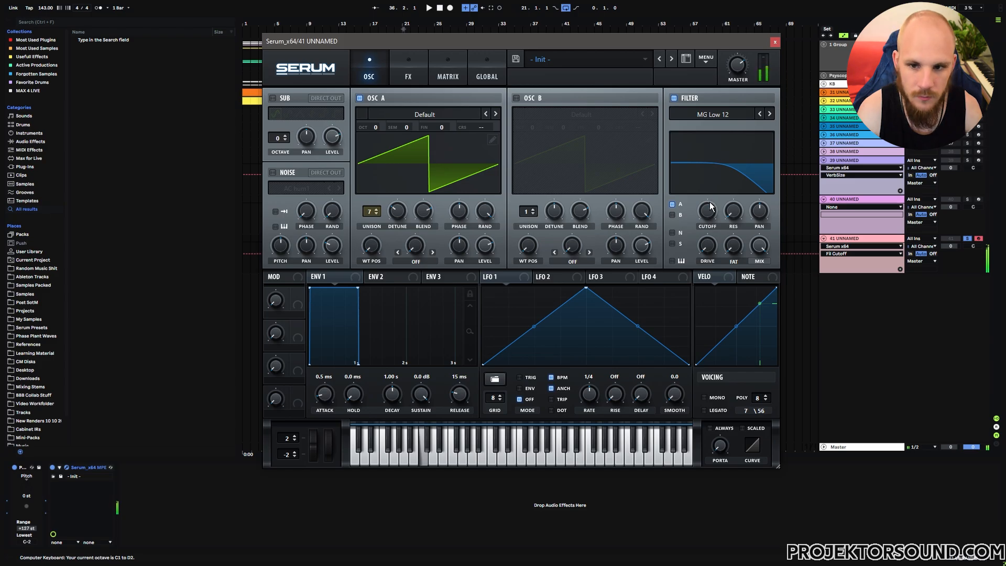
key("f")
key("a")
key("d")
key("g")
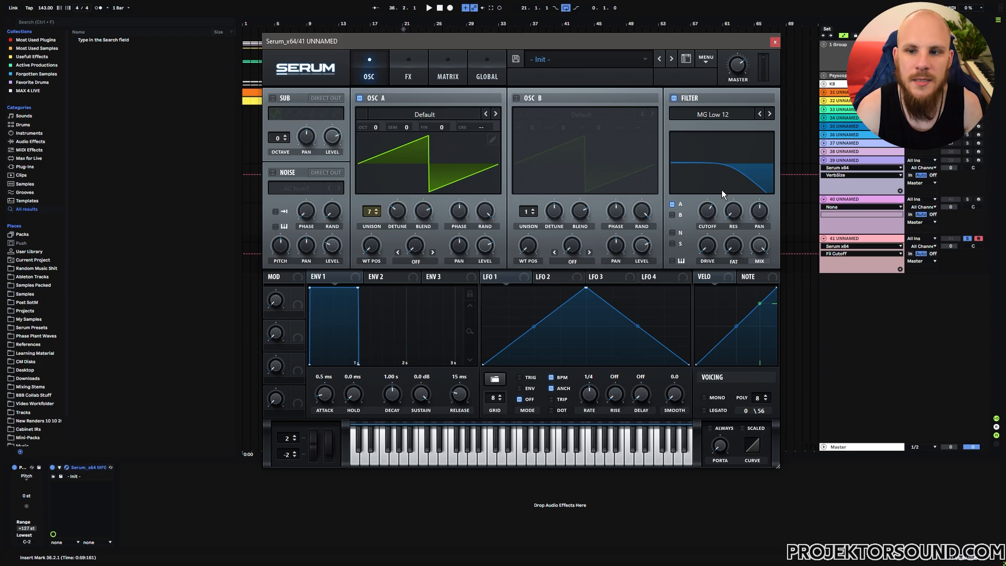
Switch the filter type to MG Low 18 and lower its cutoff
left_click(769, 115)
left_click_drag(709, 215, 709, 220)
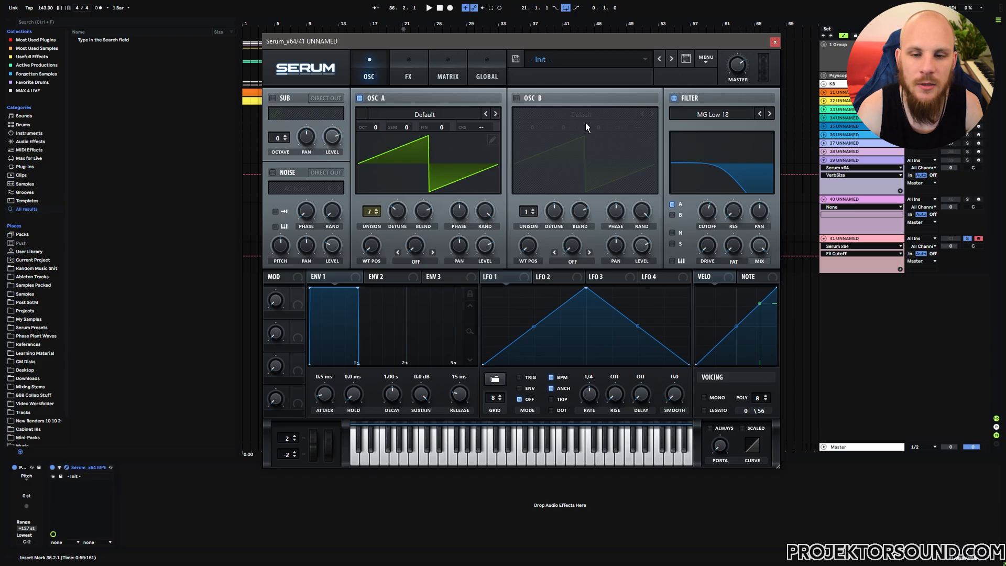
Enable oscillator B, load the Digital wavetable Dull_toy into it and route it through the filter
left_click(516, 98)
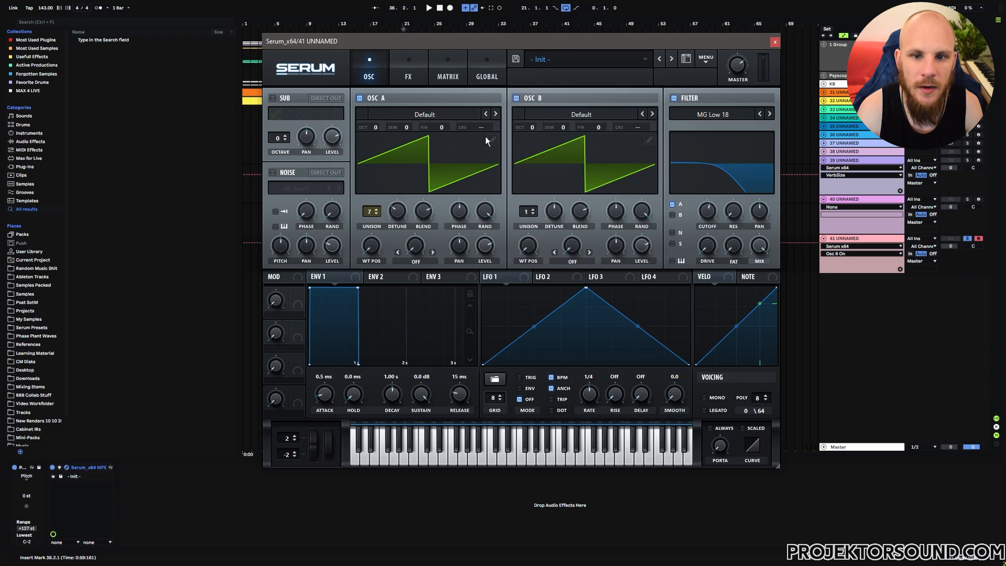
left_click(578, 120)
mouse_move(577, 152)
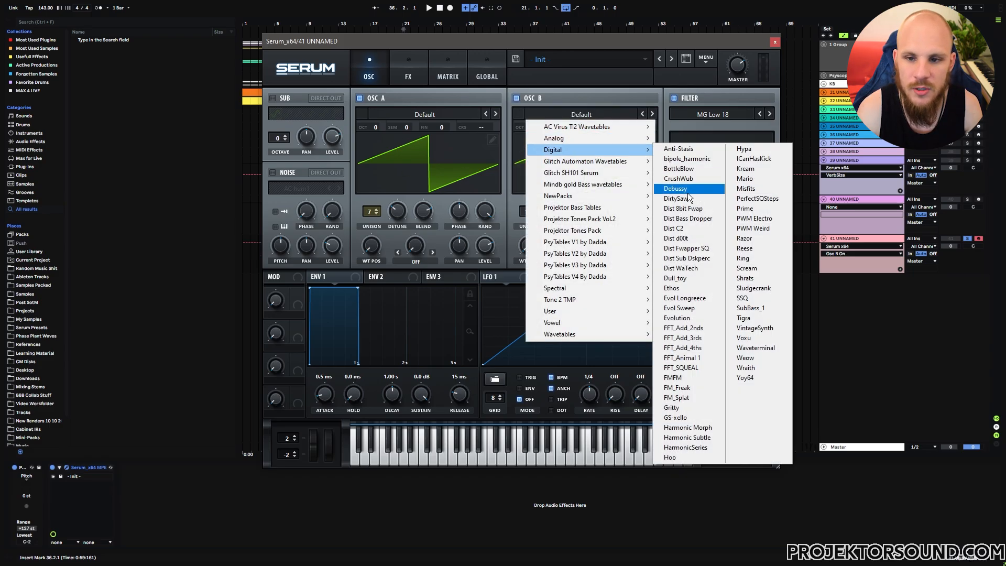
left_click(688, 278)
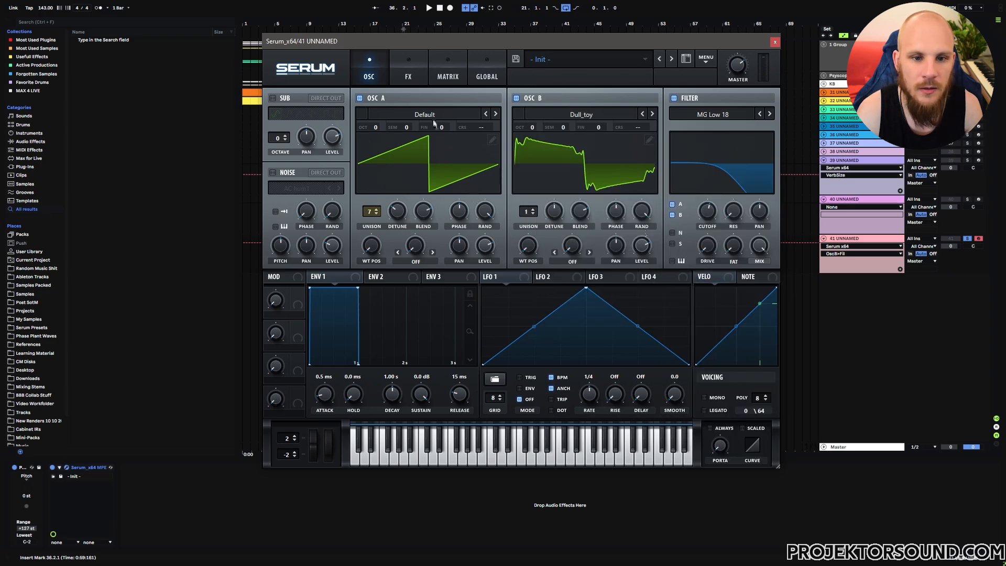
mouse_move(458, 201)
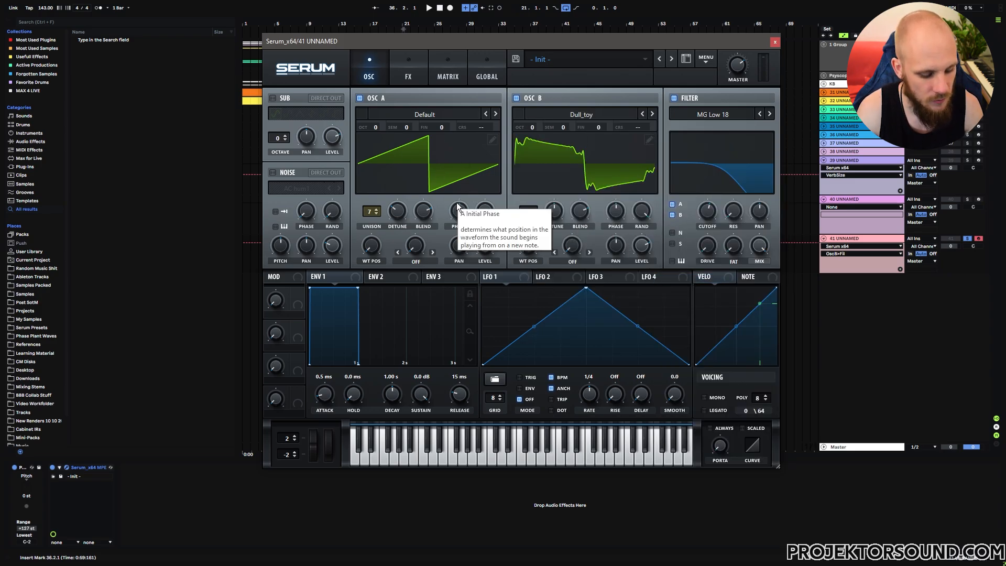
Raise oscillator B's wavetable position, adjust the filter cutoff, and modulate the position with LFO 1 at a one-bar rate
left_click_drag(535, 247, 536, 227)
left_click_drag(707, 219, 682, 225)
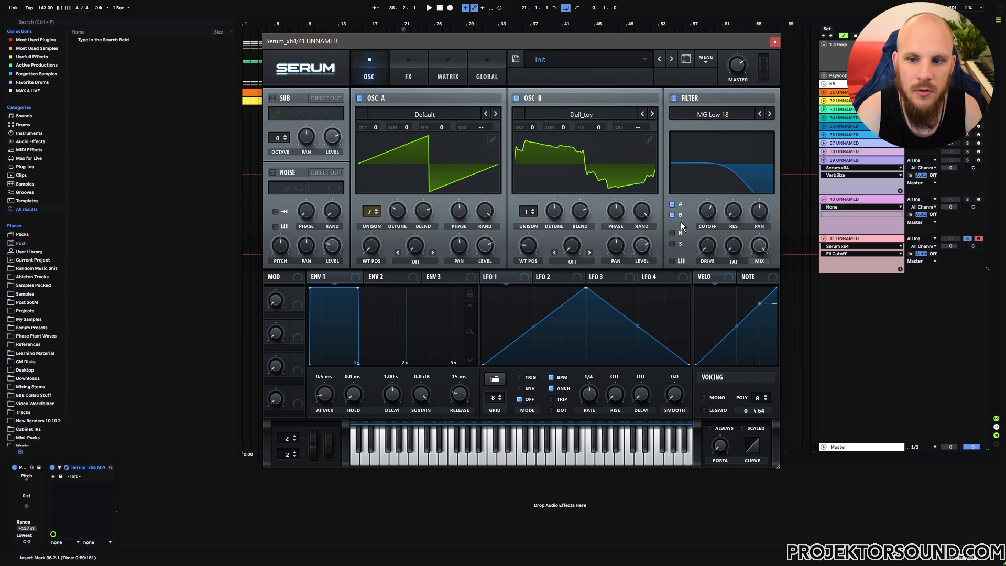
left_click(532, 246)
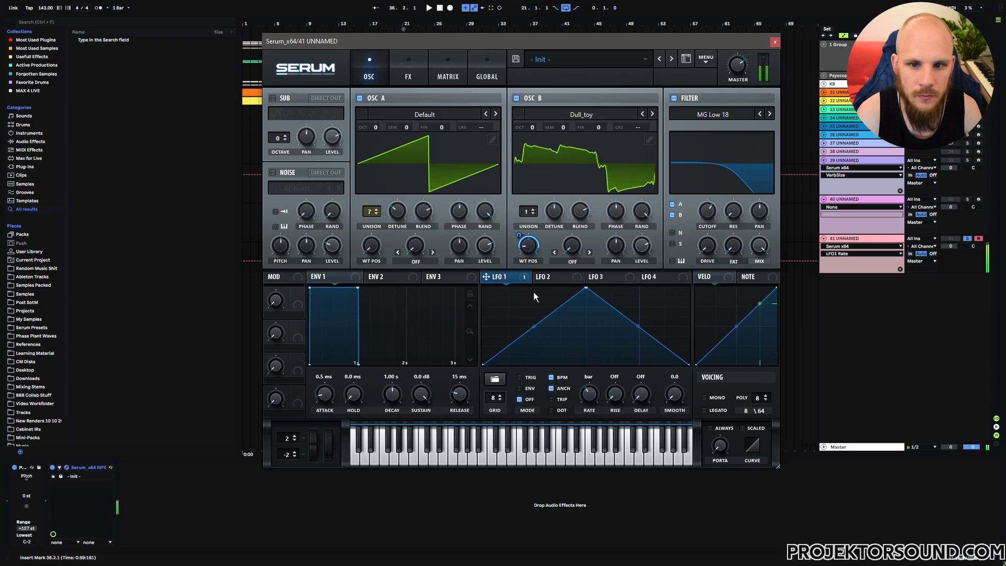
Try Sync Window, settle on Bend + as oscillator B's warp mode and modulate the warp amount with LFO 1
left_click(572, 260)
left_click(596, 308)
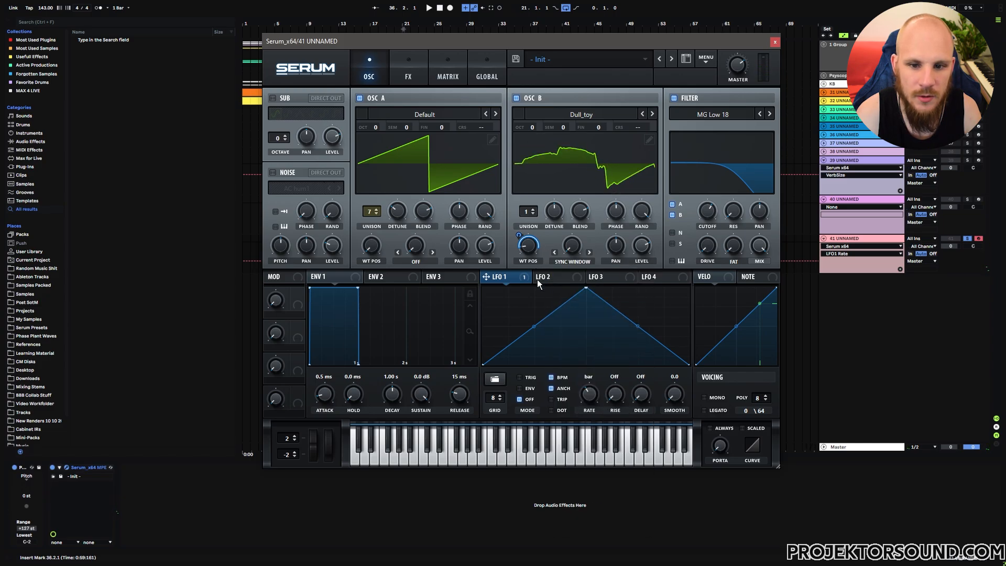
left_click(572, 261)
left_click(583, 317)
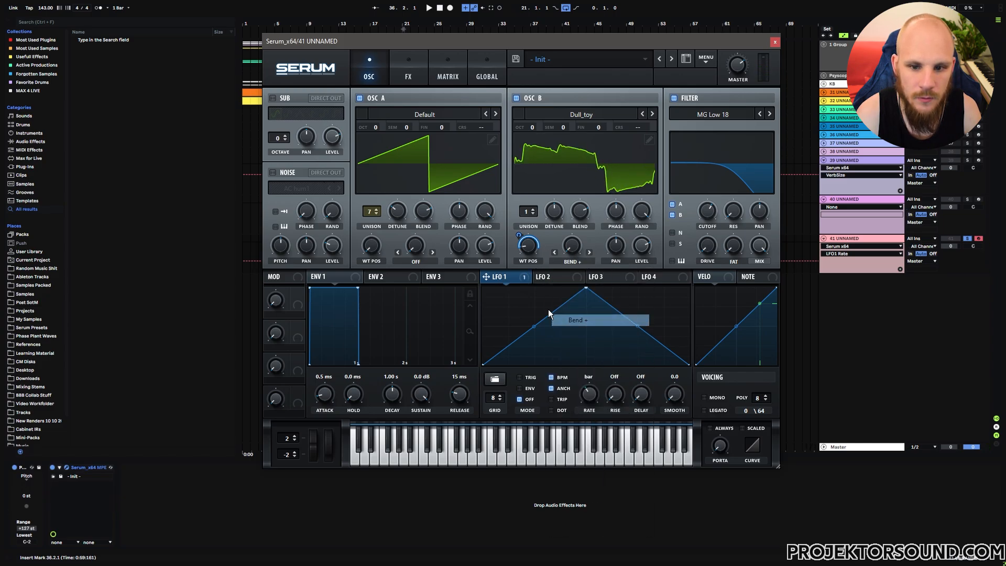
left_click_drag(563, 237, 561, 263)
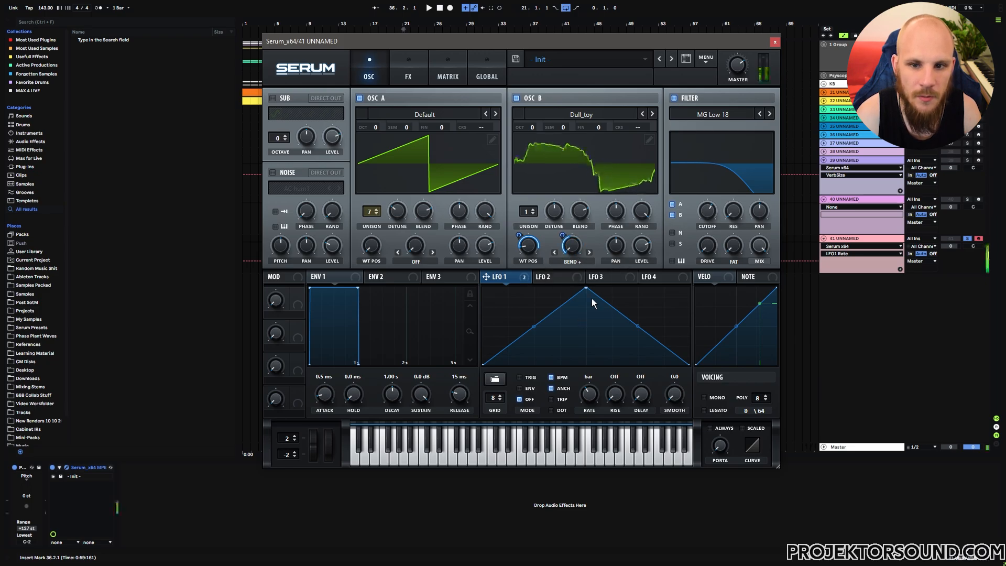
mouse_move(565, 235)
left_click_drag(566, 235, 568, 219)
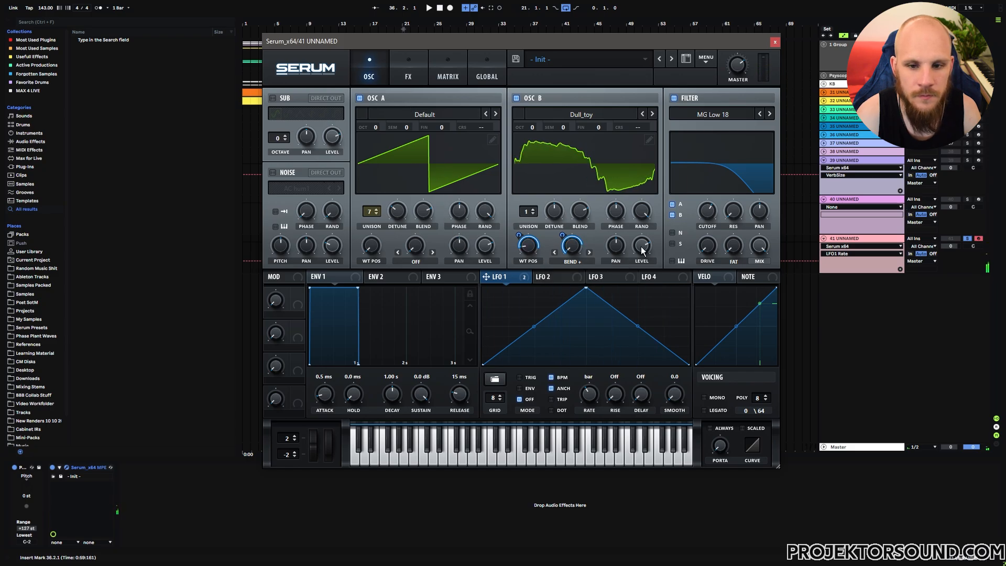
Raise oscillator B's level and briefly turn oscillator A off to compare the two layers
left_click_drag(643, 247, 650, 217)
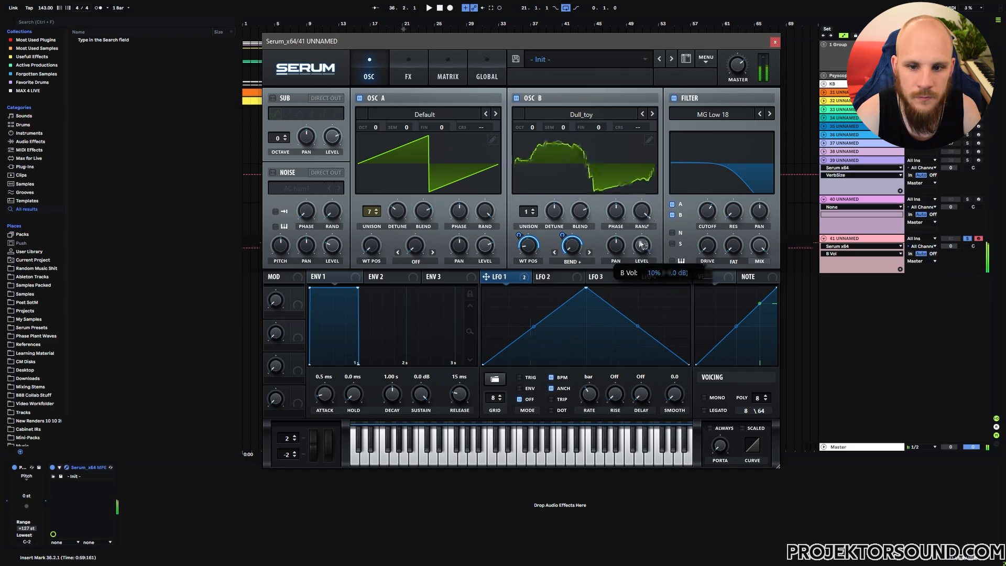
left_click(360, 98)
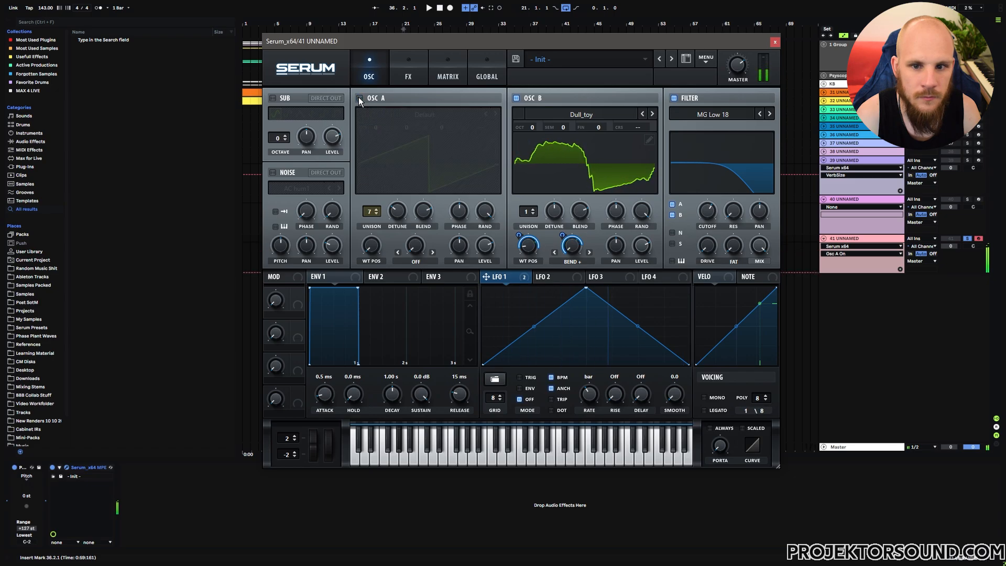
left_click(359, 98)
left_click(641, 245)
Set oscillator B's unison to 5 with less detune, reduce oscillator A's level and lower the filter cutoff
left_click_drag(527, 213, 550, 228)
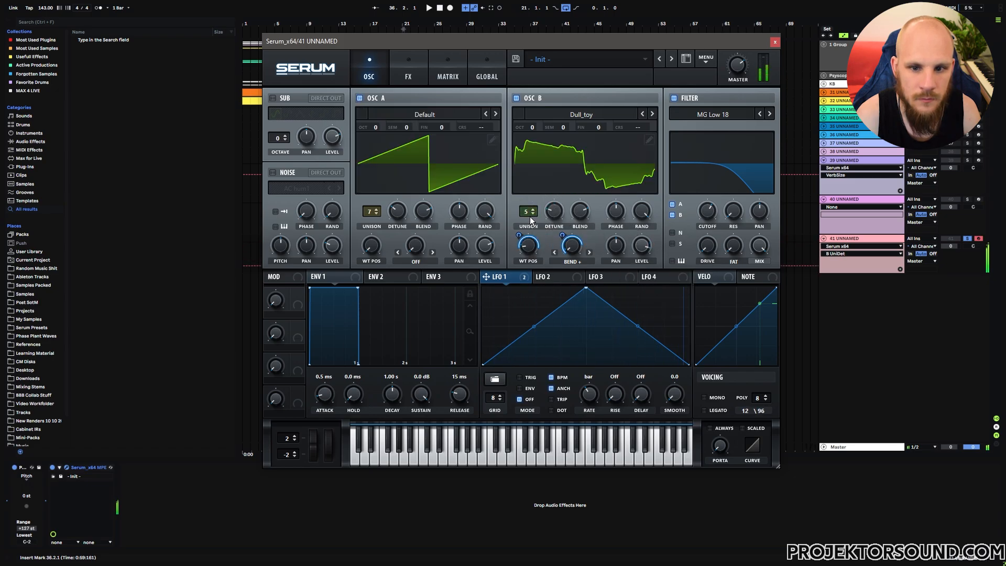
mouse_move(484, 246)
left_mouse_down()
mouse_move(478, 272)
mouse_move(483, 265)
left_mouse_up()
left_click(711, 209)
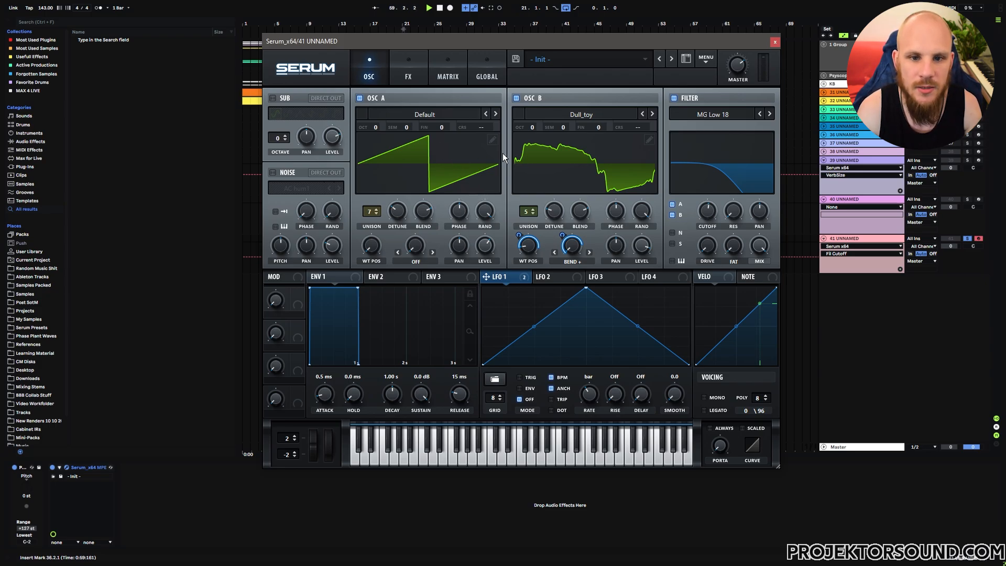
Randomize the harmonic phases of oscillator A's saw waveform in the wavetable editor and close the editor
left_click(492, 140)
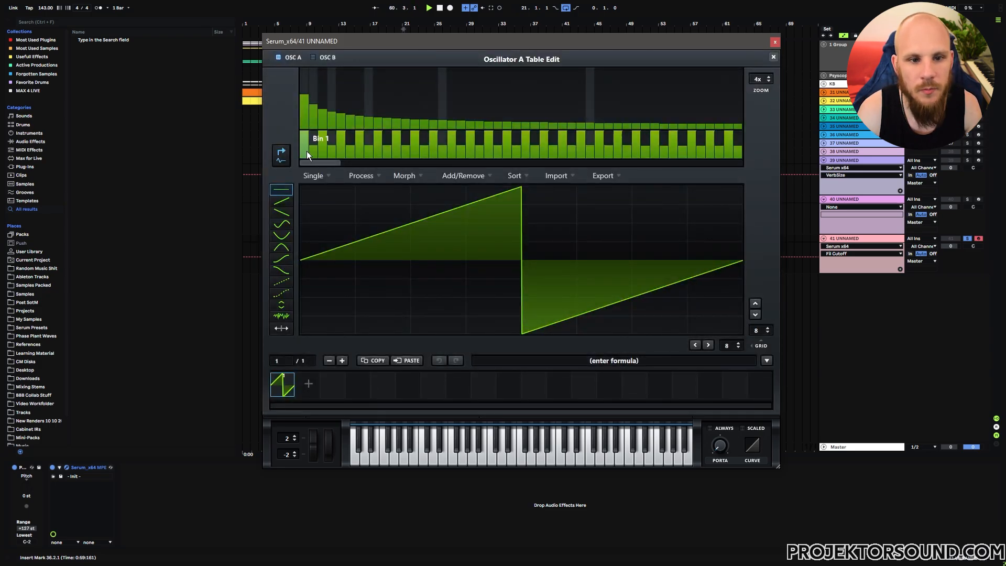
right_click(327, 151)
left_click(381, 293)
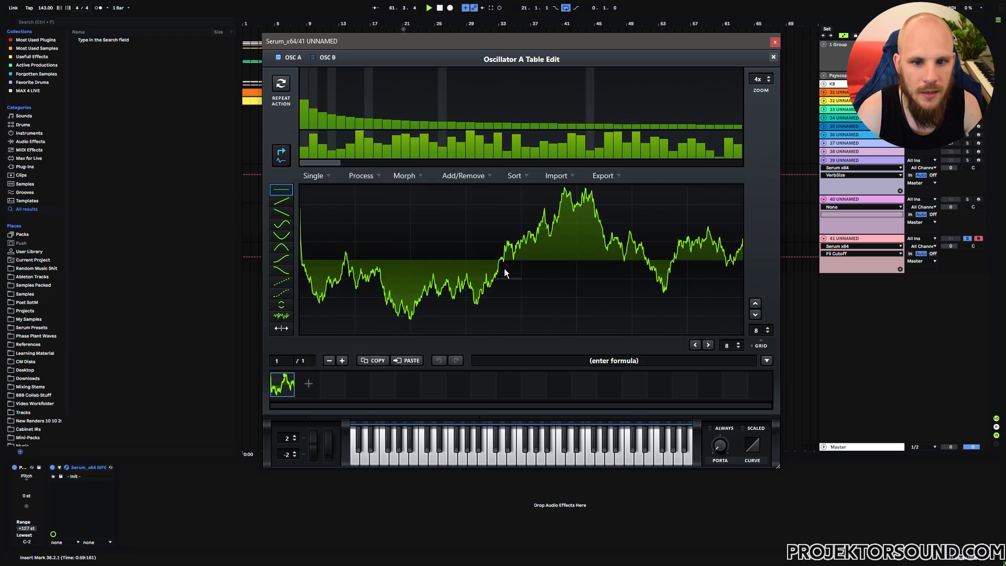
left_click(773, 56)
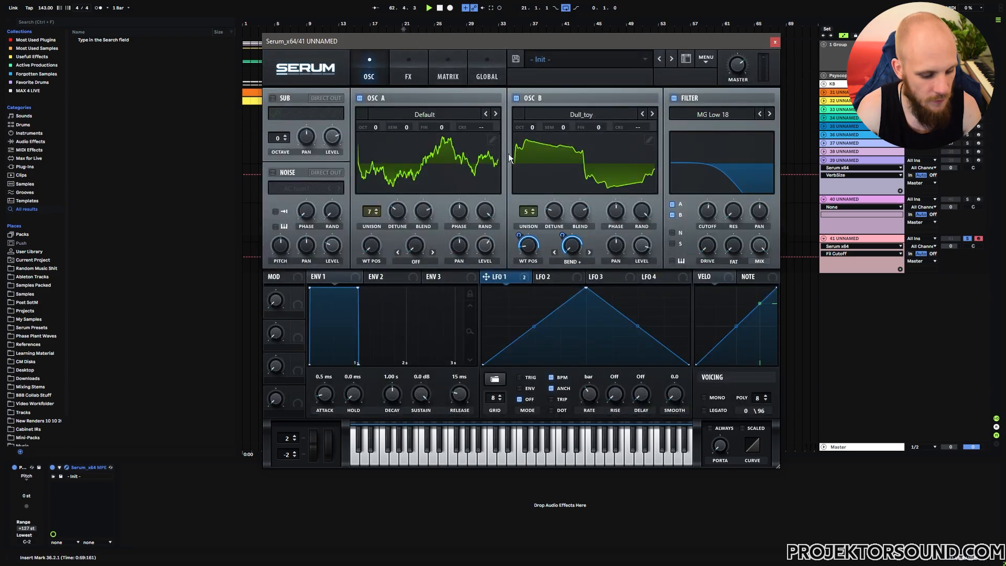
Load the Waveterminal wavetable into oscillator A and try different wavetable positions along with the filter cutoff
mouse_move(707, 214)
left_mouse_down()
mouse_move(711, 187)
mouse_move(703, 204)
left_mouse_up()
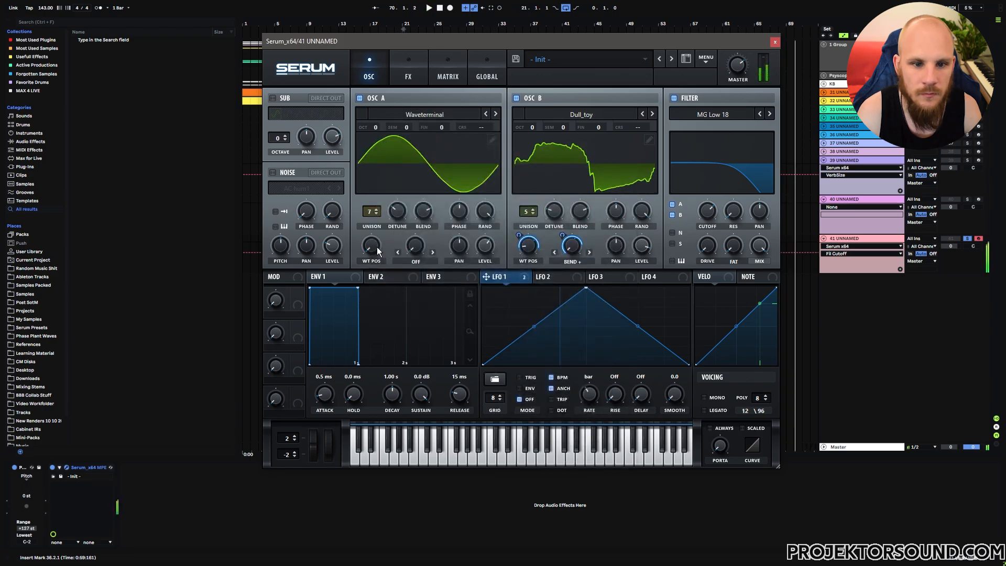
left_click_drag(377, 250, 388, 218)
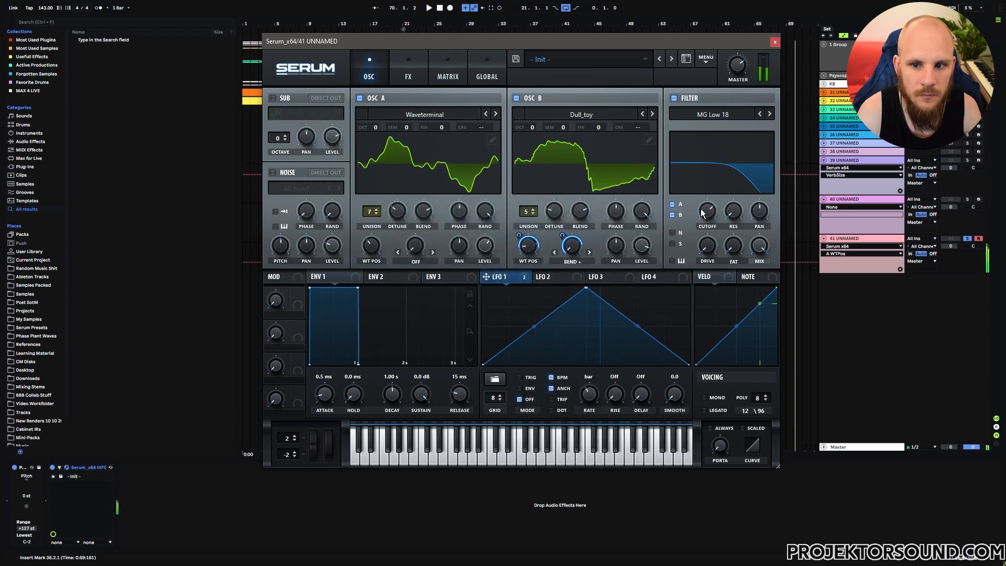
left_click_drag(701, 212, 674, 227)
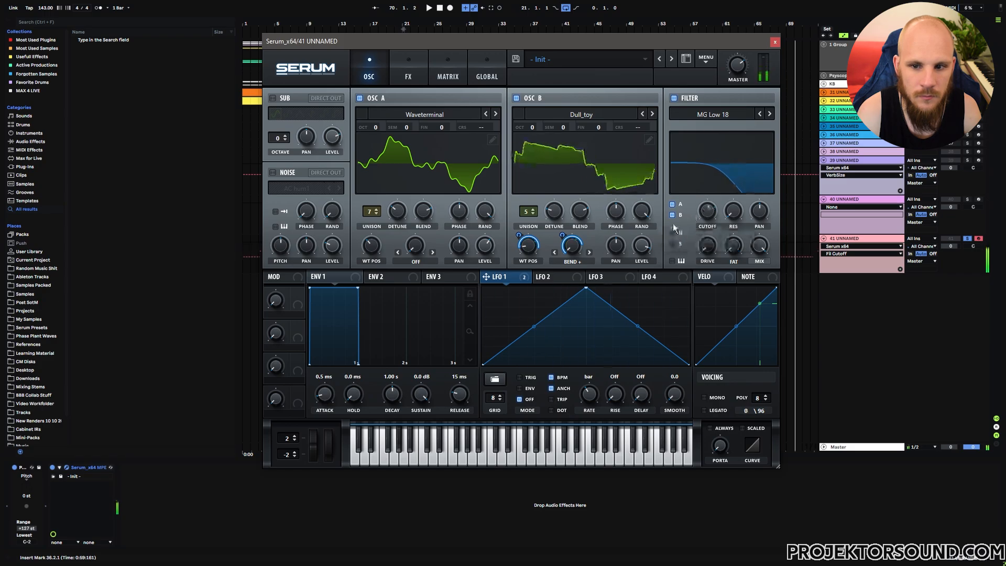
left_click_drag(372, 253, 391, 205)
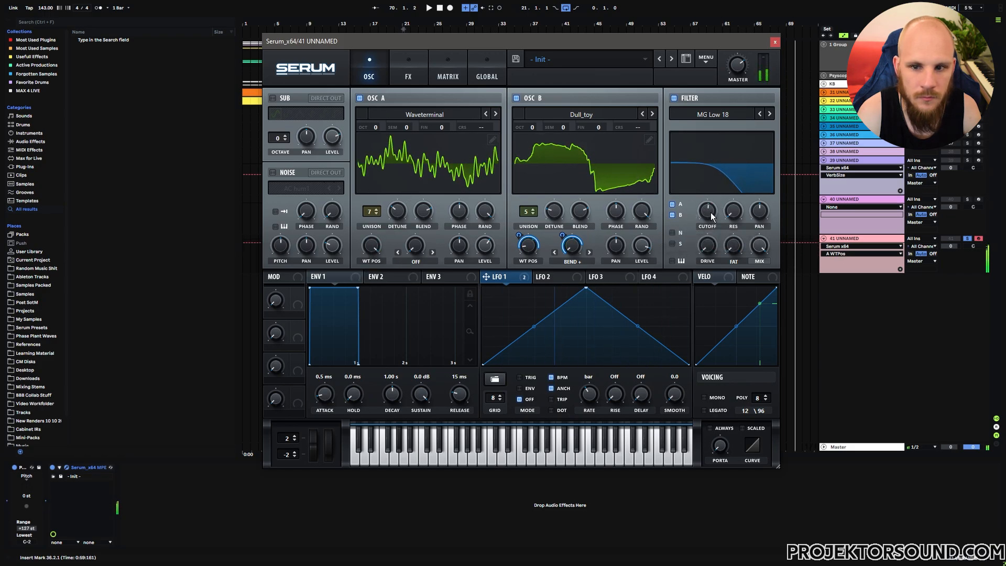
left_click_drag(713, 216, 717, 191)
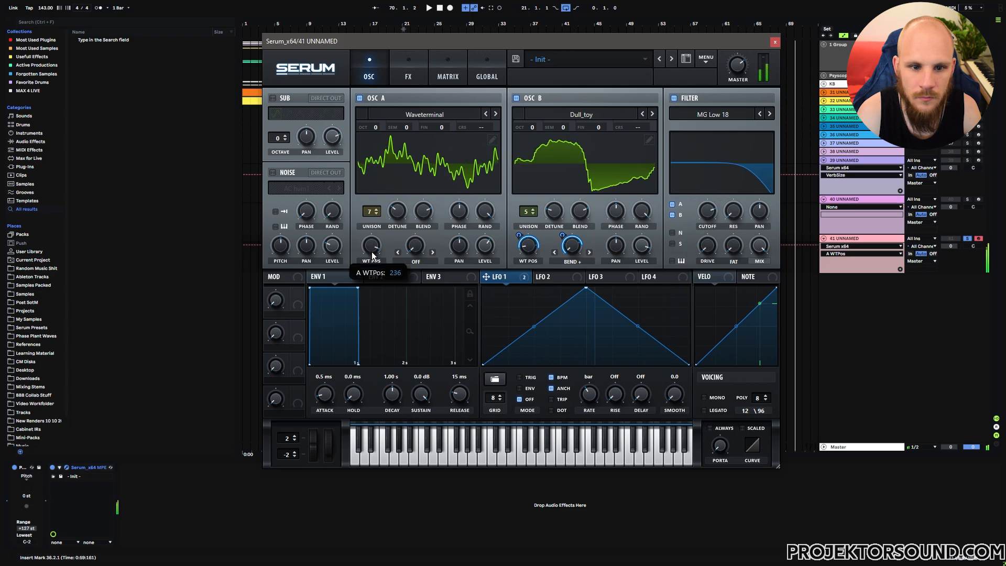
mouse_move(372, 252)
left_mouse_down()
mouse_move(370, 274)
mouse_move(378, 257)
left_mouse_up()
Set LFO 2's rate to 4 bar, assign it to oscillator A's wavetable position and reduce the modulation amount
left_click(549, 276)
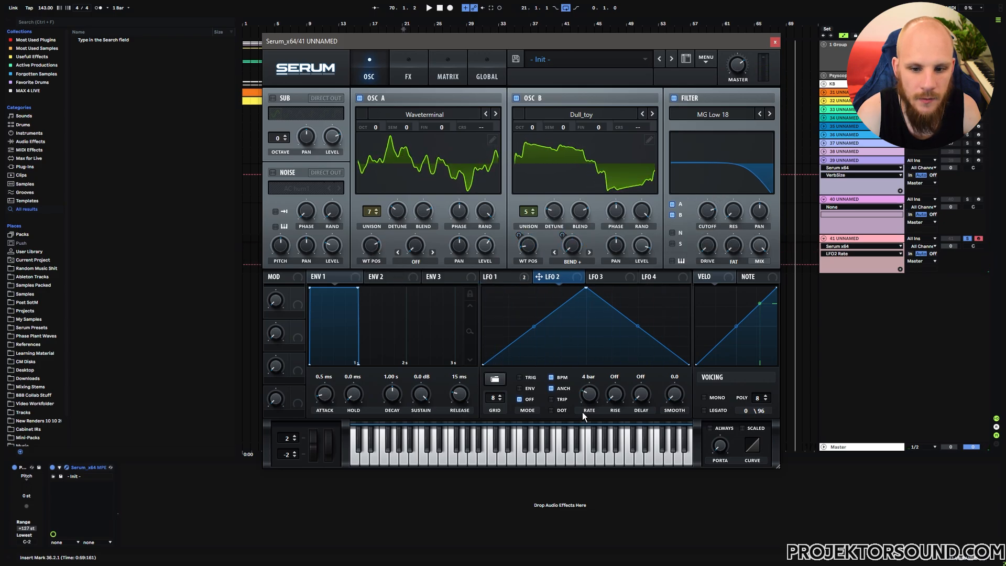
left_click_drag(583, 412, 583, 411)
left_click_drag(553, 277, 372, 247)
left_click_drag(362, 236, 360, 257)
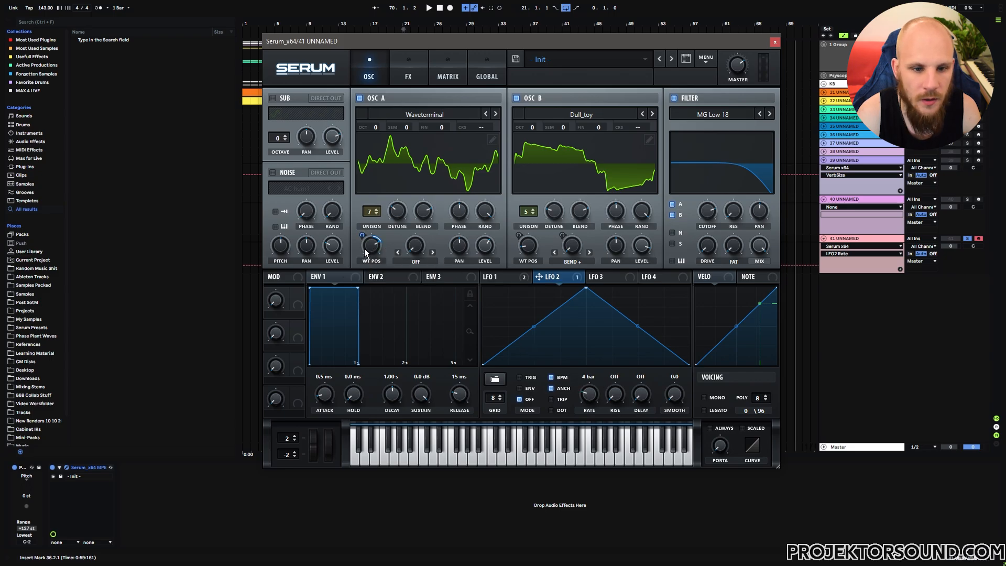
Load the basic sine shape into LFO 2 and set its modulation of oscillator A's wavetable position to -32
left_click(494, 378)
mouse_move(527, 383)
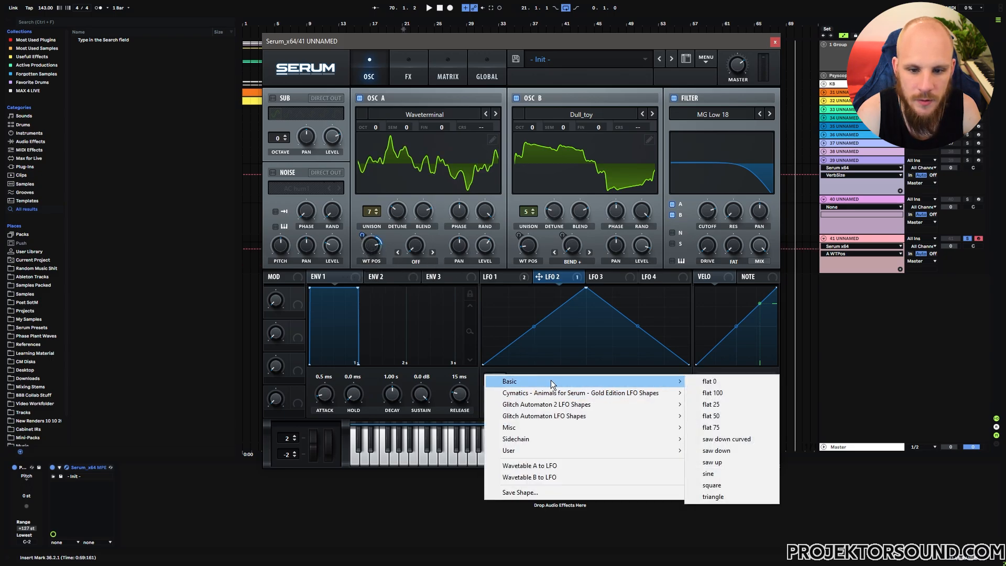
left_click(730, 475)
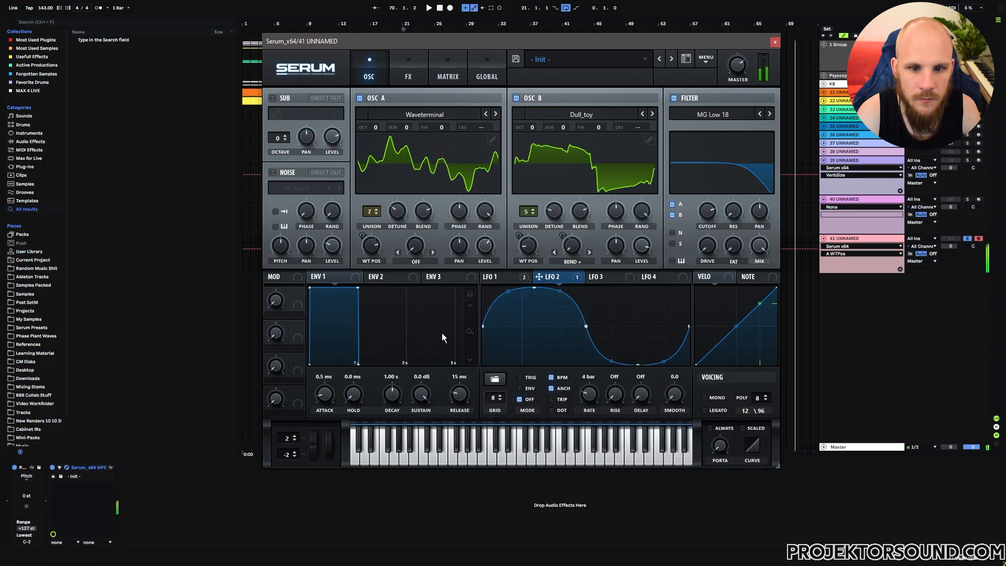
mouse_move(372, 252)
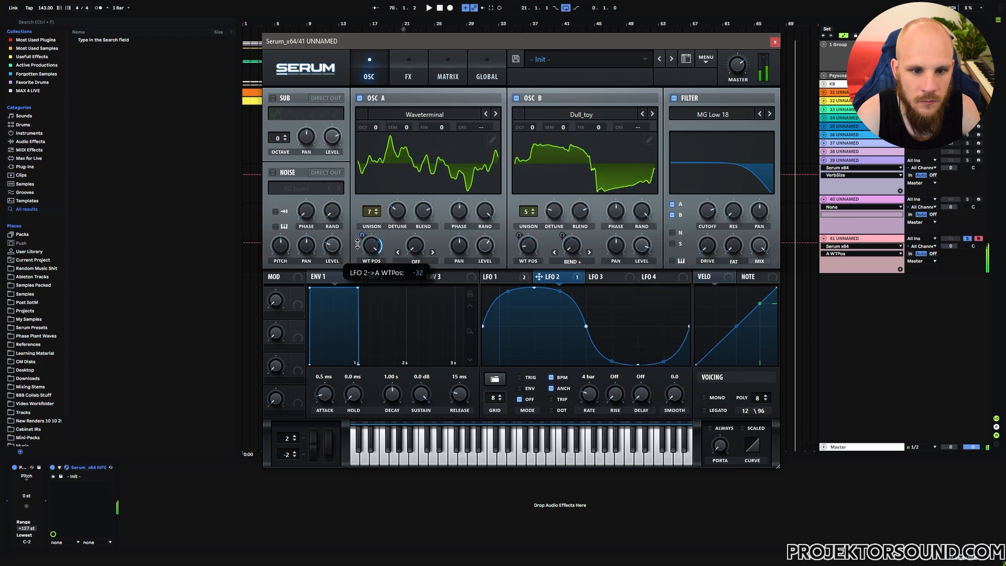
Switch LFO 1's rate from tempo sync to Hz and assign LFO 2 as the modulation source of that rate
left_click(496, 277)
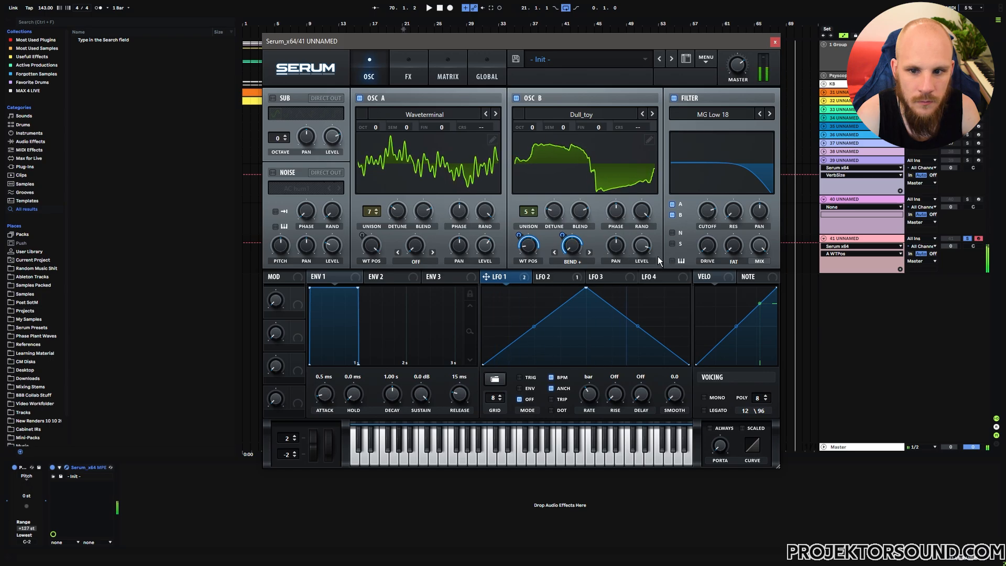
left_click(551, 378)
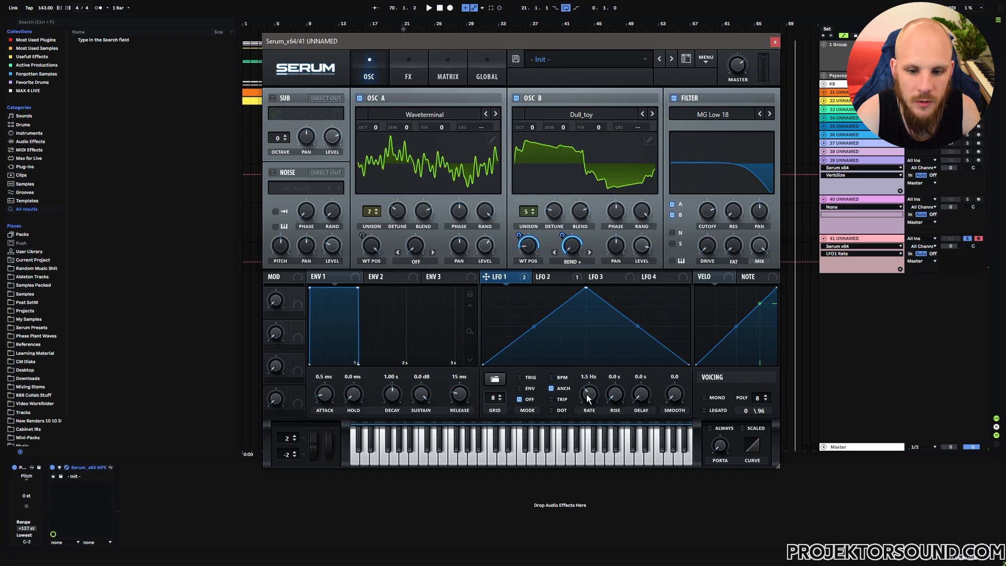
right_click(590, 398)
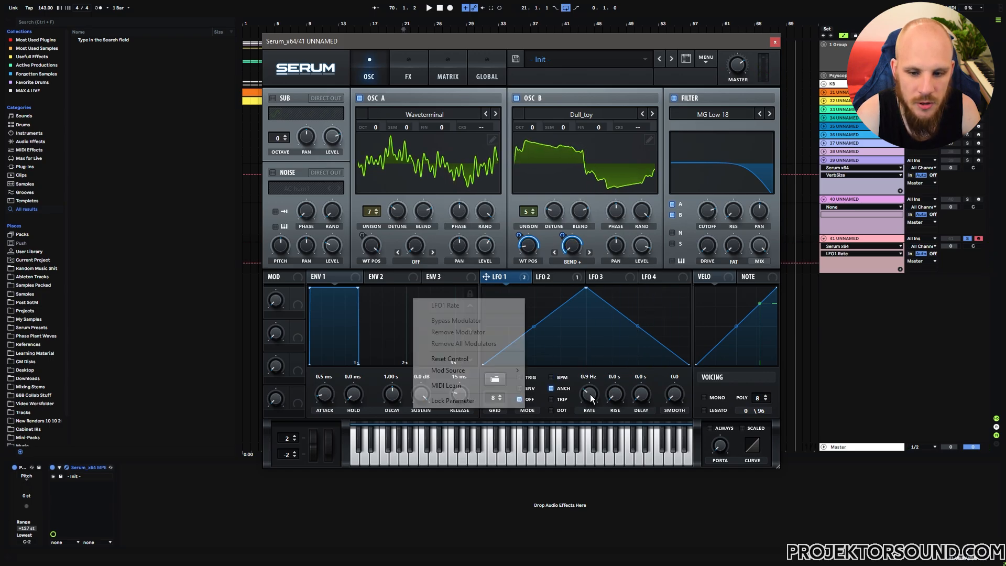
mouse_move(511, 370)
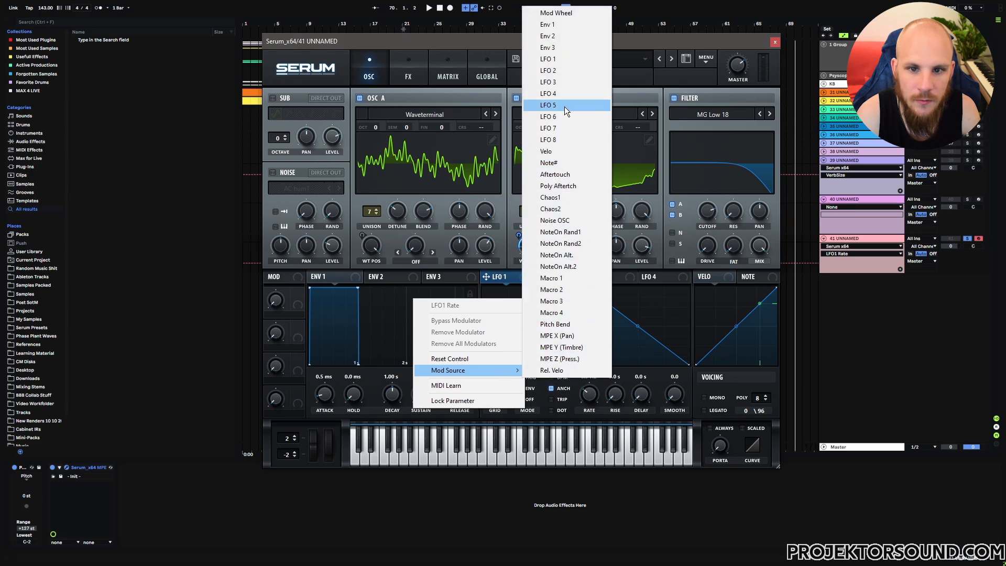
left_click(560, 73)
Reduce the amount of LFO 2's modulation on LFO 1's rate and lower LFO 1's rate to 0.5 Hz
left_click(437, 73)
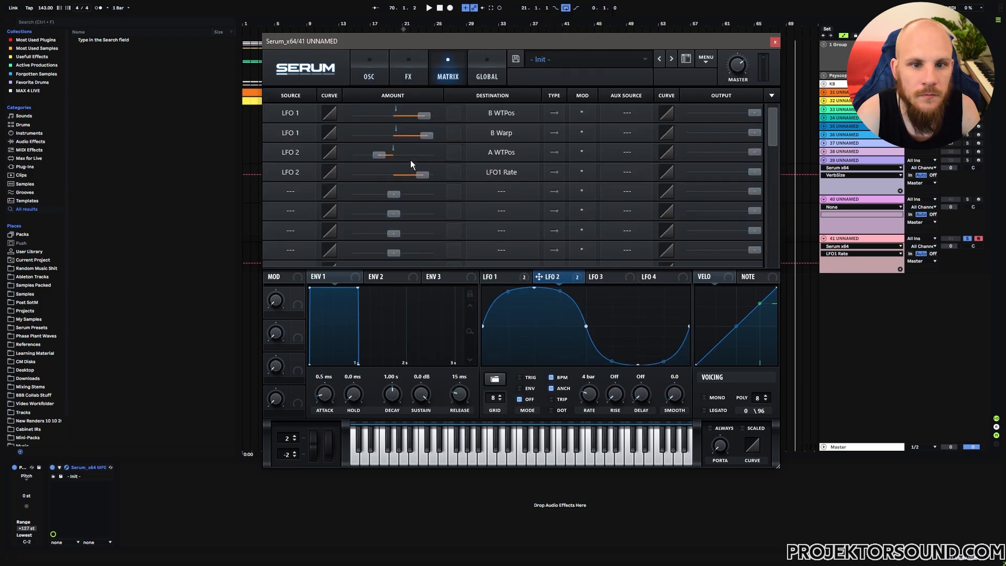
left_click(418, 174)
left_click(368, 73)
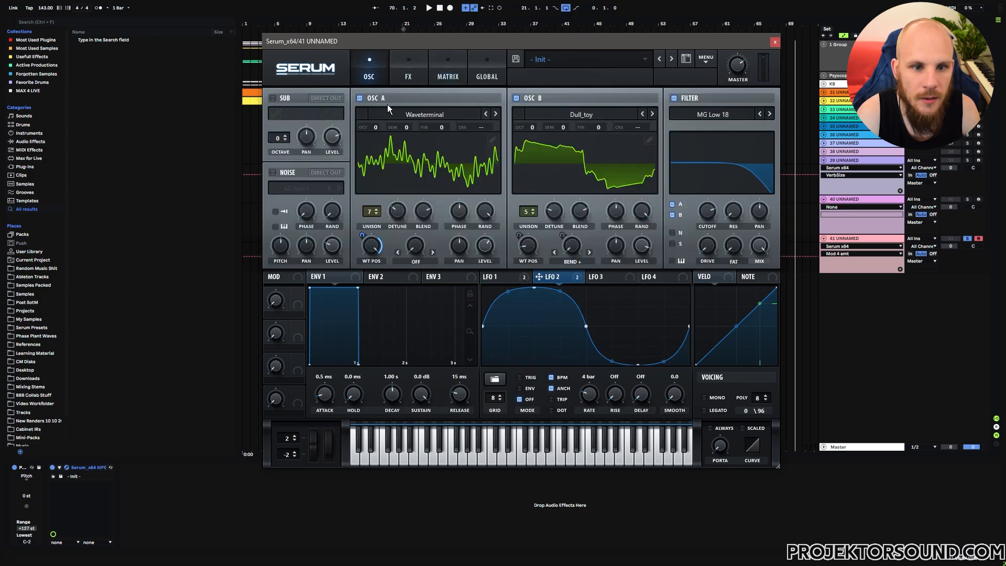
left_click(495, 277)
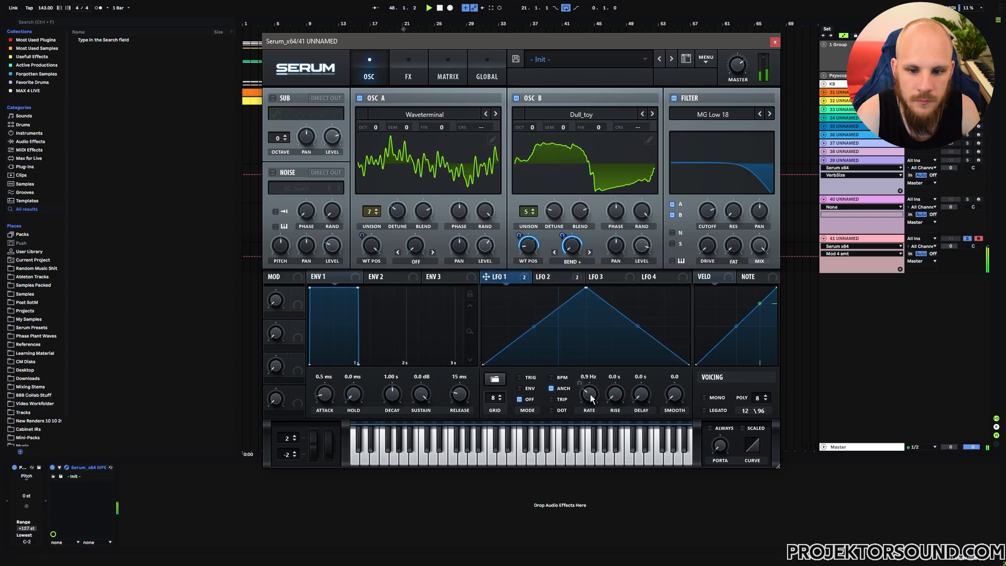
left_click_drag(588, 393, 587, 396)
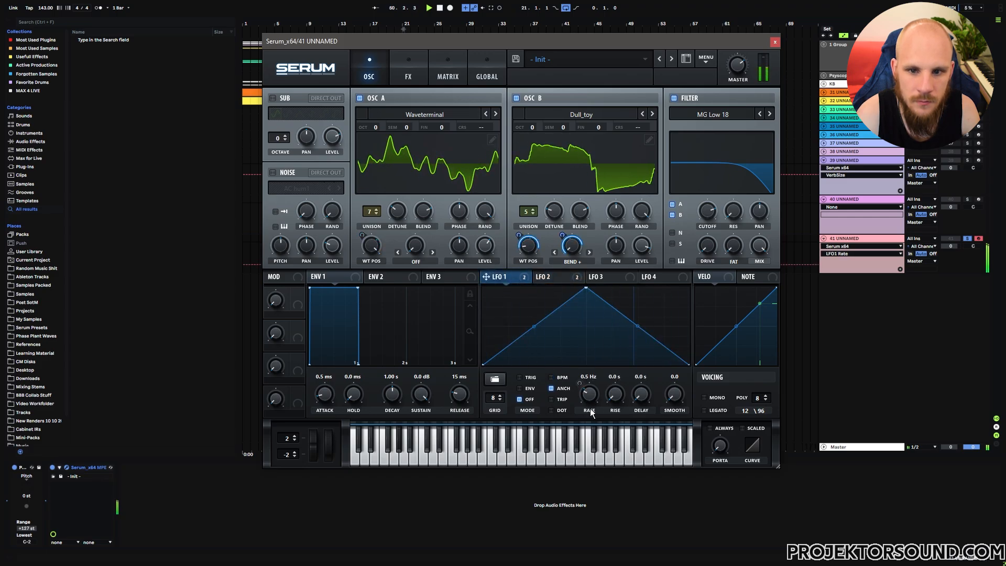
Enable the chorus with its filter in HPF mode at 50 Hz, raise the depth and increase the feedback to about 61%
left_click(414, 76)
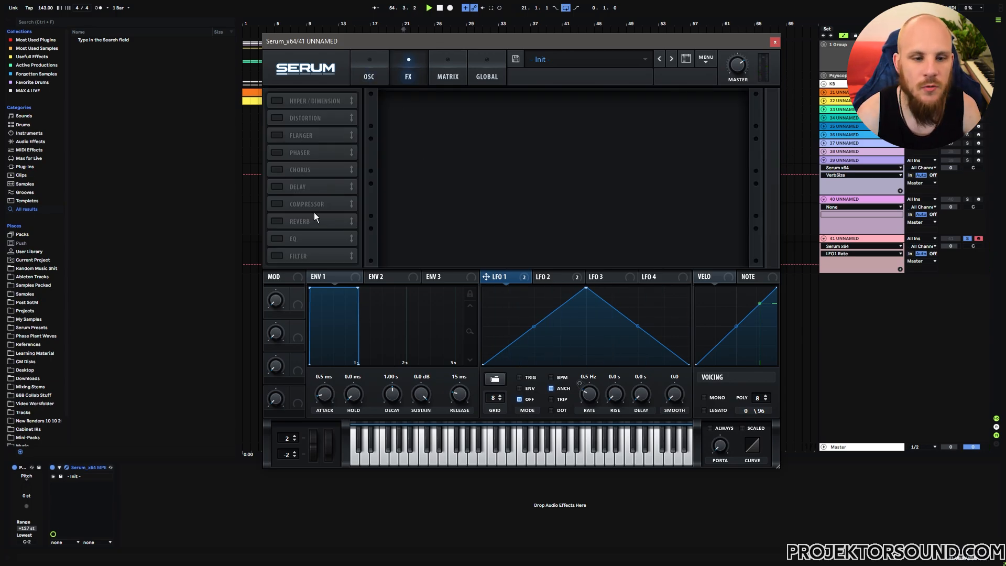
left_click(277, 169)
left_click(655, 123)
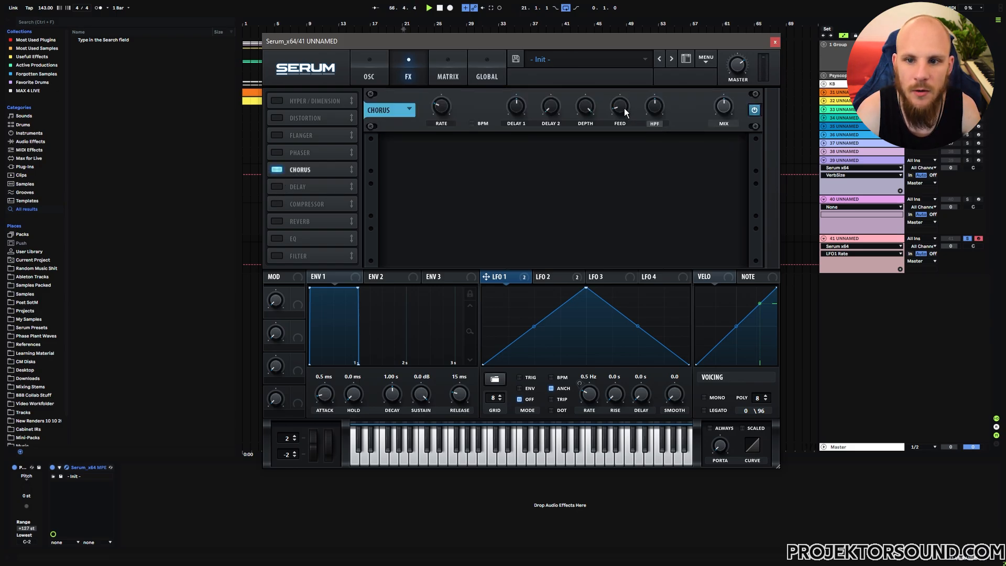
left_click(620, 106)
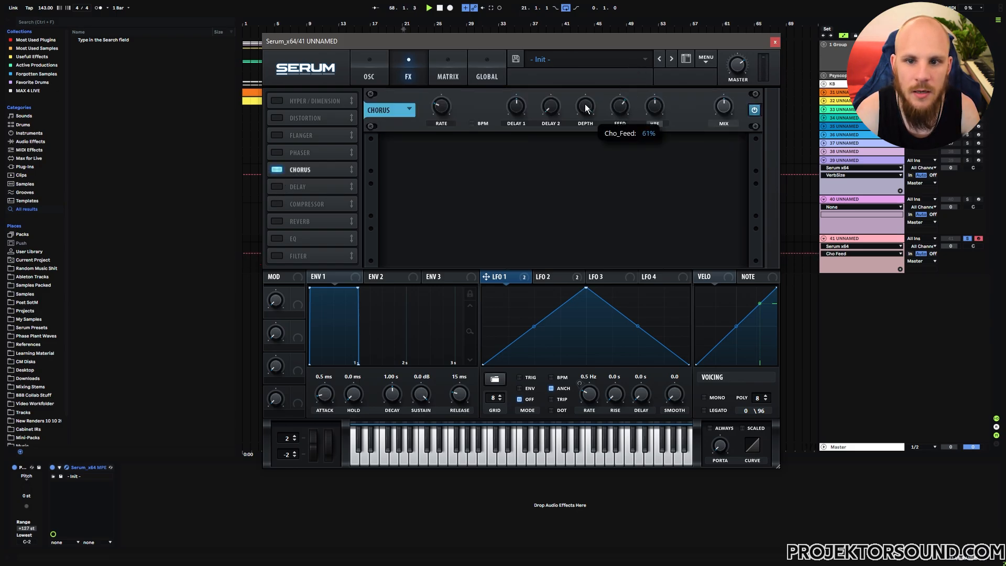
left_click(656, 111)
left_click_drag(657, 113, 640, 191)
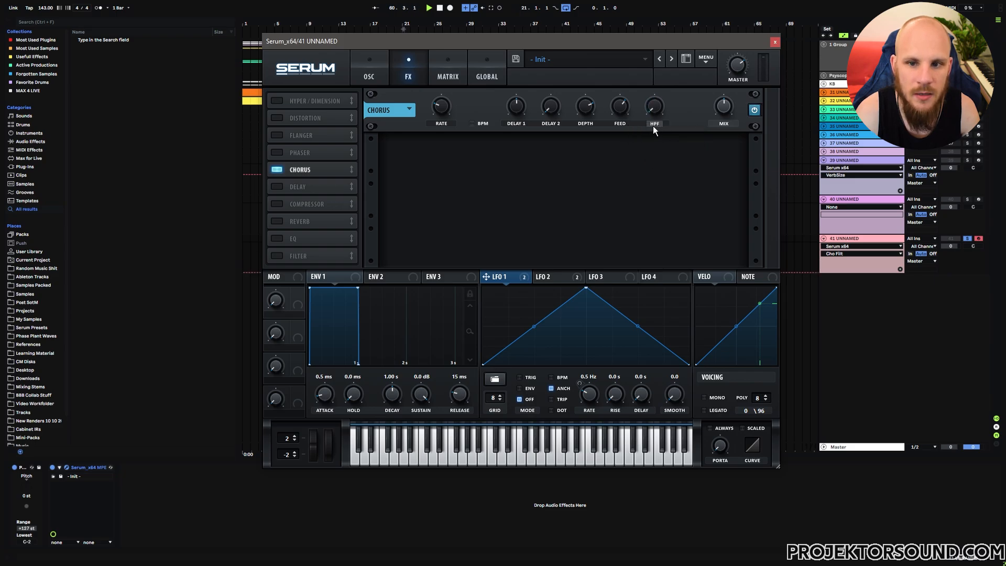
left_click_drag(657, 107, 656, 102)
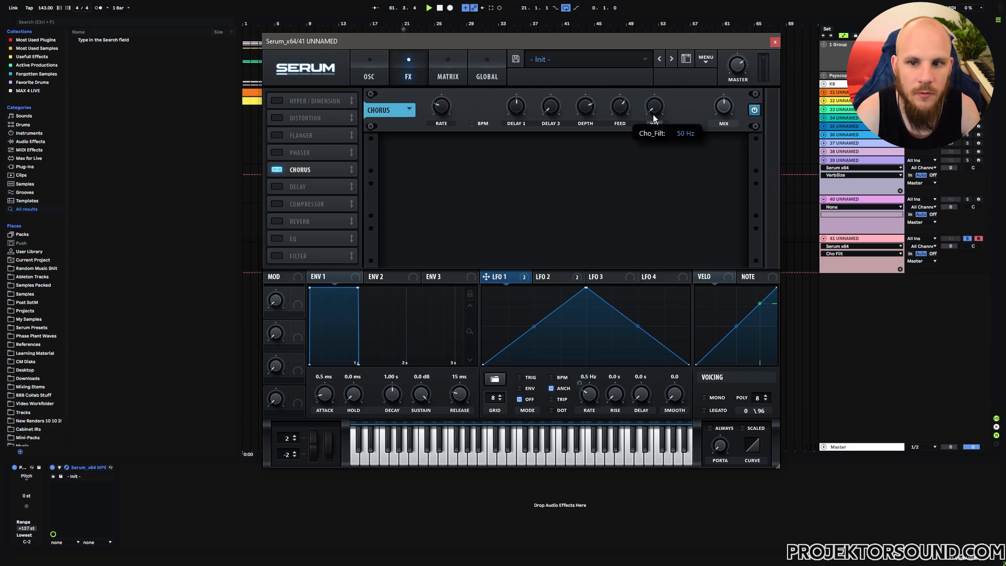
left_click(622, 108)
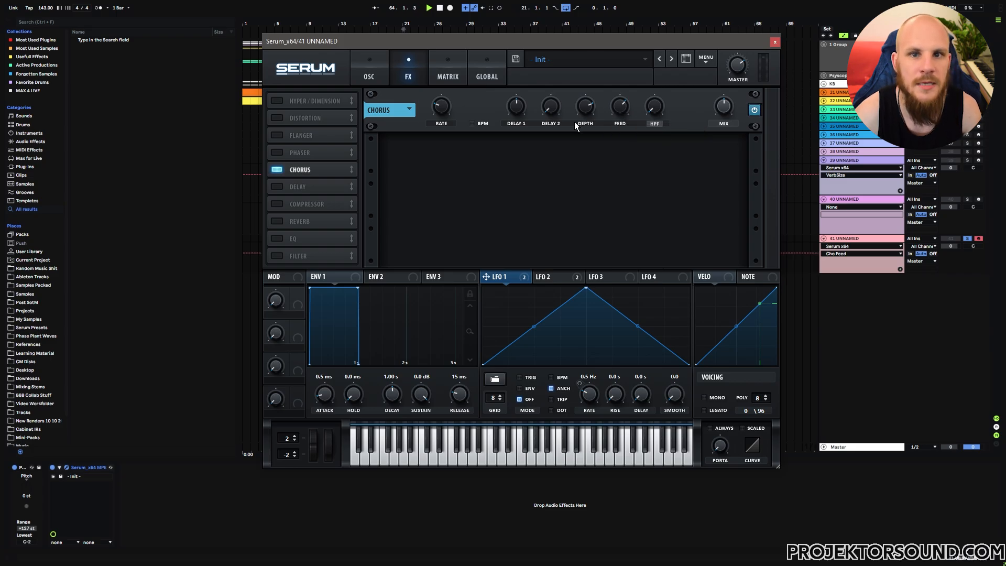
Enable Hyper/Dimension after the chorus with a Hyper mix of 33%, raise the Dimension mix and reduce its size
left_click_drag(275, 99, 311, 168)
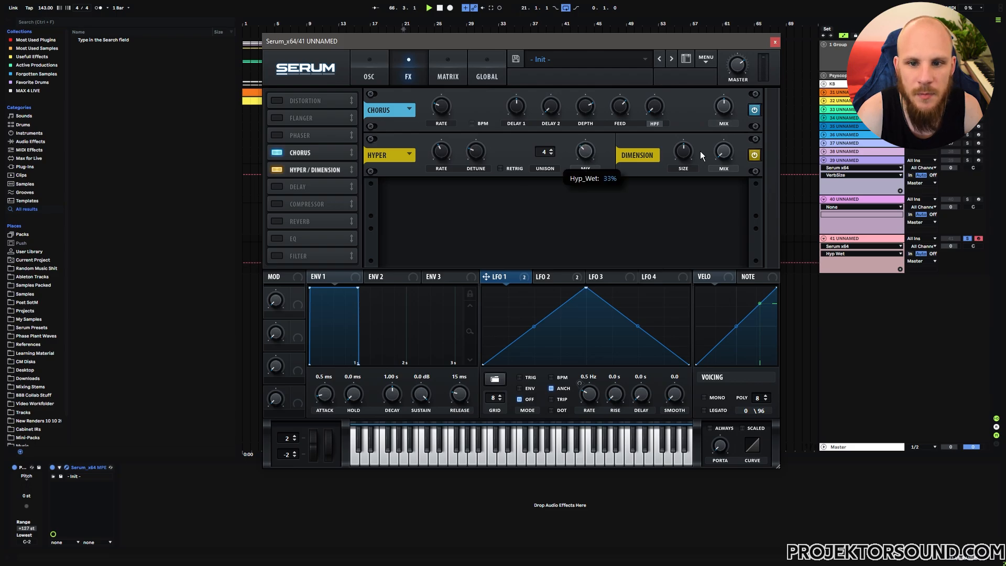
left_click(723, 151)
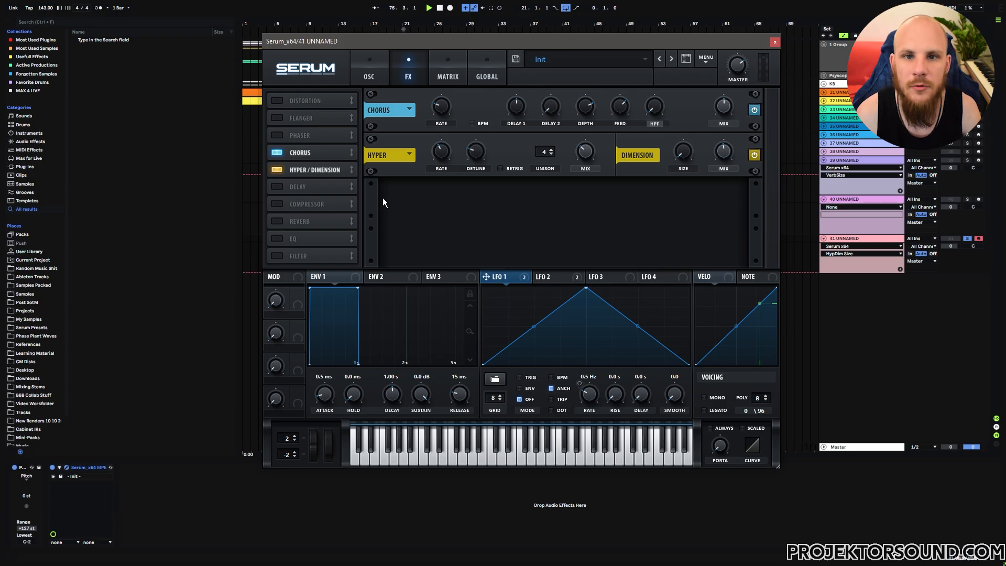
left_click(365, 74)
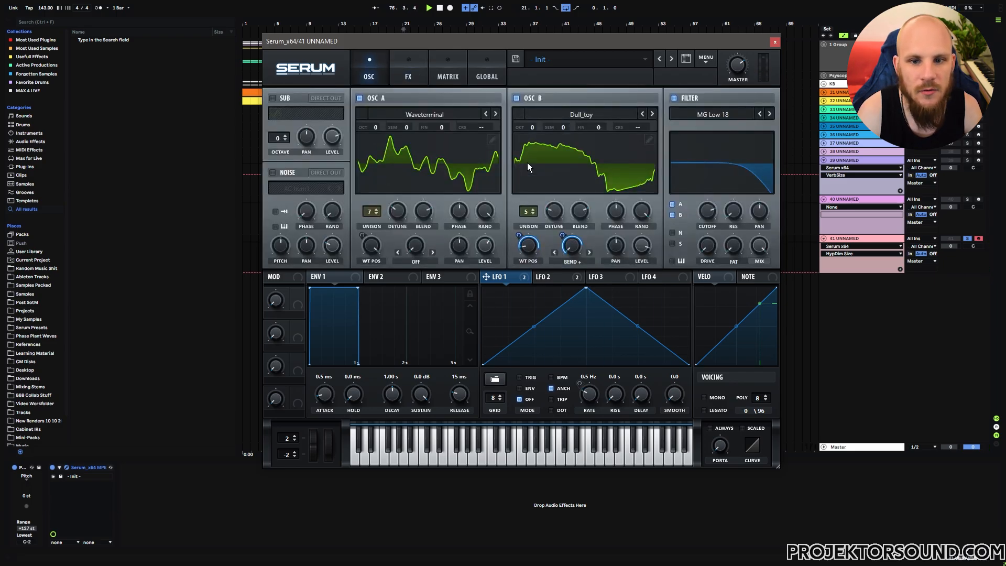
Place the delay and reverb at the end of the effects chain, enable both and turn their mix down
left_click(411, 76)
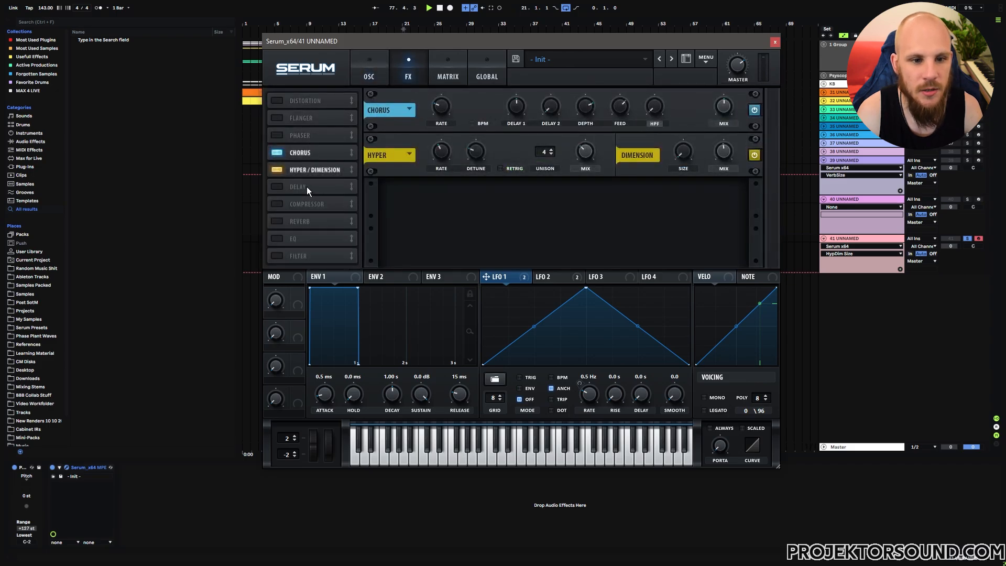
mouse_move(306, 247)
left_mouse_down()
mouse_move(306, 257)
mouse_move(309, 237)
left_mouse_up()
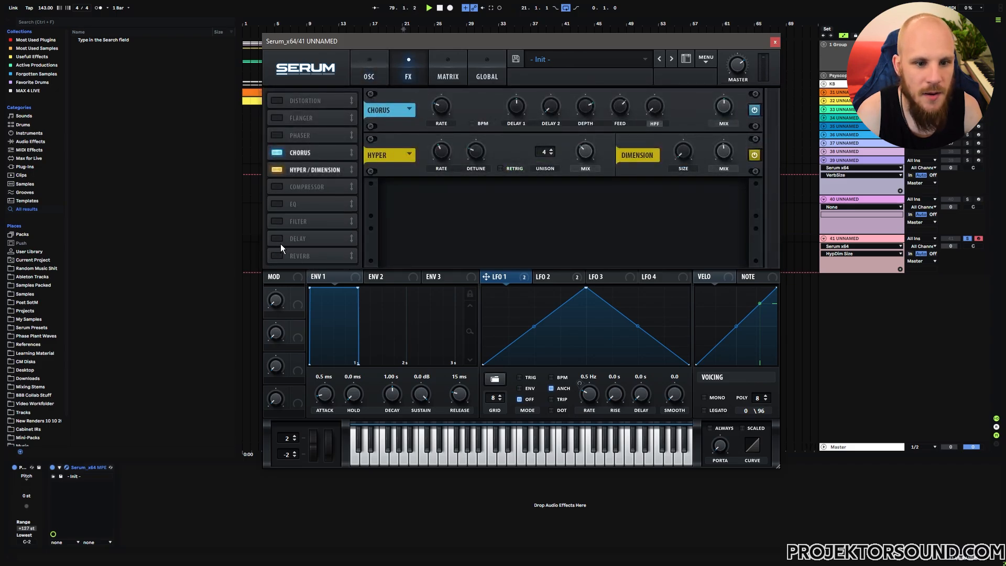
left_click(279, 239)
left_click(278, 256)
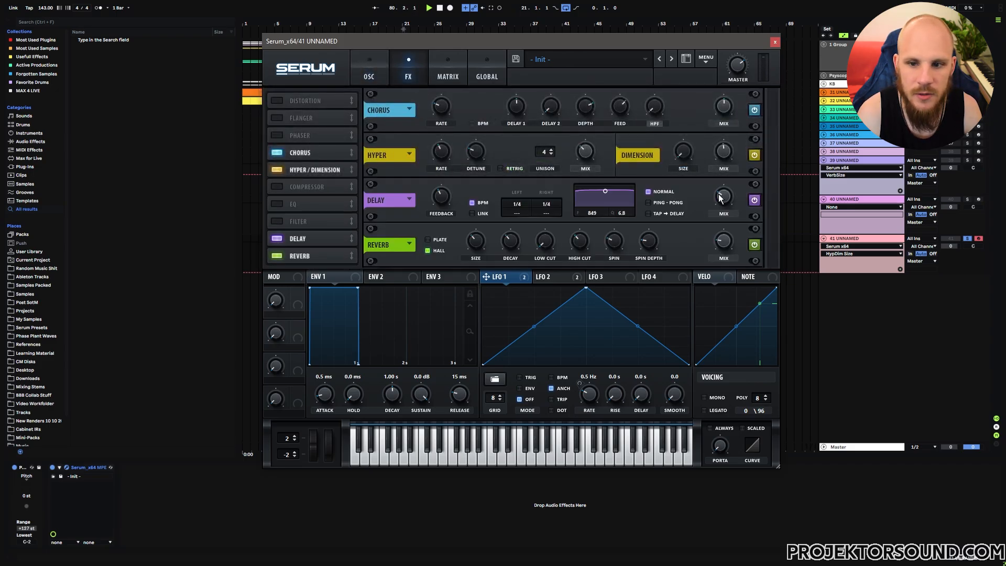
left_click_drag(719, 198, 722, 275)
Assign Macro 4 to the delay's mix and feedback and the reverb's mix and decay, and adjust the modulation amounts
left_click_drag(297, 395, 707, 226)
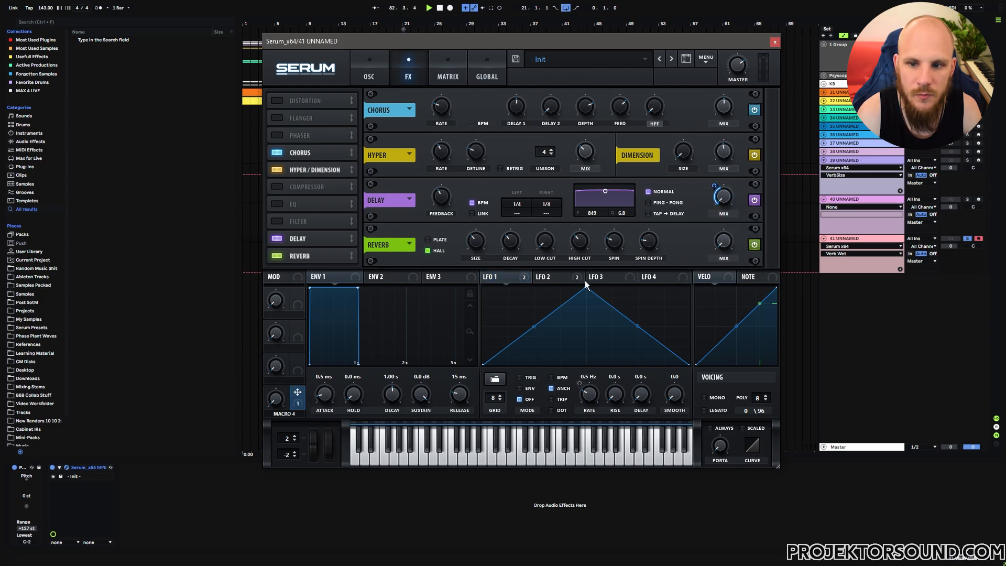
left_click_drag(304, 390, 725, 287)
left_click_drag(724, 246, 723, 244)
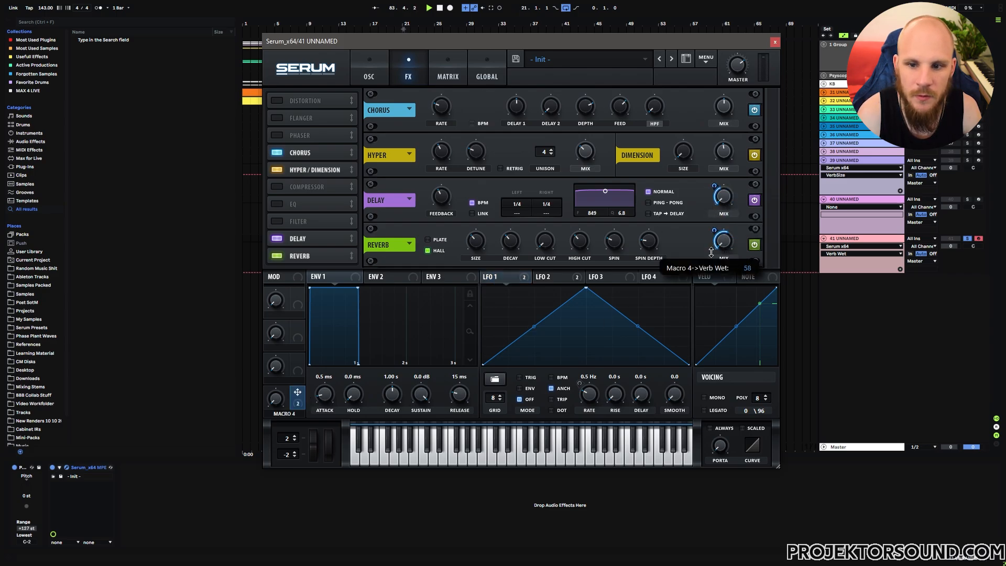
left_click_drag(508, 239, 507, 252)
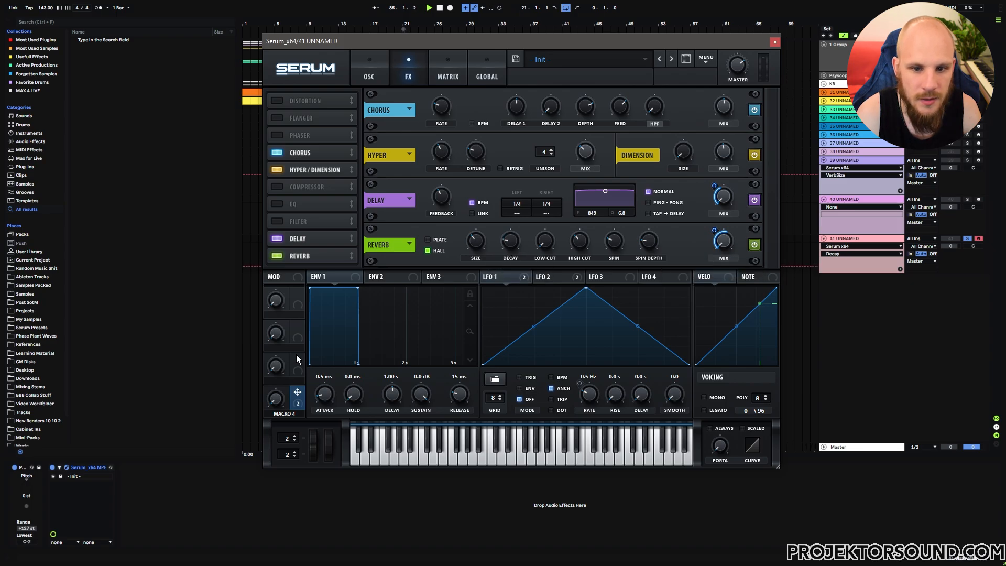
left_click_drag(327, 373, 441, 202)
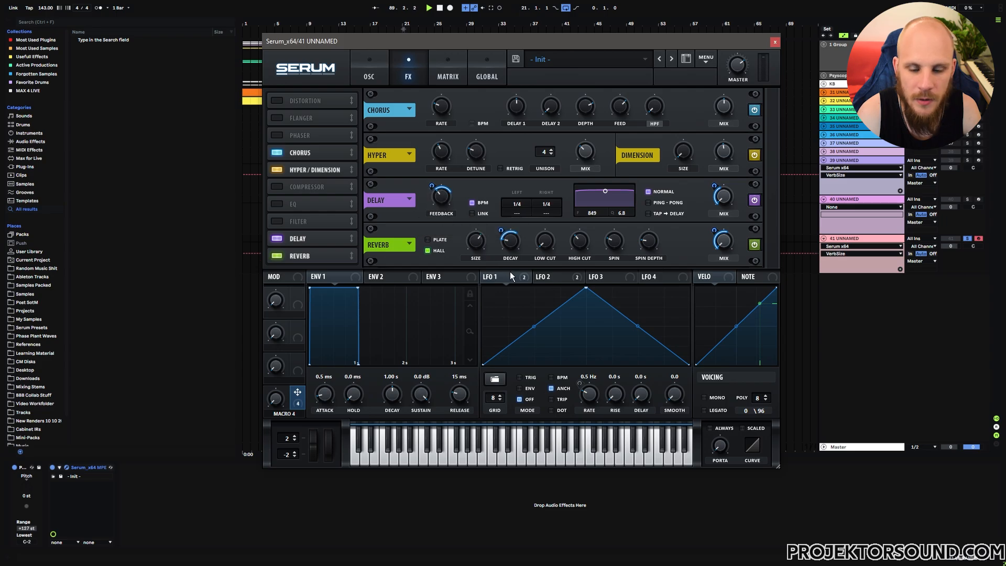
left_click_drag(511, 248, 511, 246)
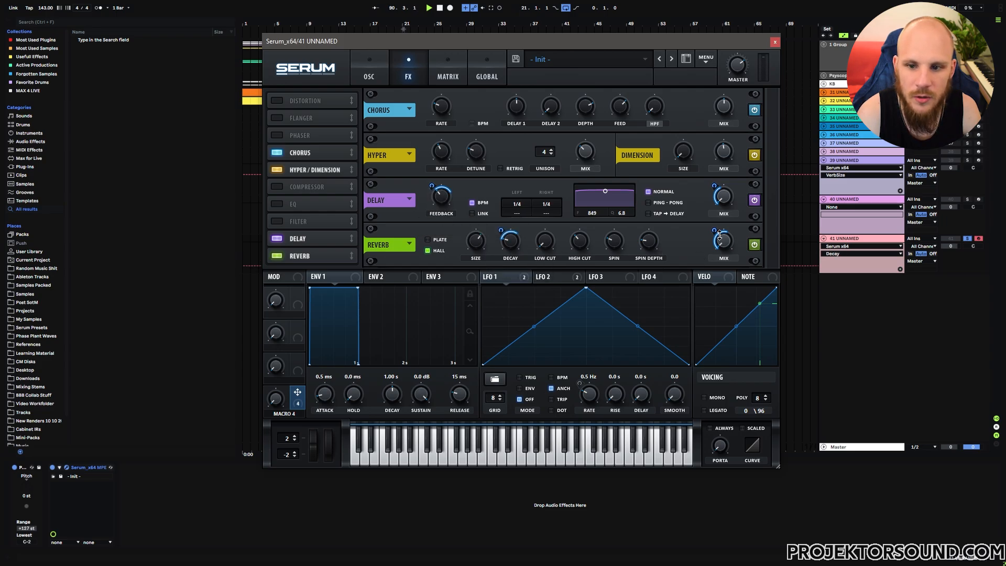
Turn up Macro 4 and thin out the effects by moving the delay filter to 3948 with 3.2 width and raising the reverb's low cut
left_click(278, 401)
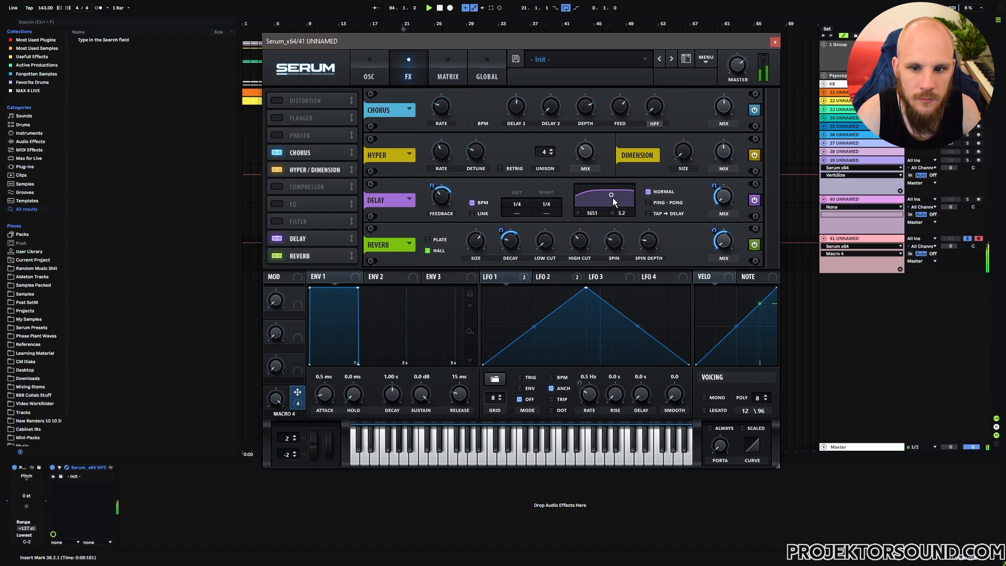
left_click_drag(612, 197, 620, 201)
left_click(539, 243)
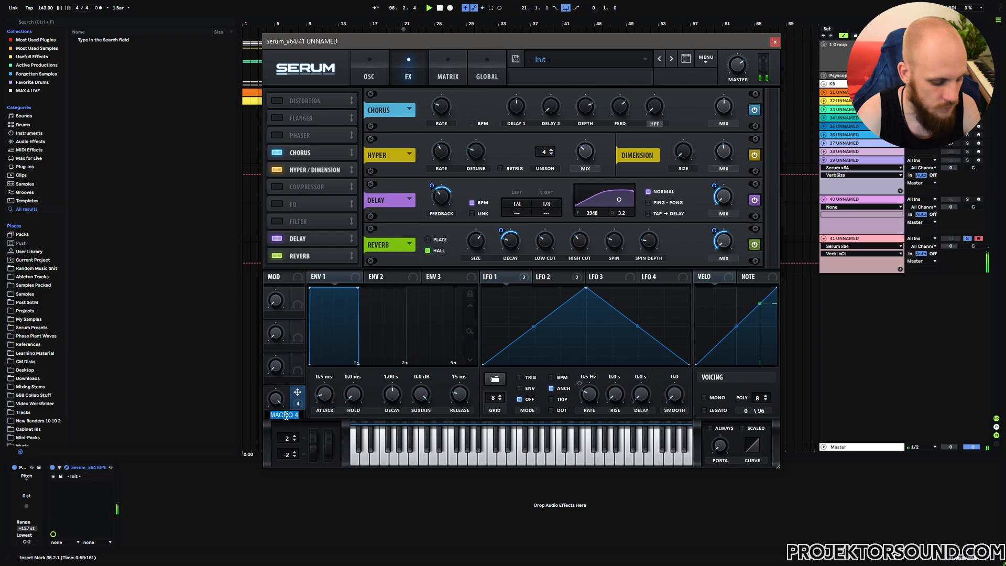
Rename Macro 4 as AMBIENCE
type("ambience")
key("Return")
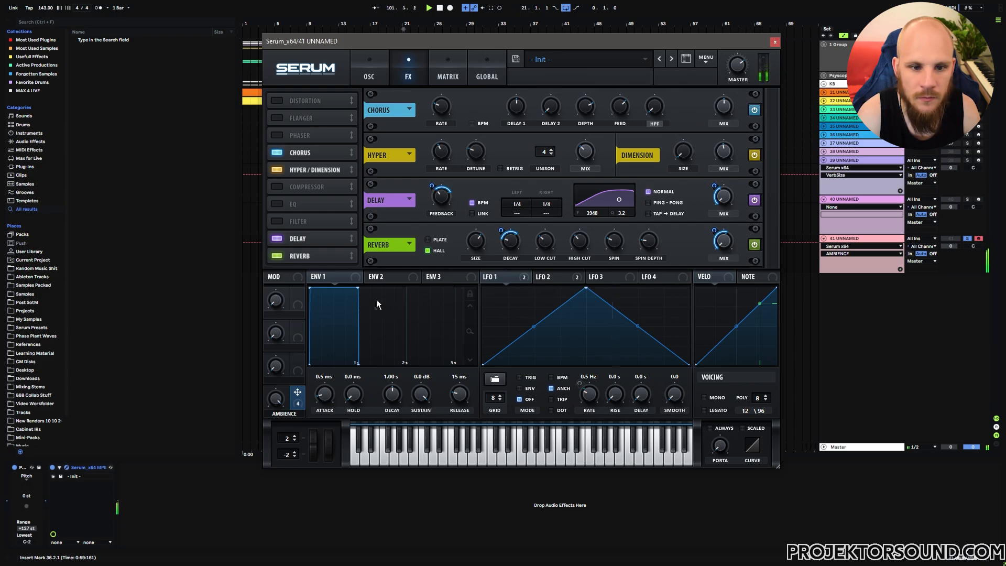
Shape Envelope 1 with a curved 1.65 s attack, -4.9 dB sustain and 4.36 s release
left_click(375, 69)
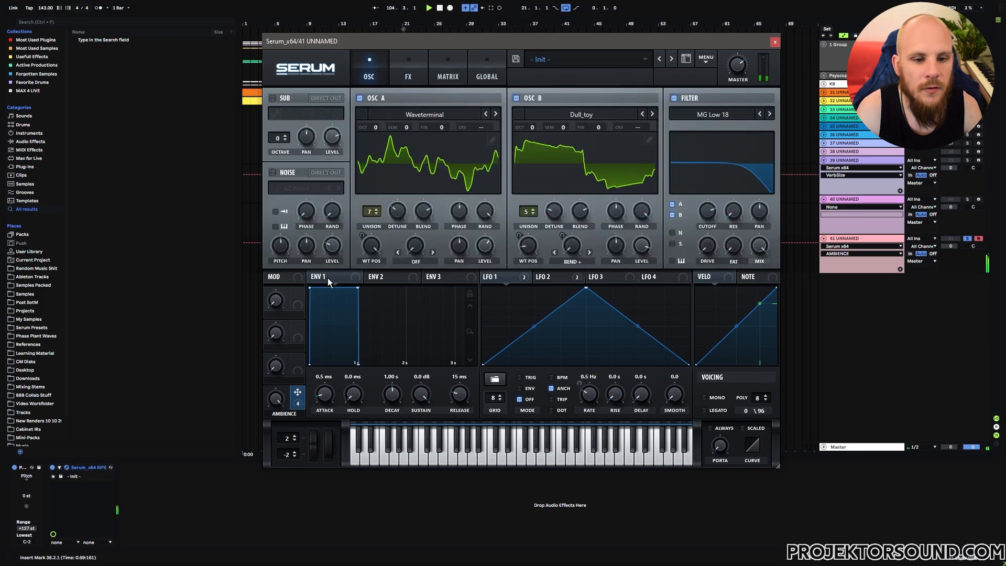
left_click(325, 402)
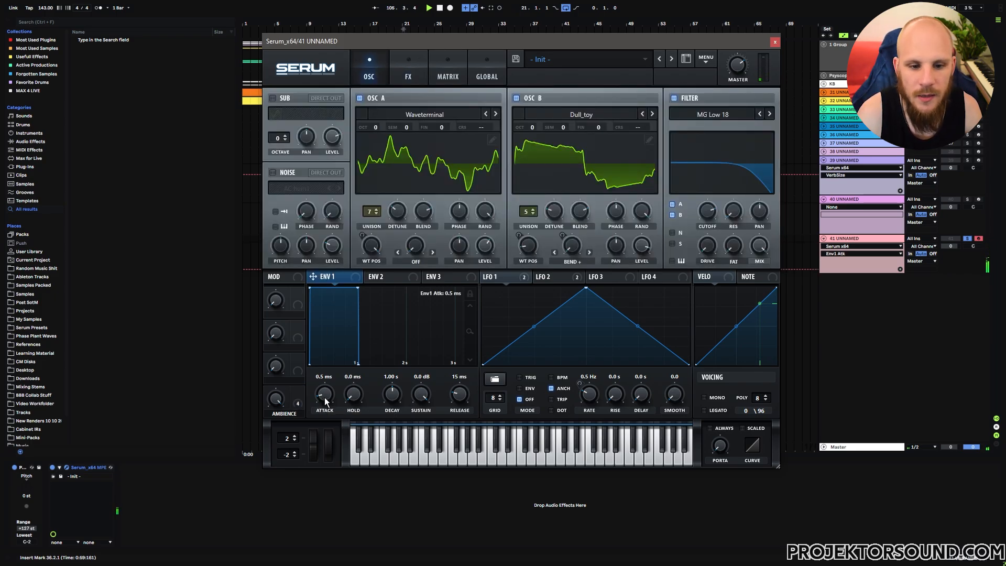
left_click_drag(325, 401, 340, 360)
left_click_drag(350, 325, 352, 341)
left_click_drag(418, 395, 473, 353)
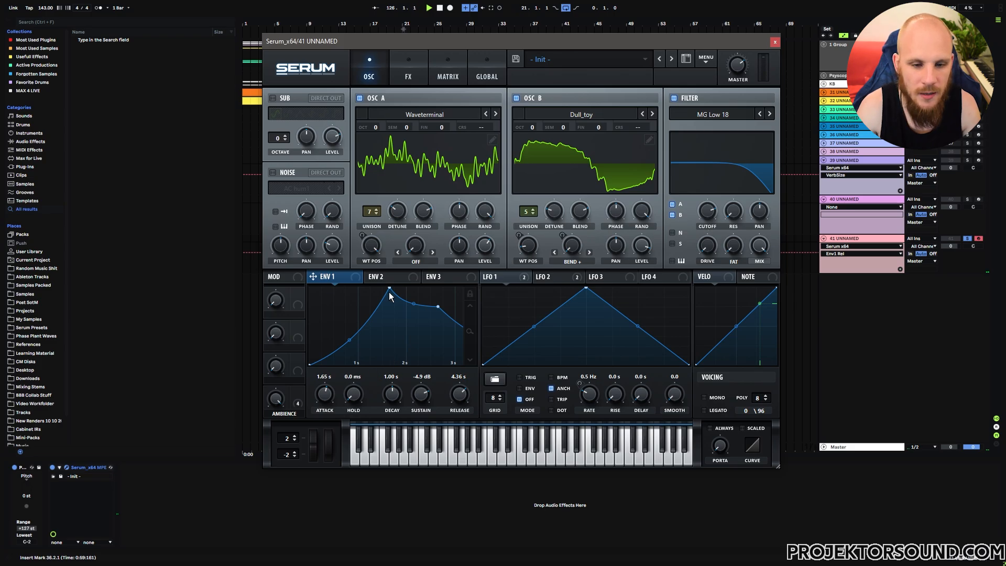
Lower the filter cutoff to about 976 Hz
left_click_drag(709, 219, 709, 231)
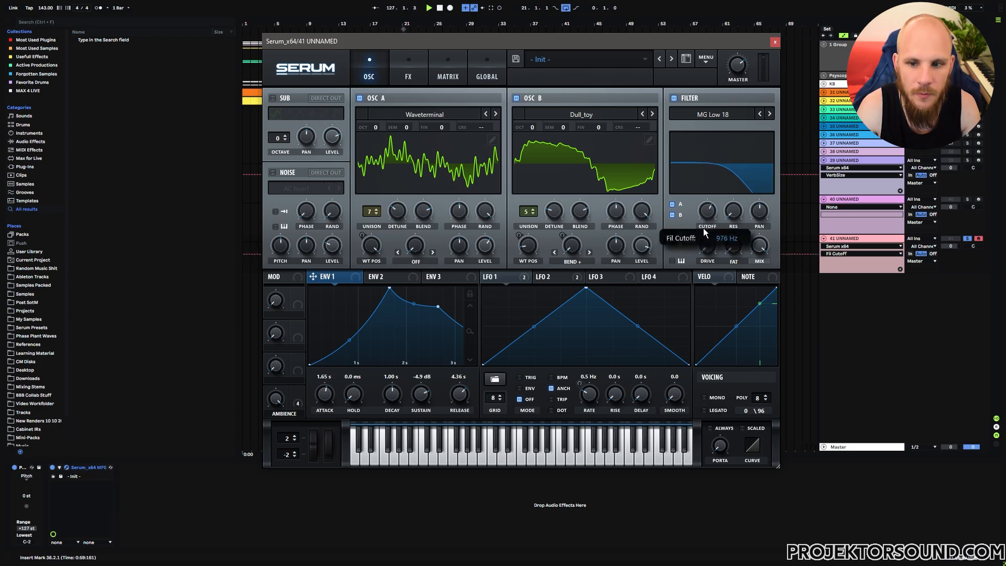
Shape Envelope 2 with a curved 4.09 s attack, 1.93 s hold, 5.62 s decay, 71.49% sustain and 4.65 s release
left_click(391, 280)
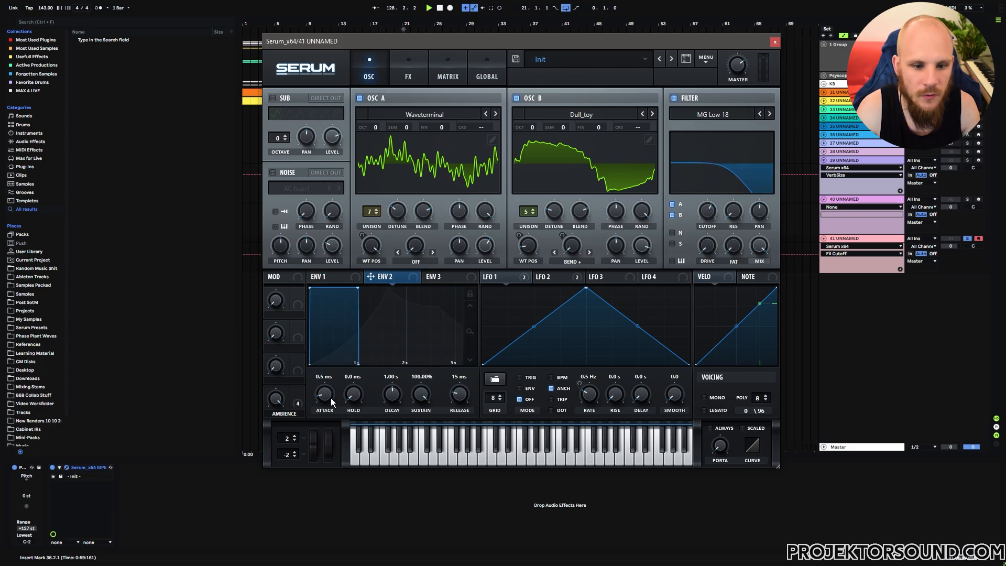
left_click_drag(331, 401, 345, 356)
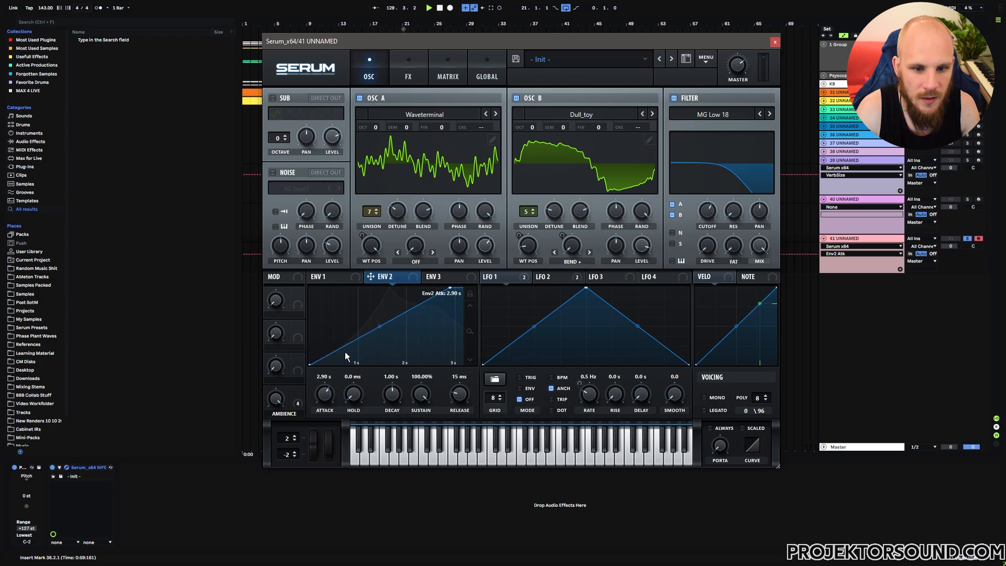
left_click_drag(379, 327, 379, 335)
left_click_drag(327, 391, 330, 386)
left_click_drag(461, 390, 479, 355)
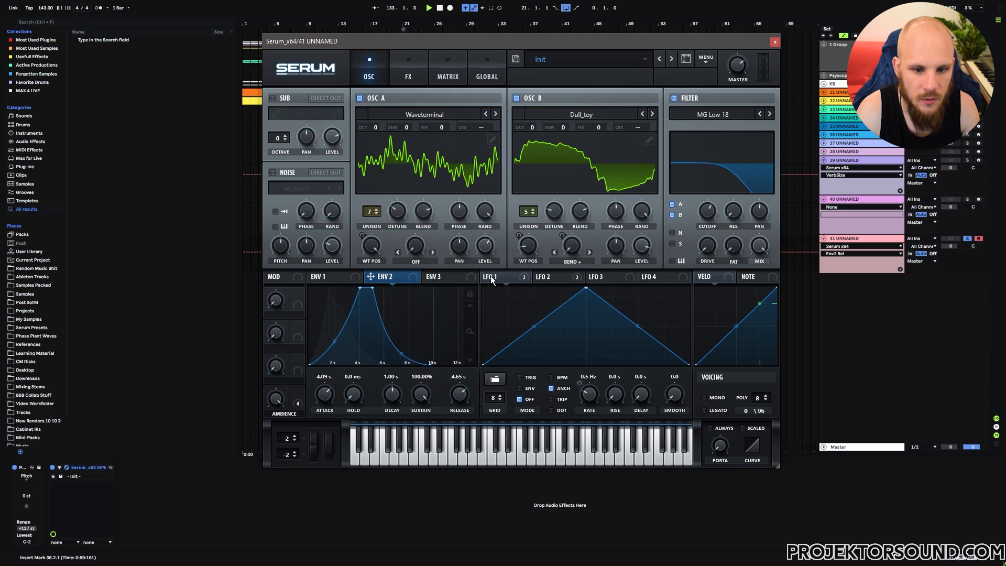
mouse_move(400, 397)
left_mouse_down()
mouse_move(404, 386)
mouse_move(418, 415)
mouse_move(397, 390)
mouse_move(419, 403)
left_mouse_up()
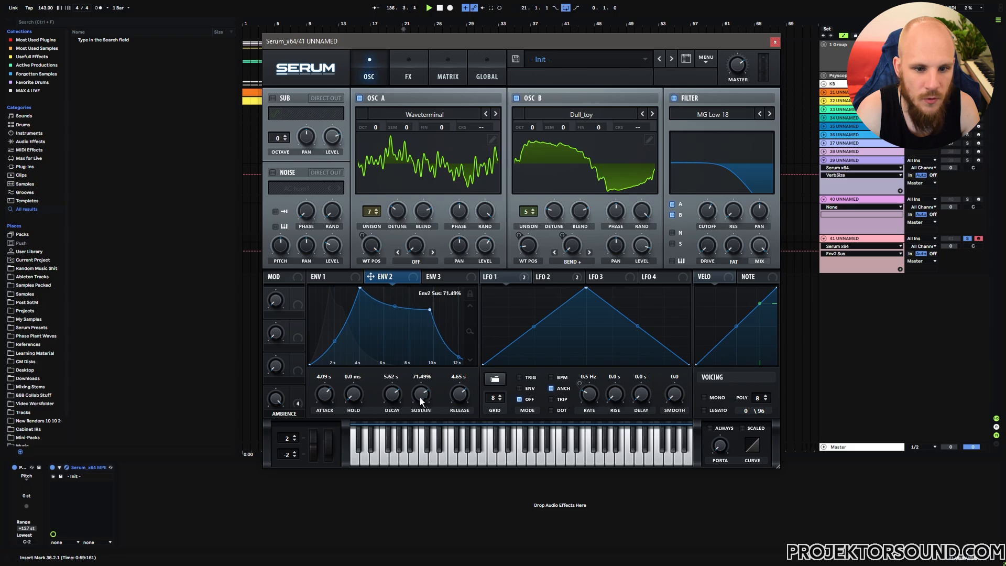
left_click_drag(358, 397, 384, 353)
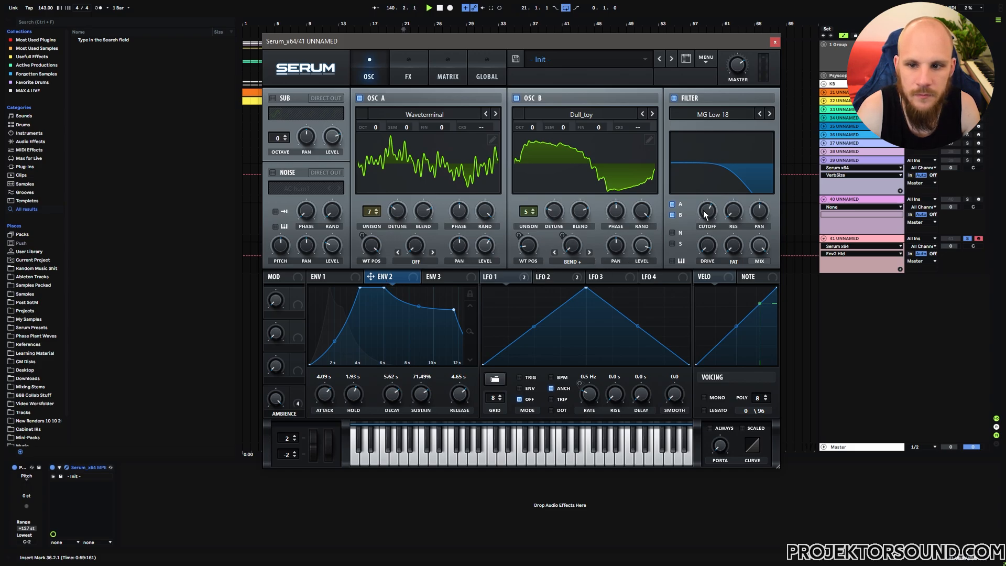
Modulate the filter cutoff with Envelope 2 and audition the pad in a lower keyboard octave
mouse_move(699, 199)
left_mouse_down()
mouse_move(694, 208)
mouse_move(706, 217)
mouse_move(701, 198)
left_mouse_up()
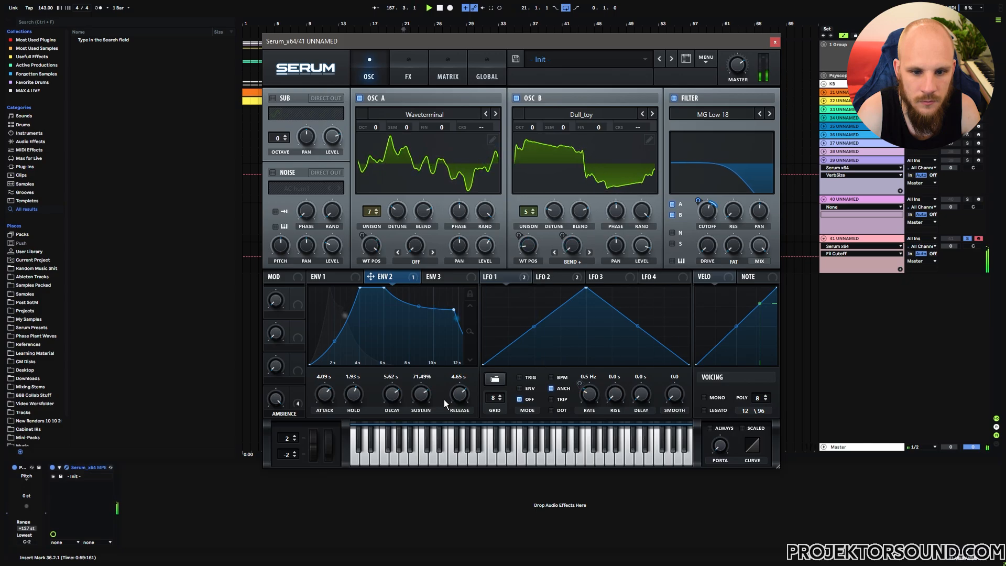
key("z")
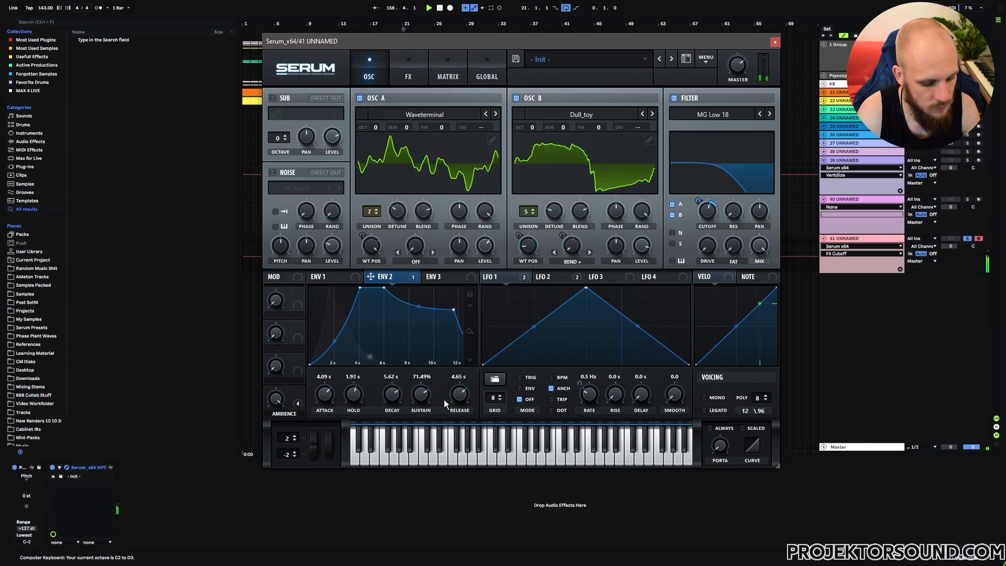
key("a")
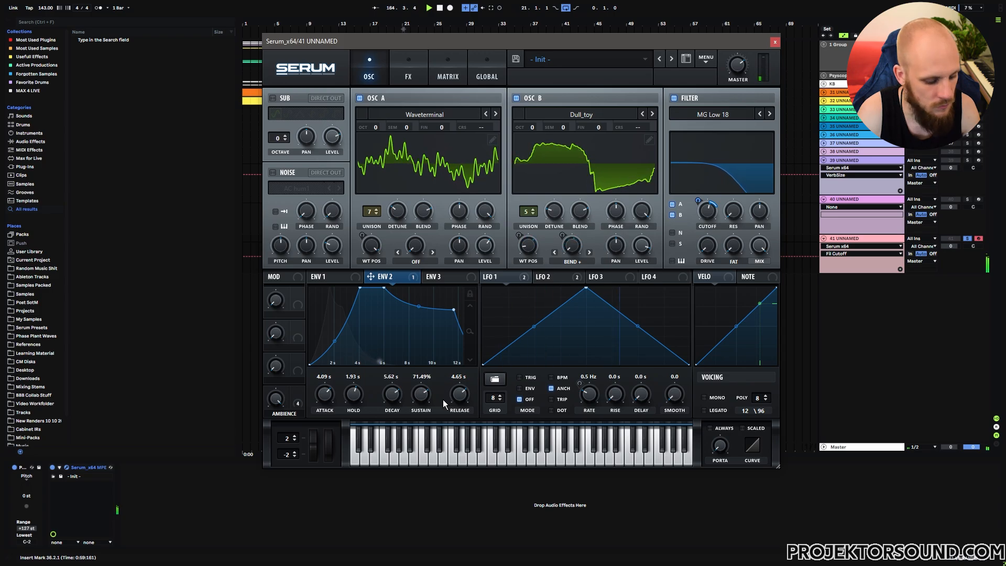
key("x")
key("a")
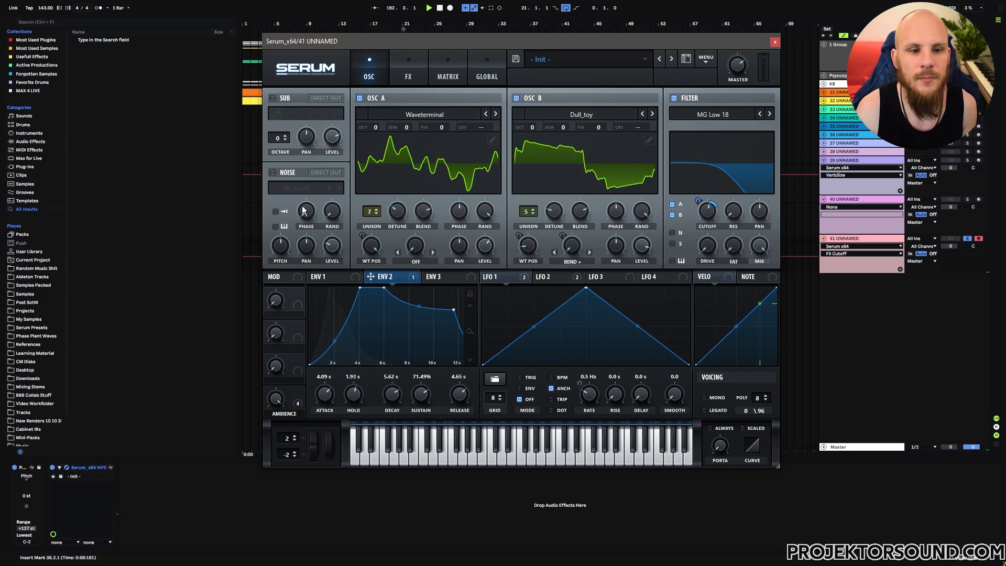
Enable the noise oscillator and load the Atmos 47 sample from the SOR category
left_click(272, 172)
left_click(297, 188)
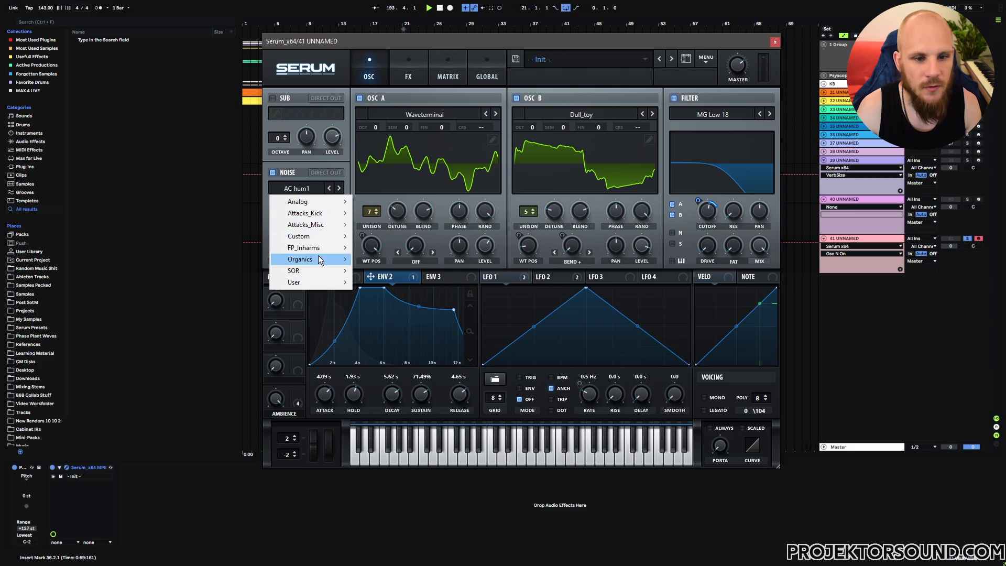
mouse_move(319, 260)
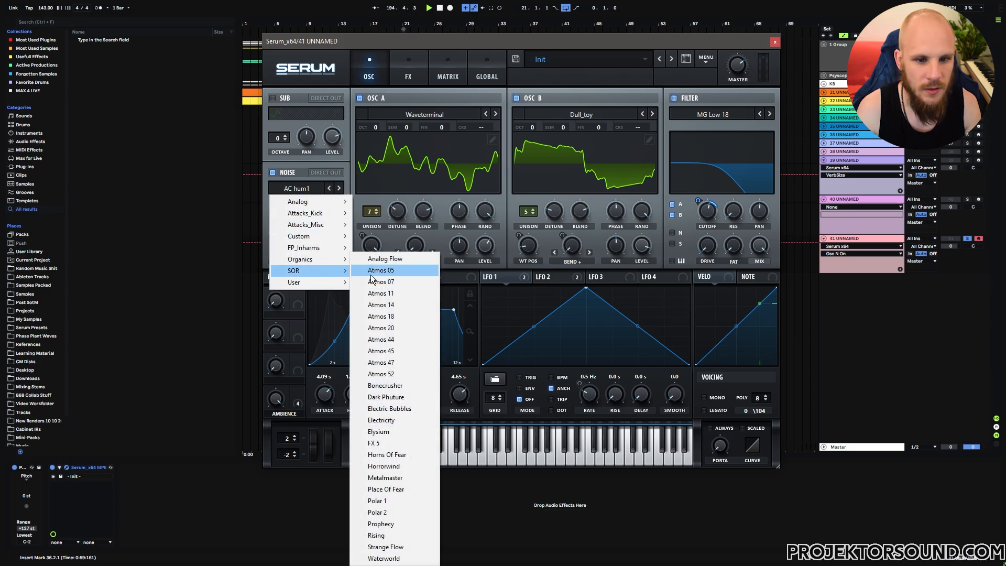
left_click(380, 362)
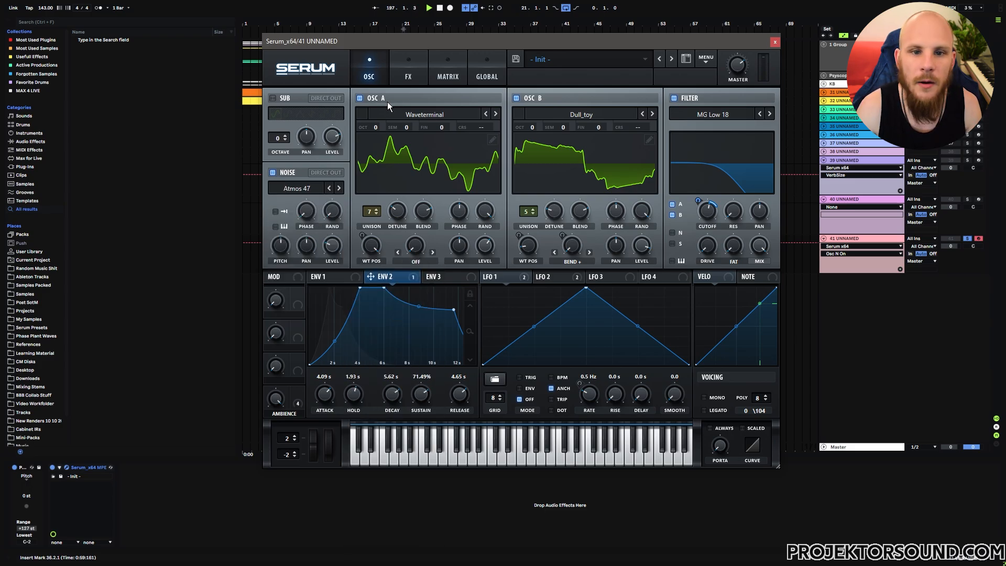
Switch off oscillators A and B to isolate the noise, and add an EQ Eight after Serum
left_click(360, 98)
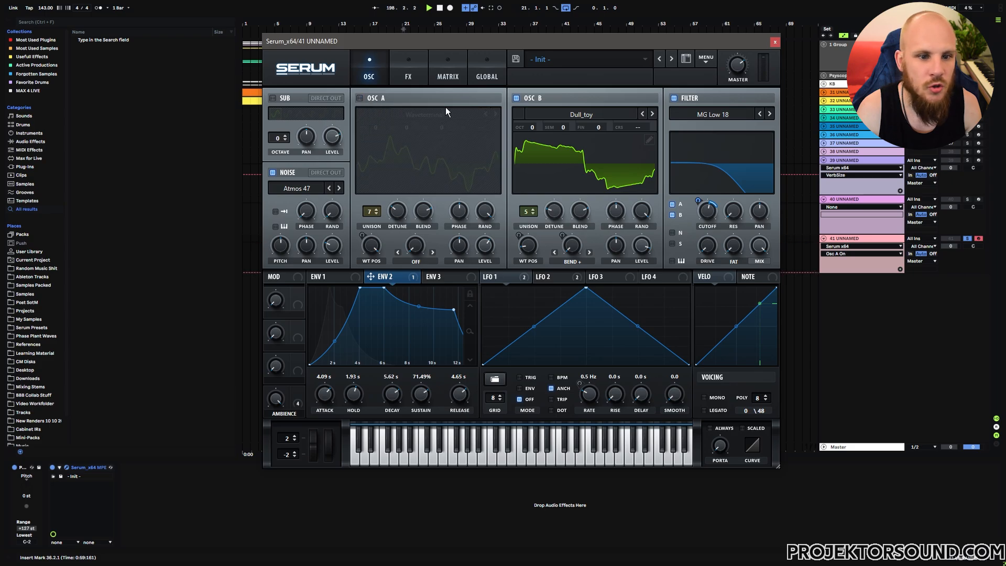
left_click(518, 98)
right_click(215, 491)
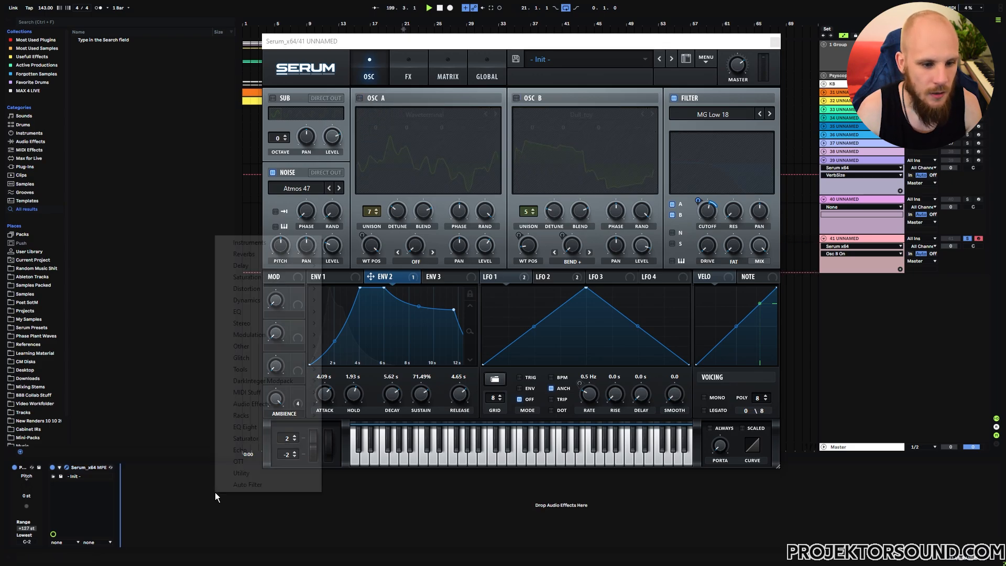
left_click(250, 427)
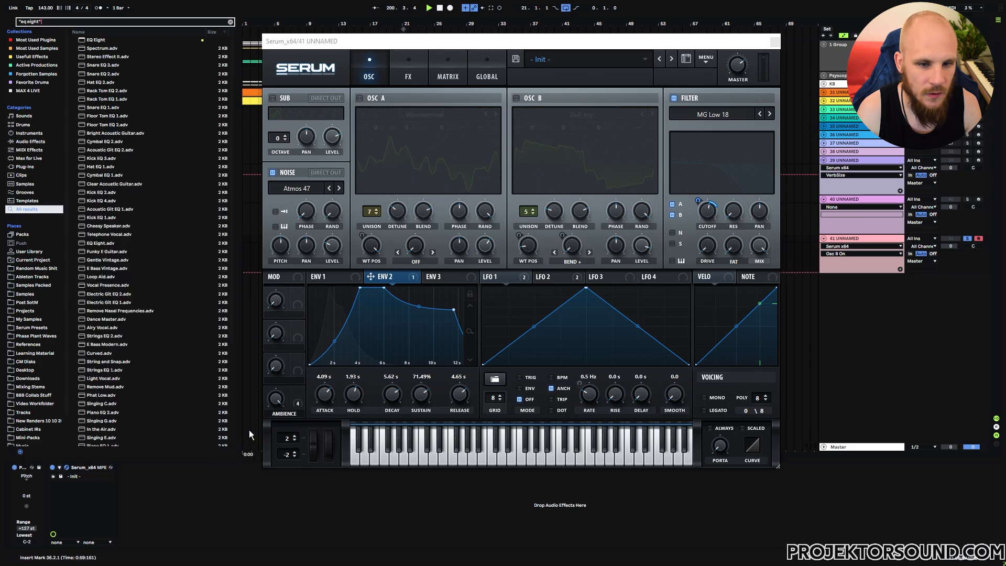
Enable keyboard pitch tracking for the noise and examine its sound in EQ Eight's enlarged spectrum display
left_click(276, 226)
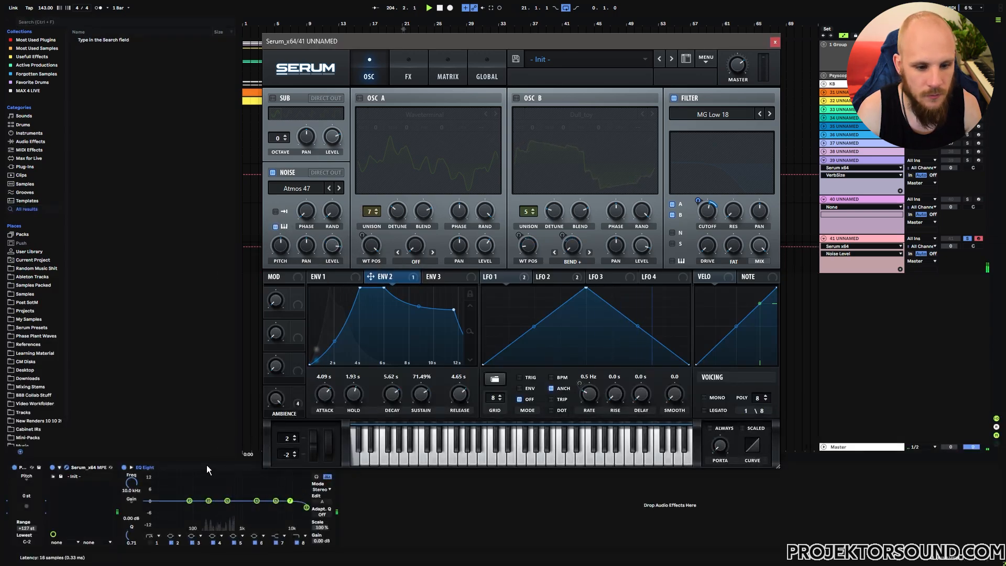
left_click(132, 468)
left_click_drag(490, 44, 530, 65)
left_click(815, 64)
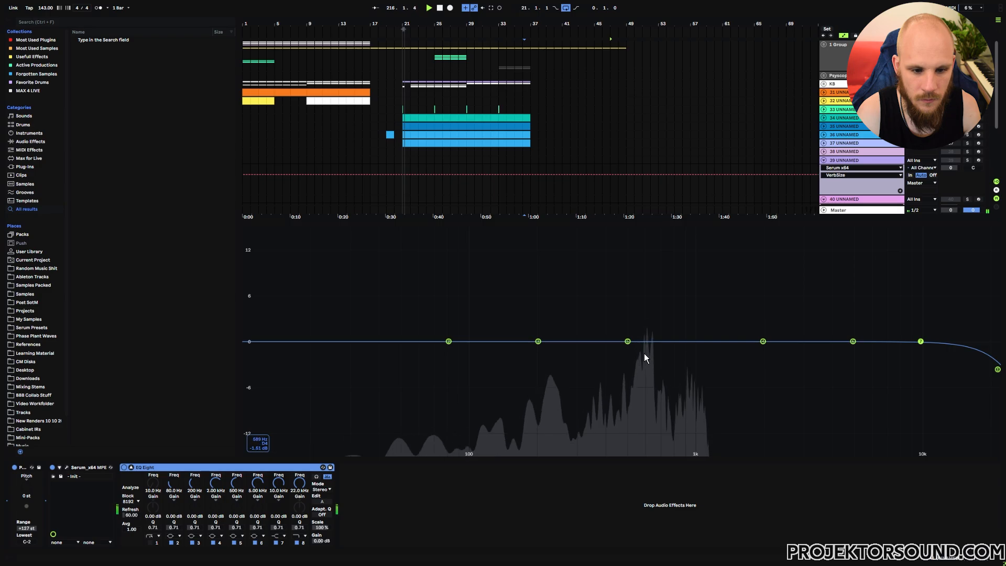
Try the Atmos 45 noise sample with a noise pitch of 23 st and inspect its spectrum
left_click(66, 467)
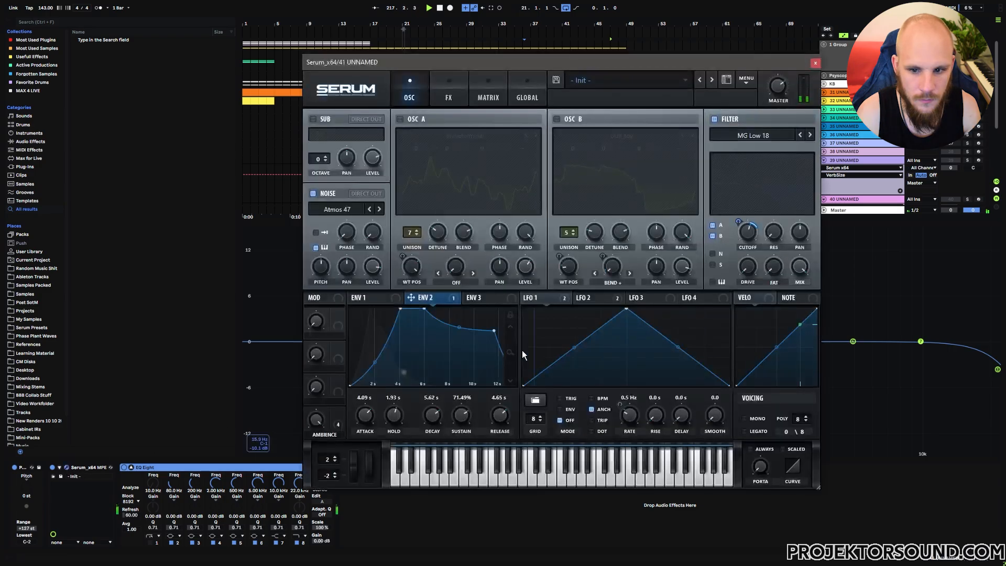
left_click(370, 208)
left_click(370, 209)
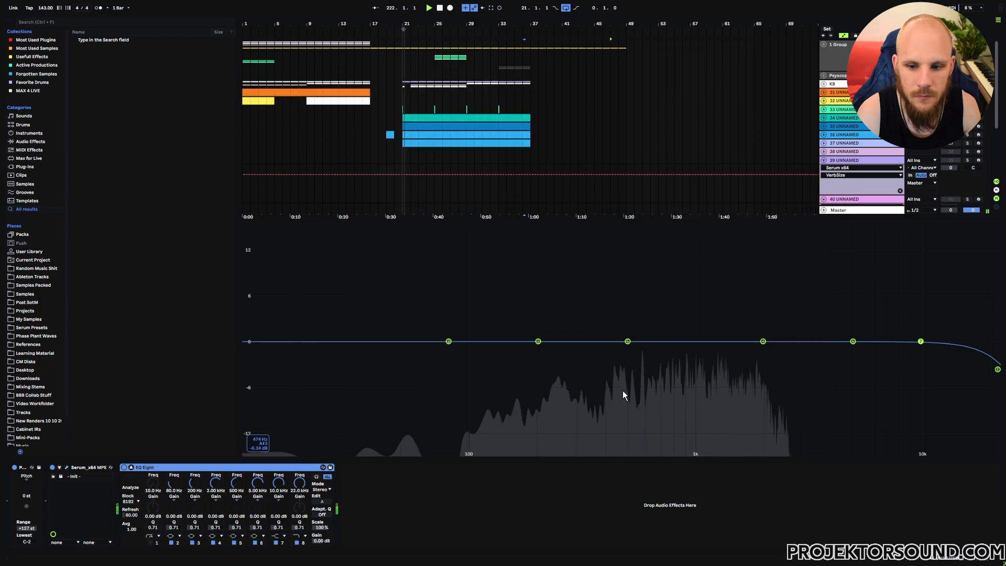
left_click(66, 467)
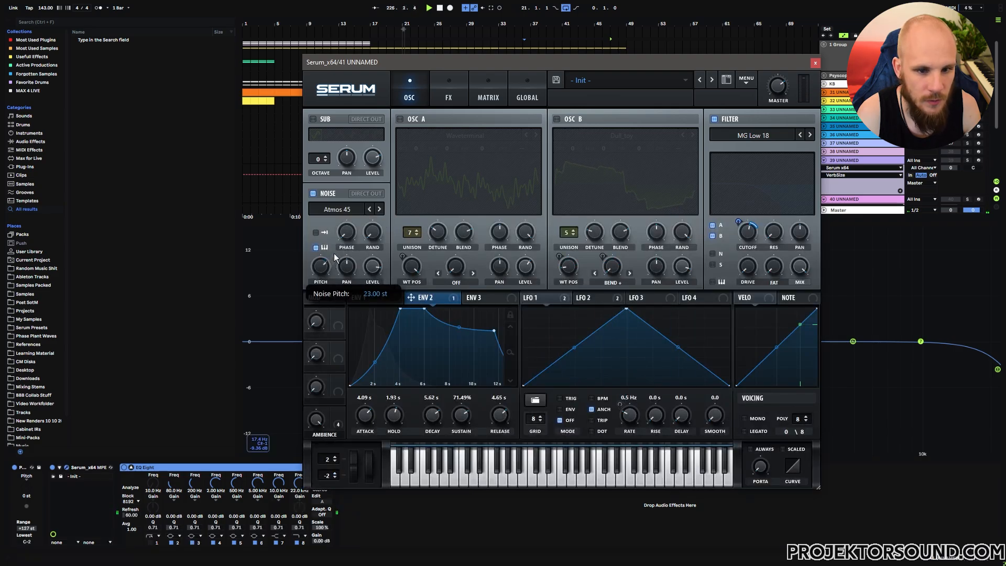
left_click(817, 64)
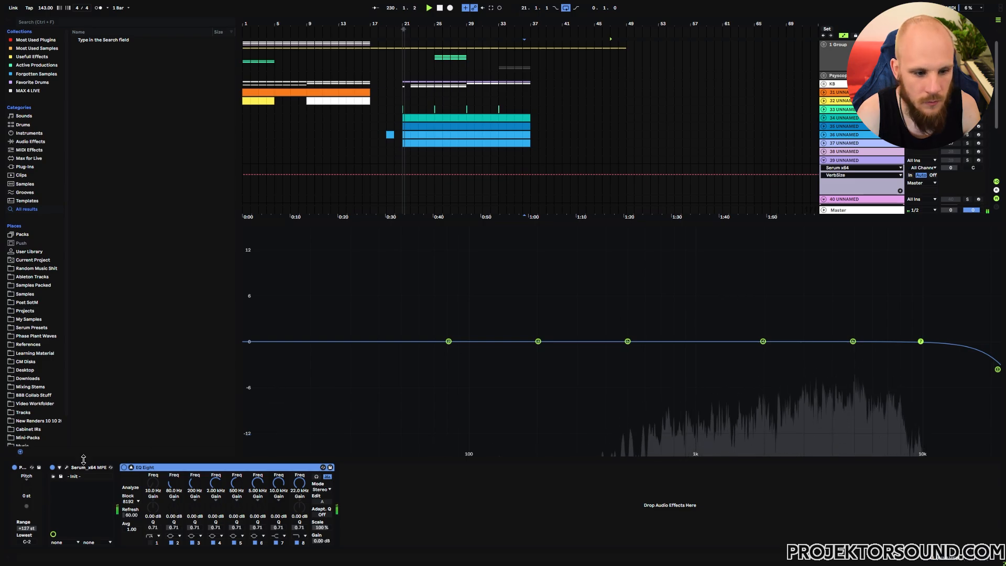
left_click(66, 466)
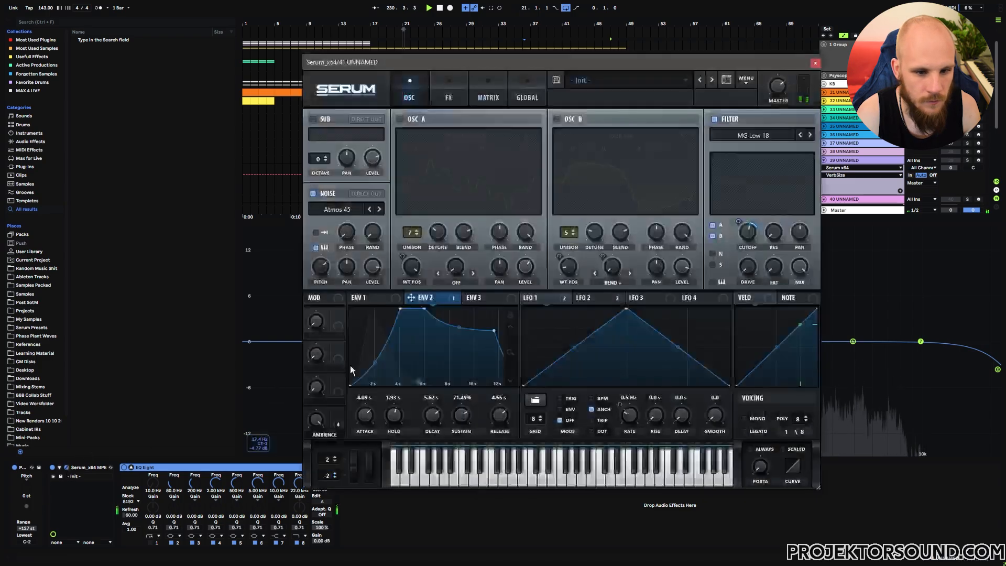
Load the Atmos 44 noise sample and tune the noise pitch to about 21 st, checking it against the EQ Eight spectrum
left_click(370, 209)
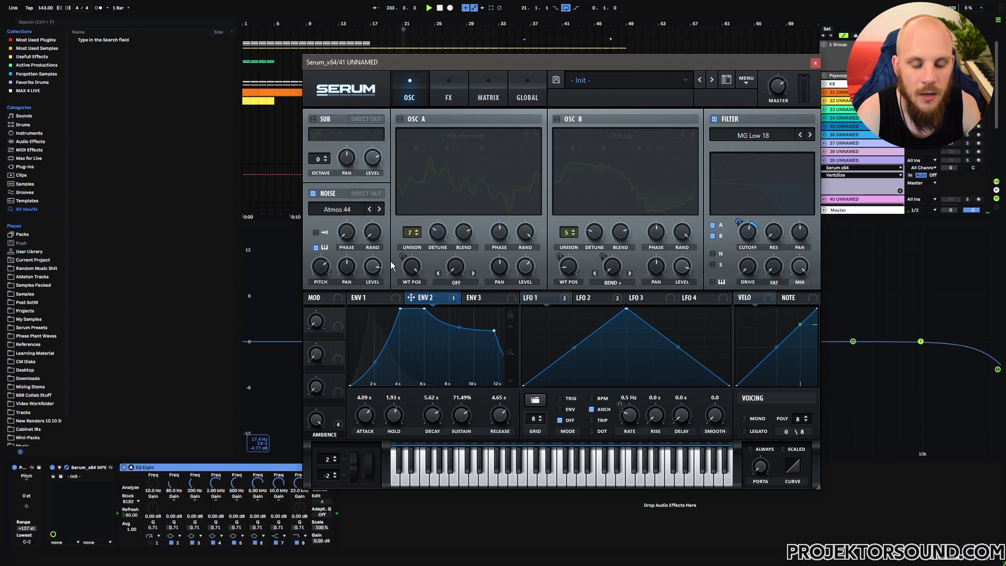
left_click(816, 63)
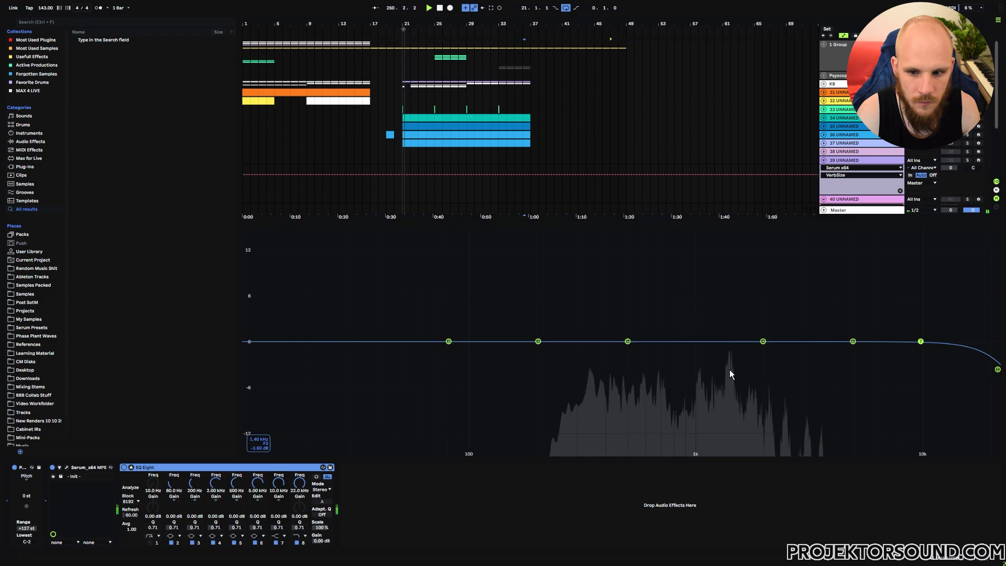
left_click(66, 467)
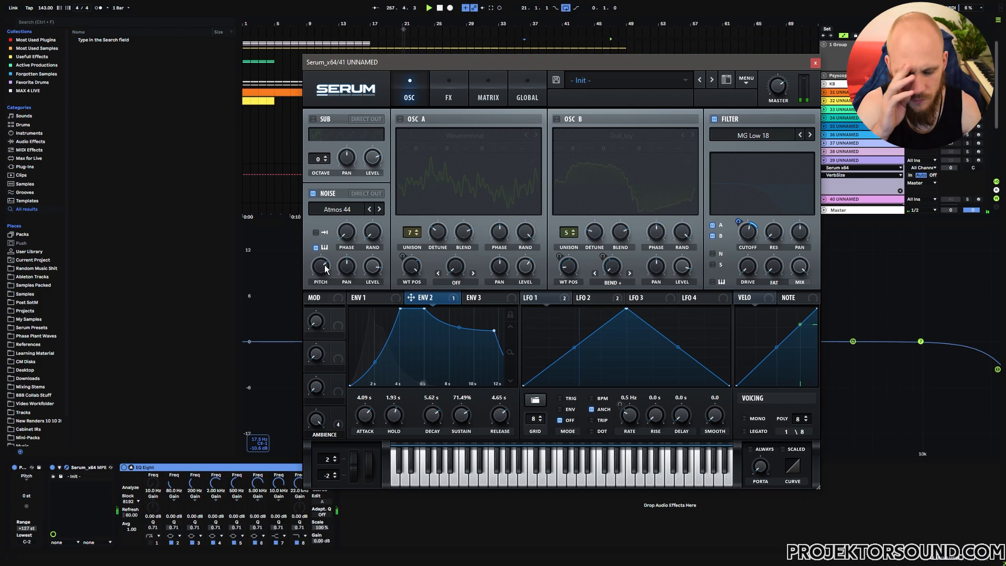
mouse_move(325, 269)
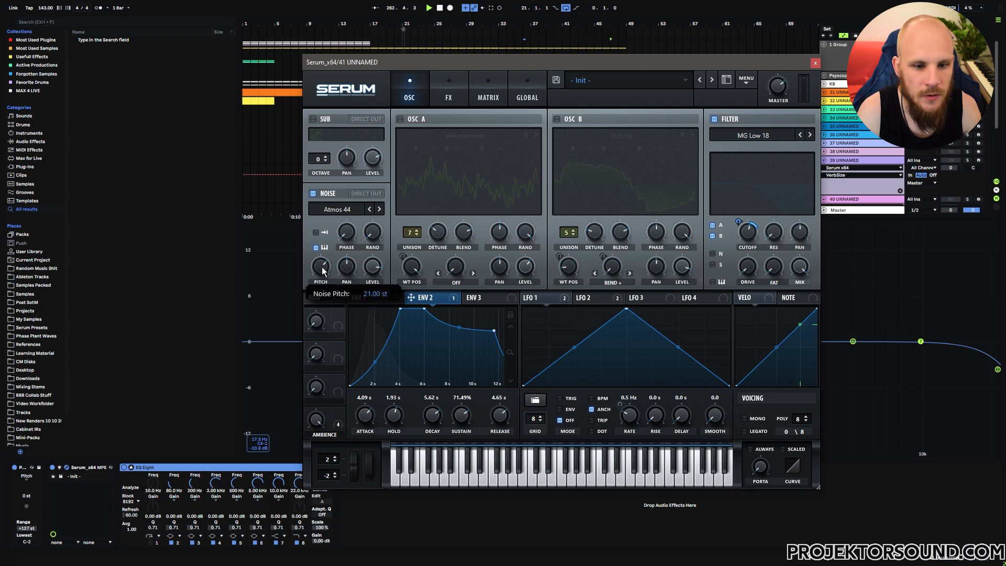
left_click_drag(321, 267, 321, 268)
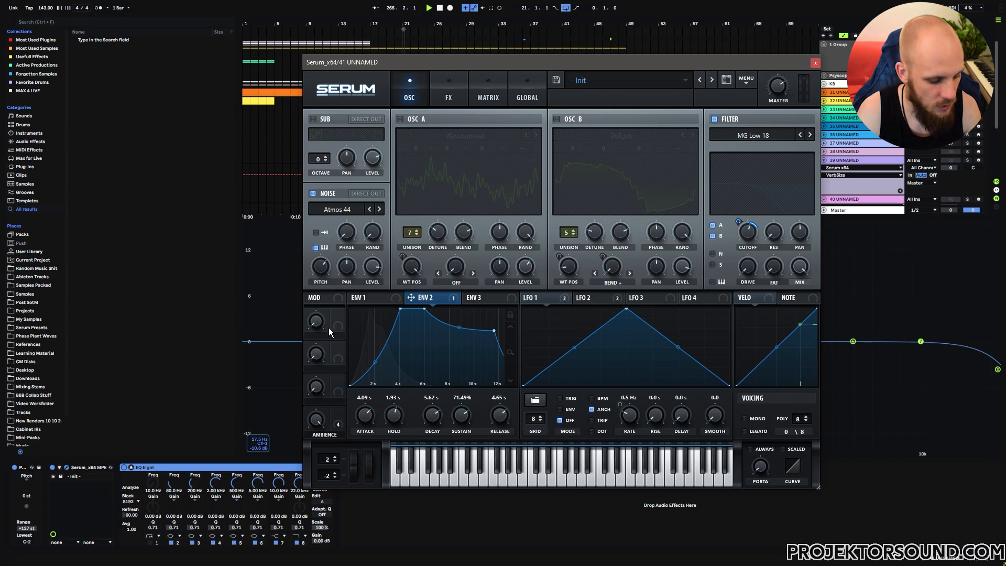
left_click(814, 62)
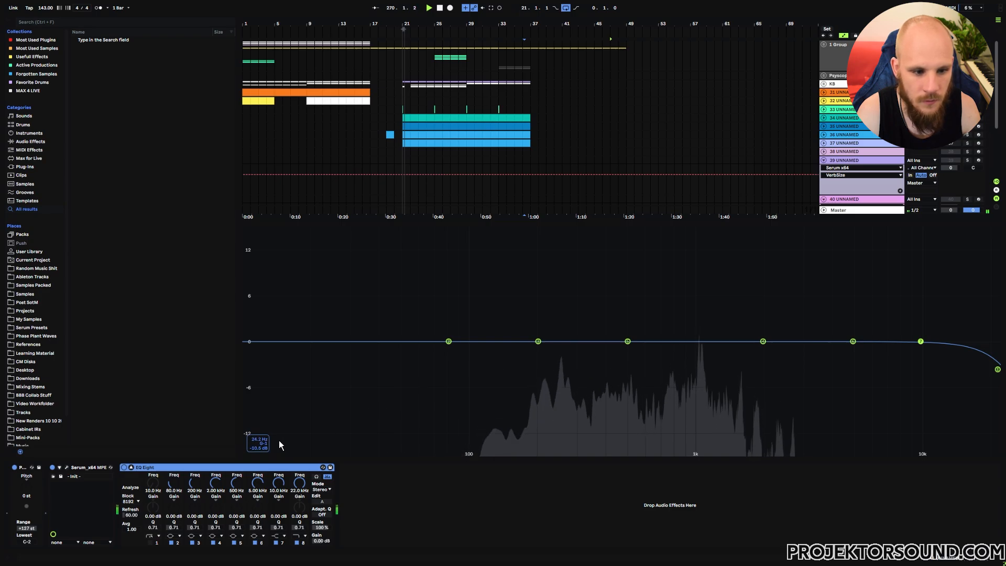
left_click(67, 467)
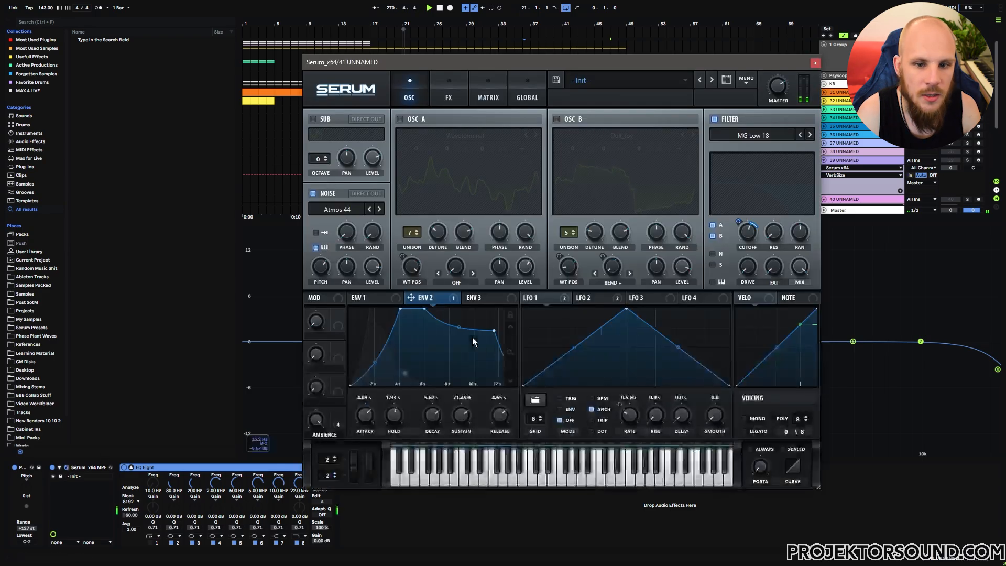
Switch oscillators A and B back on and check the combined sound's spectrum in EQ Eight
left_click(399, 119)
left_click(556, 119)
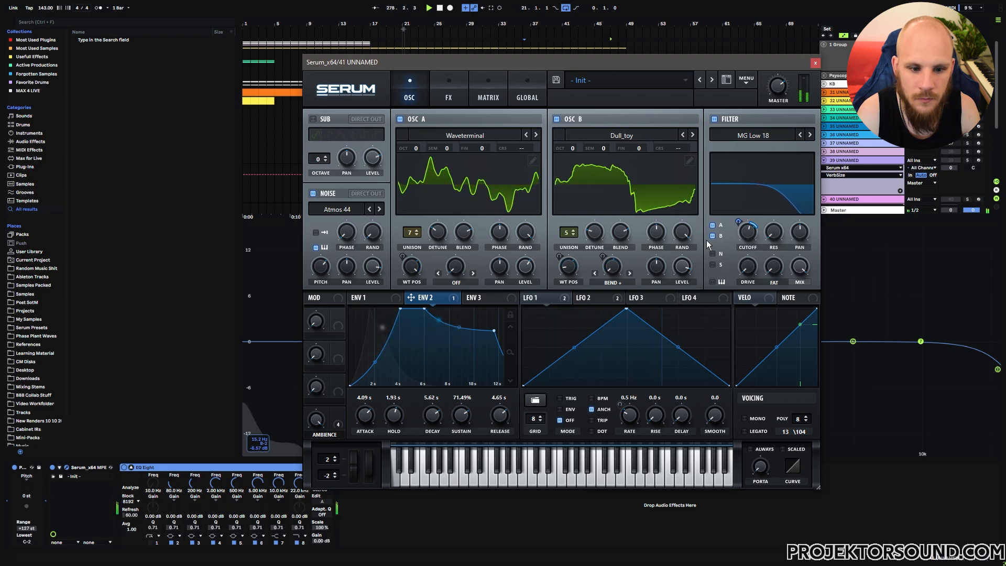
left_click(815, 63)
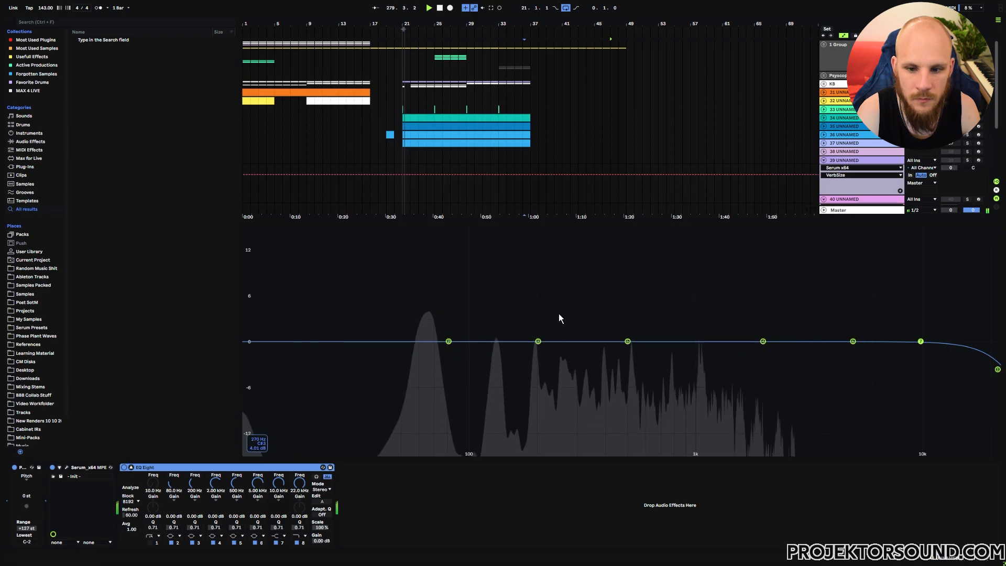
left_click(66, 467)
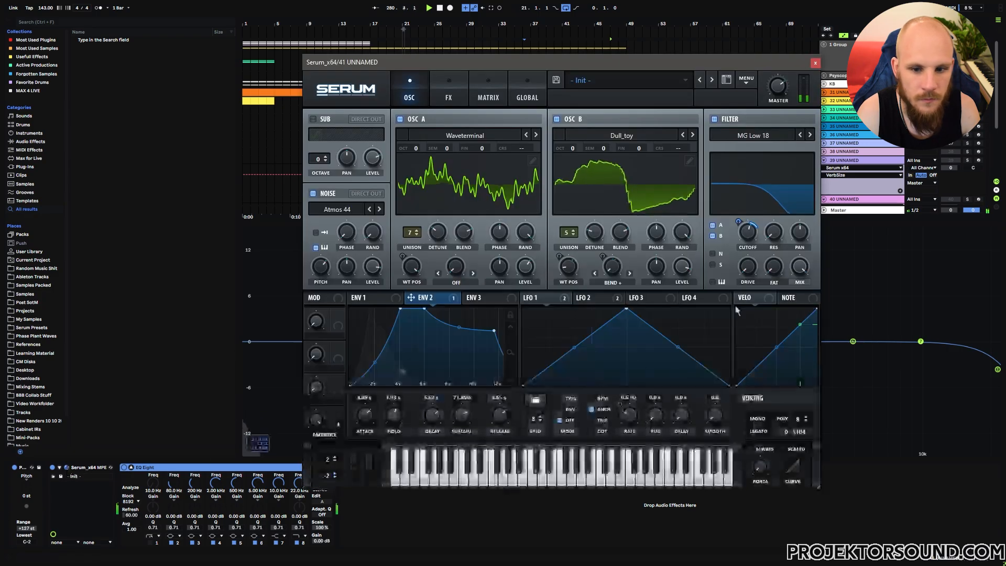
Review the pad's effects chain and inspect the full sound's spectrum again in EQ Eight
mouse_move(738, 223)
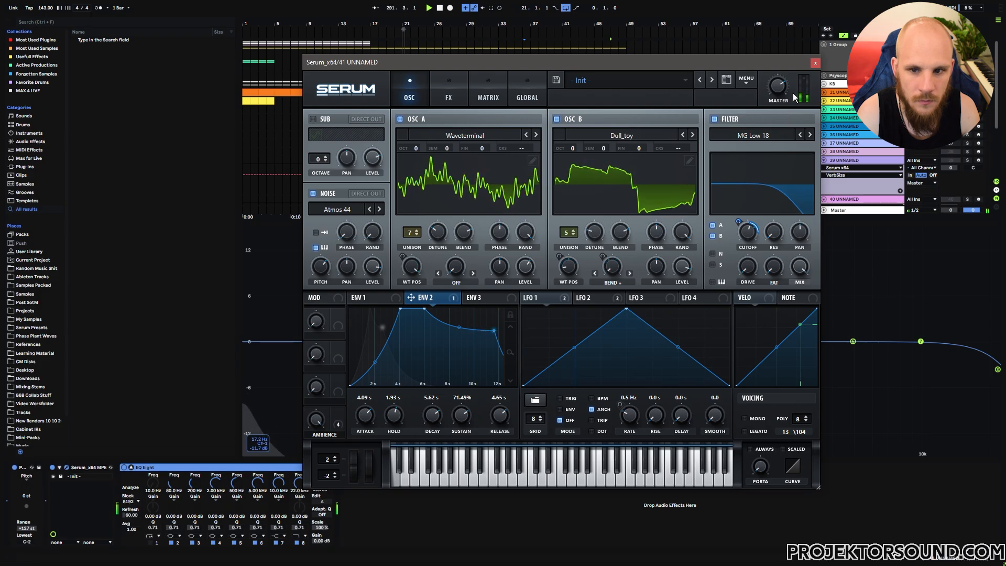
left_click(448, 98)
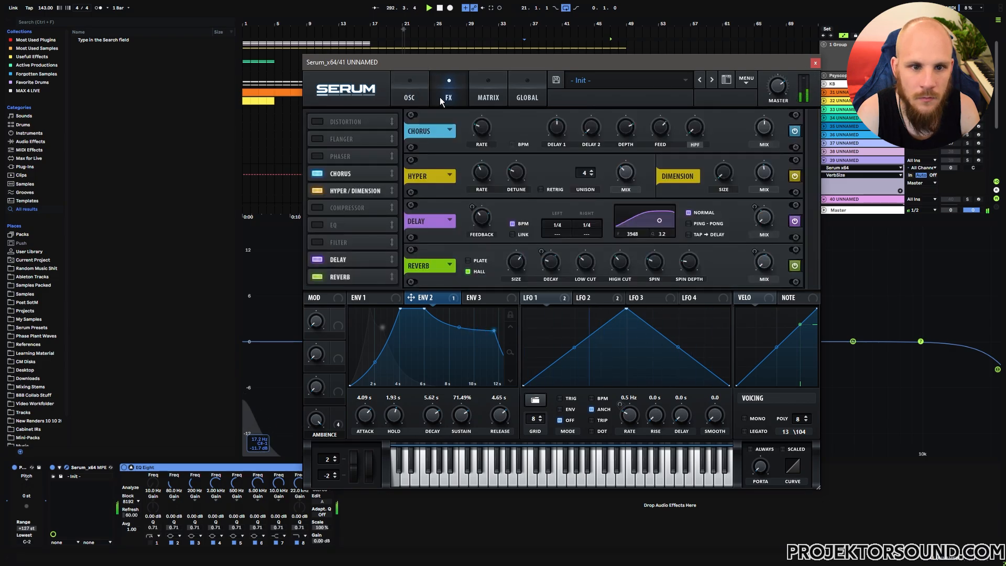
left_click(815, 64)
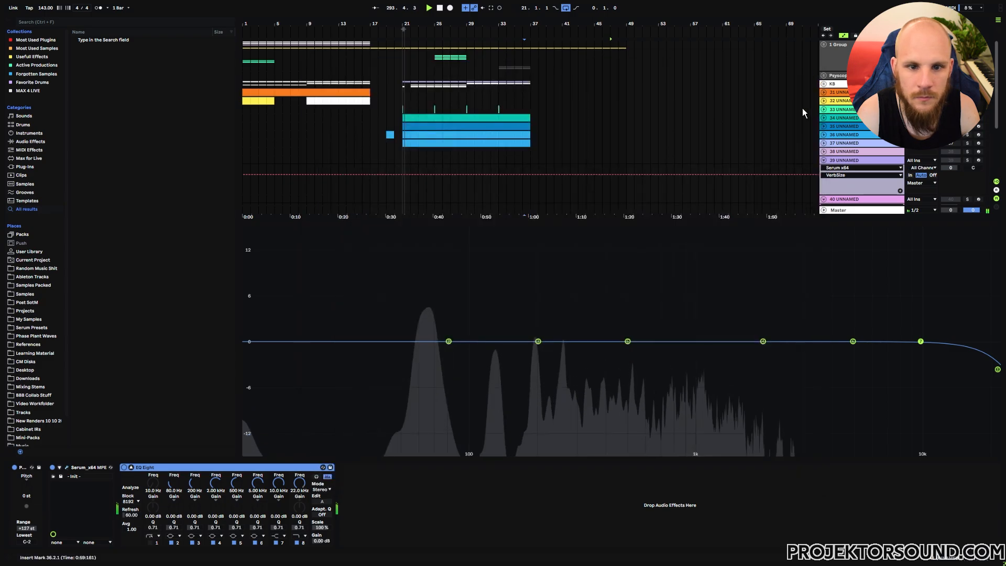
Add a distortion effect to the pad's effects chain, set its type to SoftClip and adjust the drive
left_click(67, 467)
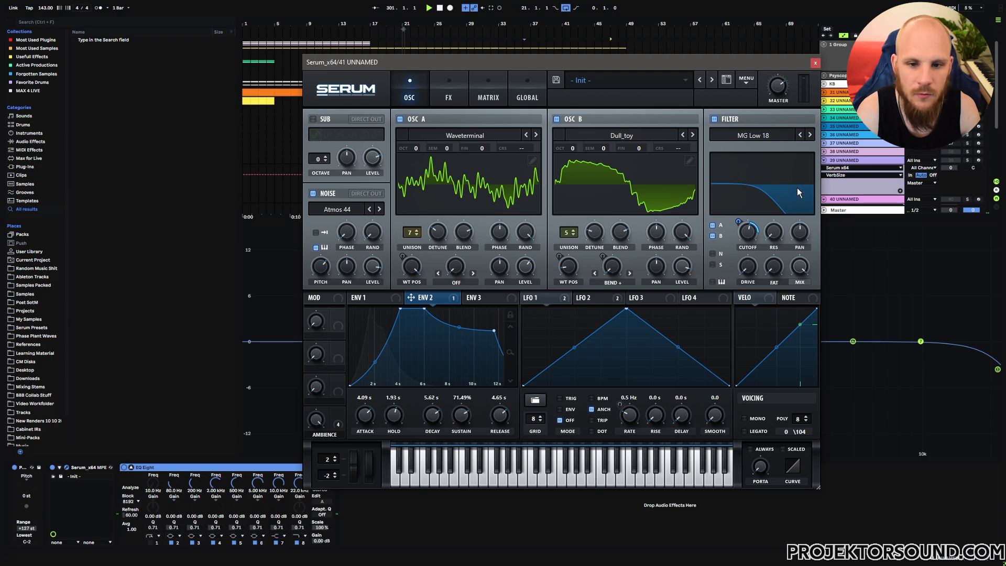
left_click(450, 98)
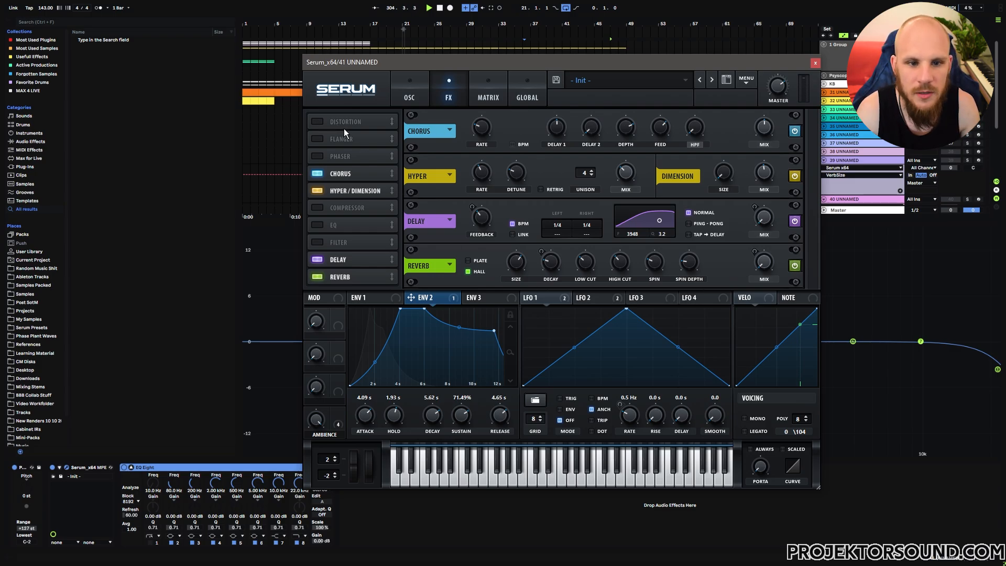
left_click(317, 122)
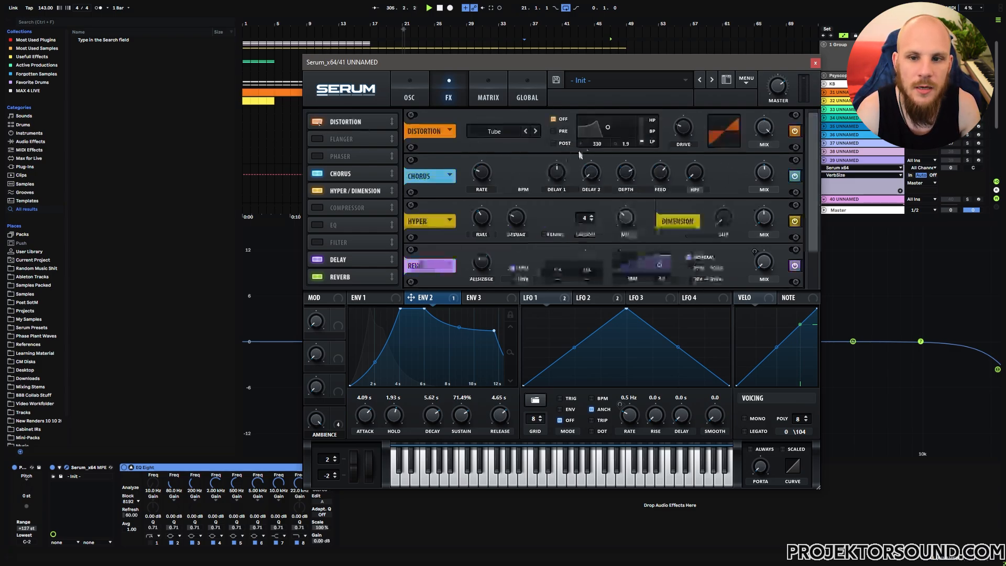
left_click(504, 132)
left_click(508, 158)
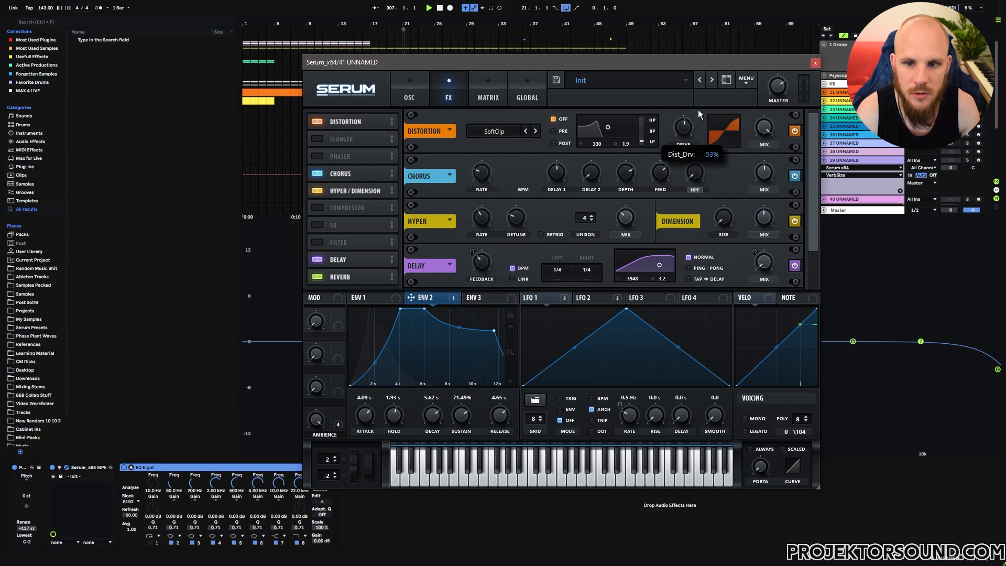
mouse_move(698, 110)
left_mouse_down()
mouse_move(705, 71)
mouse_move(689, 127)
left_mouse_up()
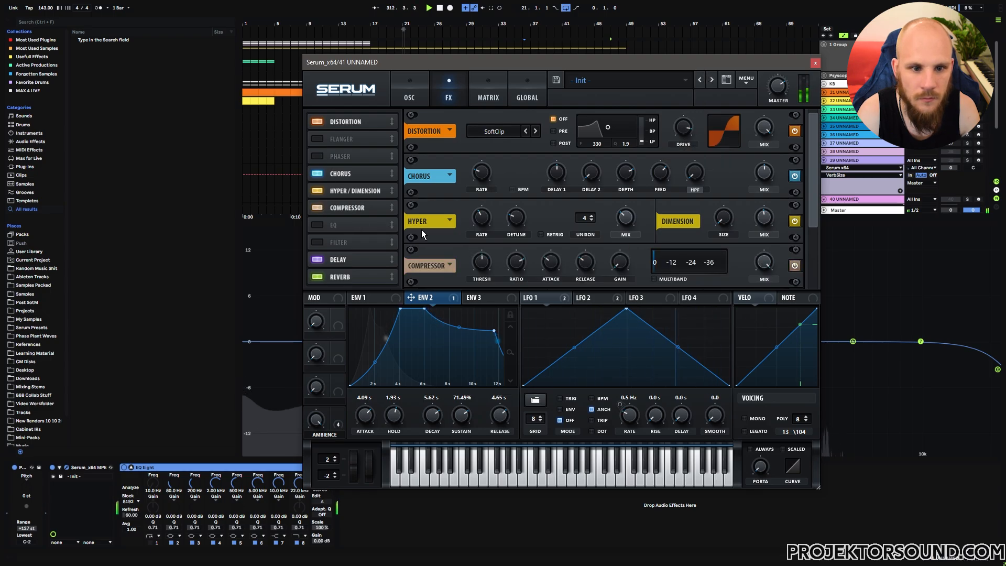
Switch the pad's compressor to multiband and place it ahead of the chorus in the effects chain
left_click(654, 279)
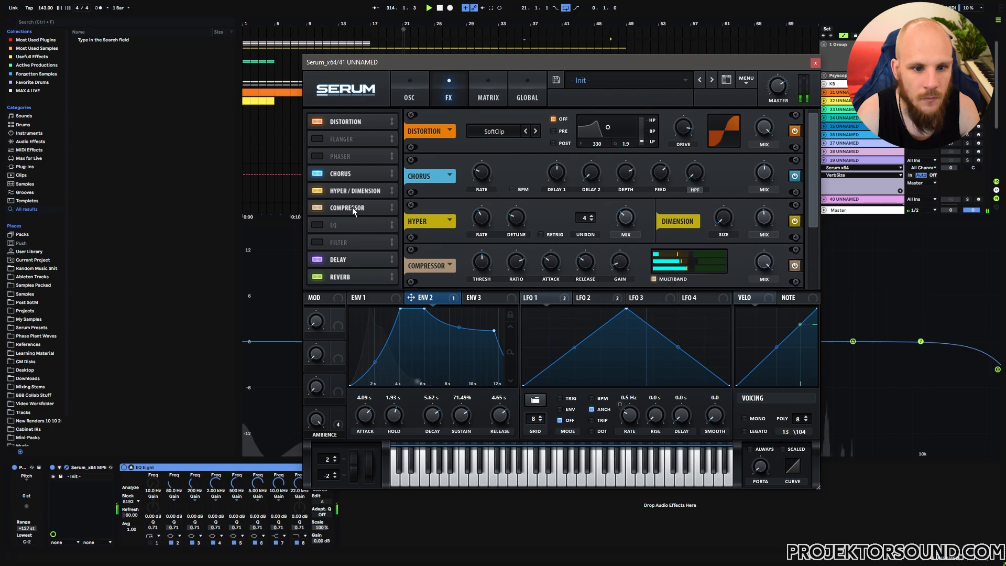
left_click_drag(346, 208, 364, 175)
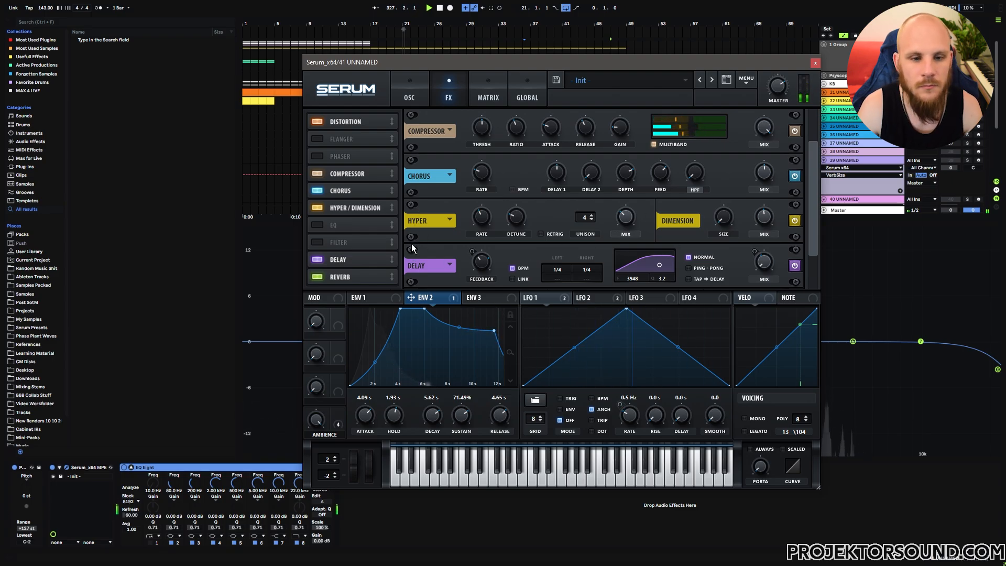
Add an EQ directly before the chorus, set its low band to high-pass and lower that band's frequency
left_click(320, 224)
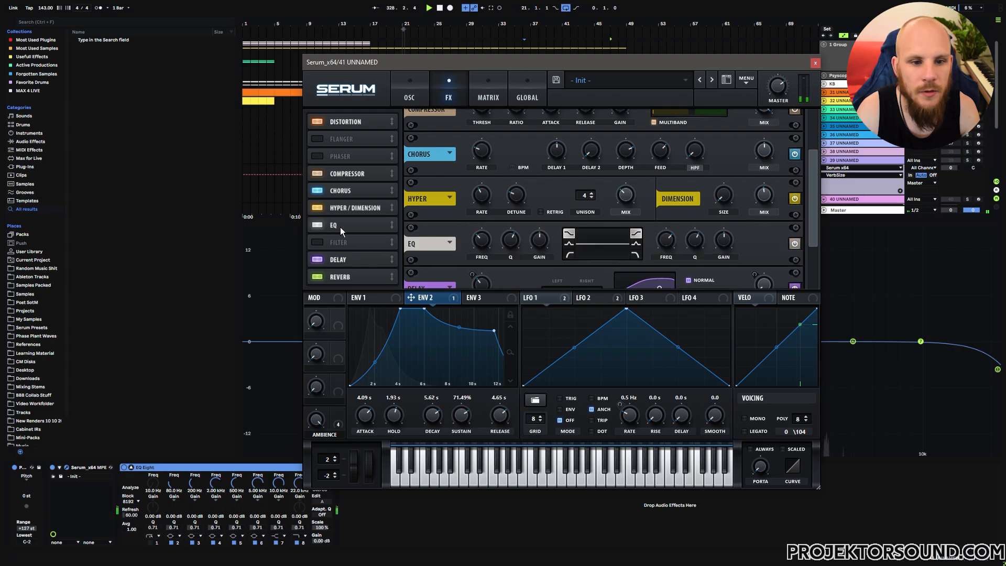
left_click_drag(340, 228, 352, 188)
left_click(569, 141)
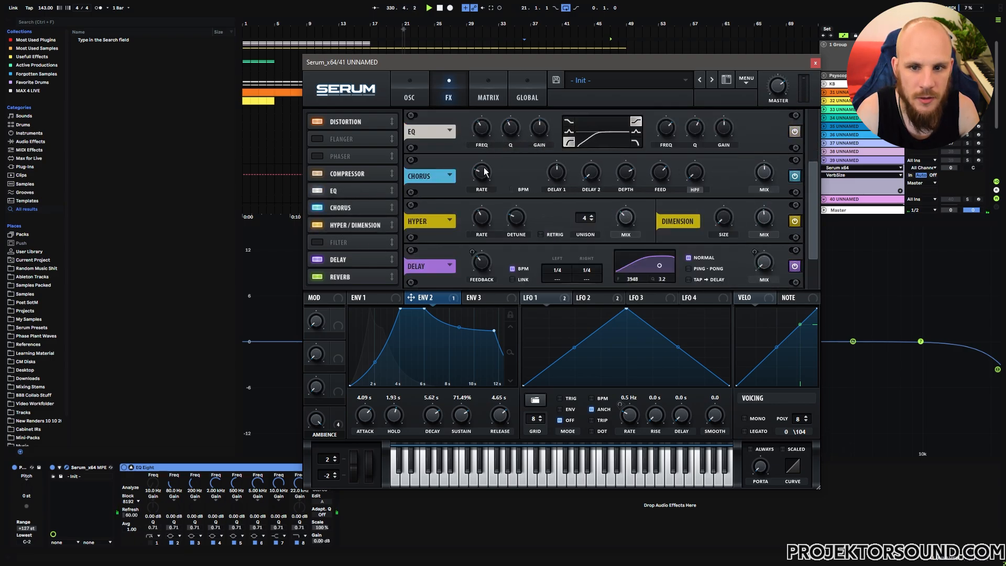
left_click_drag(482, 129, 480, 136)
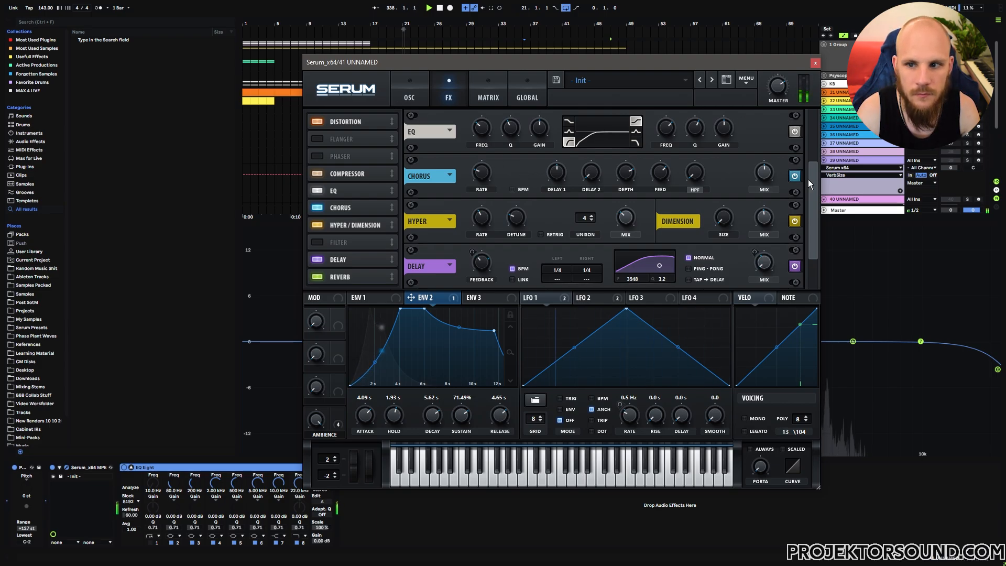
Review the extended effects chain and inspect the processed pad's spectrum in EQ Eight
scroll(813, 178, "up", 1)
left_click_drag(813, 163, 822, 196)
left_click(815, 63)
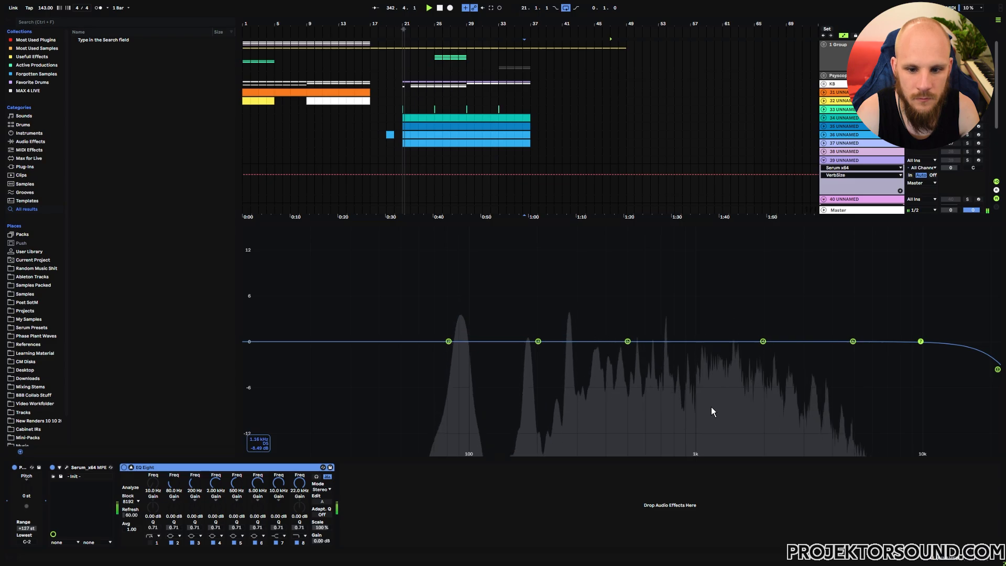
Turn on the pad's sine sub oscillator, route it direct out and set its octave to -1
left_click(67, 468)
left_click(313, 119)
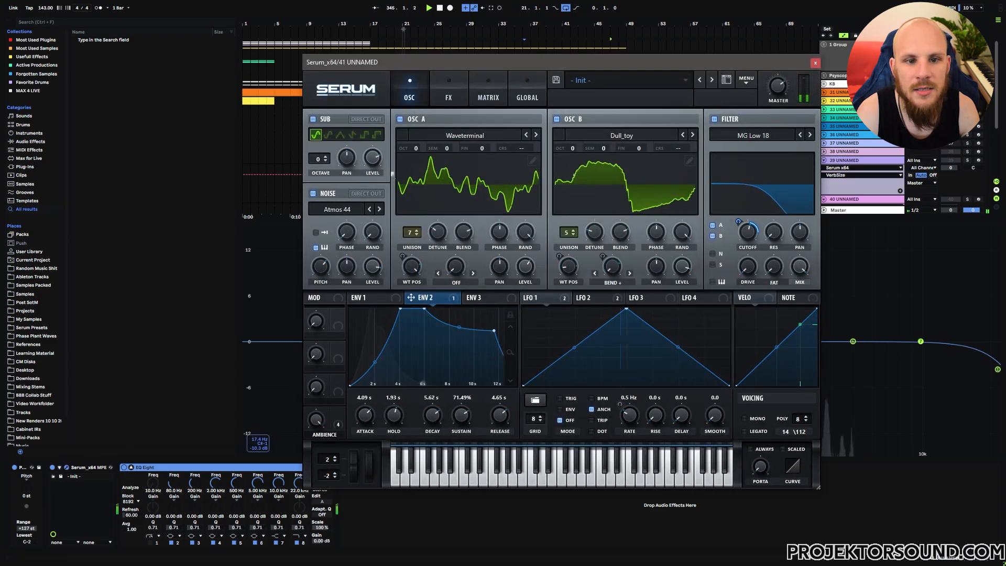
left_click(368, 120)
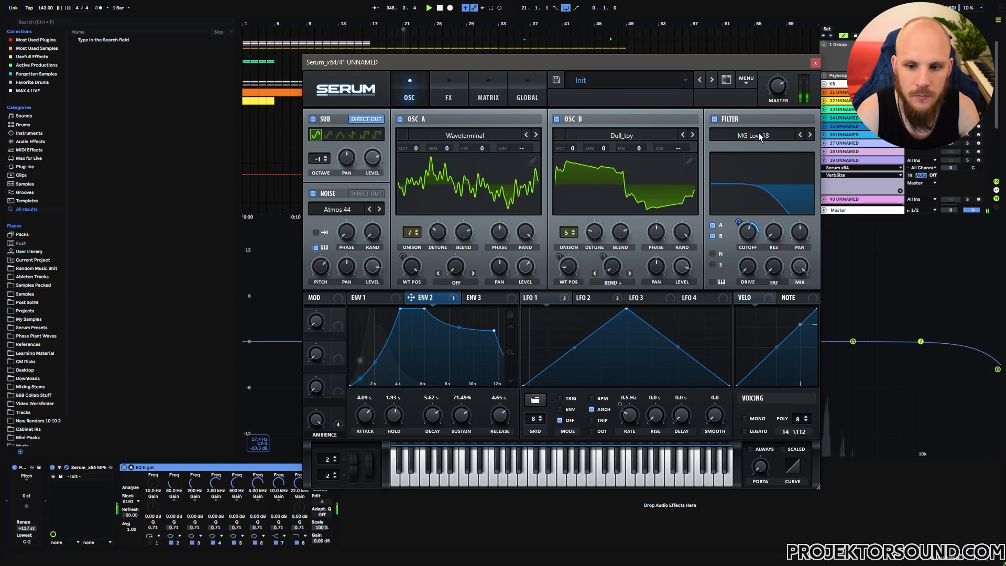
Play the pad with the computer keyboard shifted down to C1–D2 and inspect its spectrum in EQ Eight
left_click(815, 63)
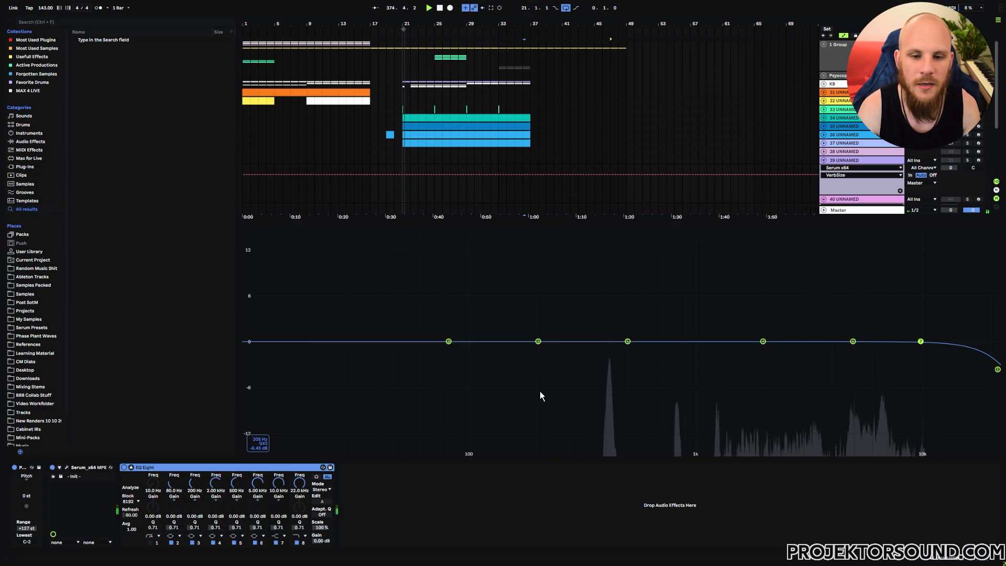
key("z")
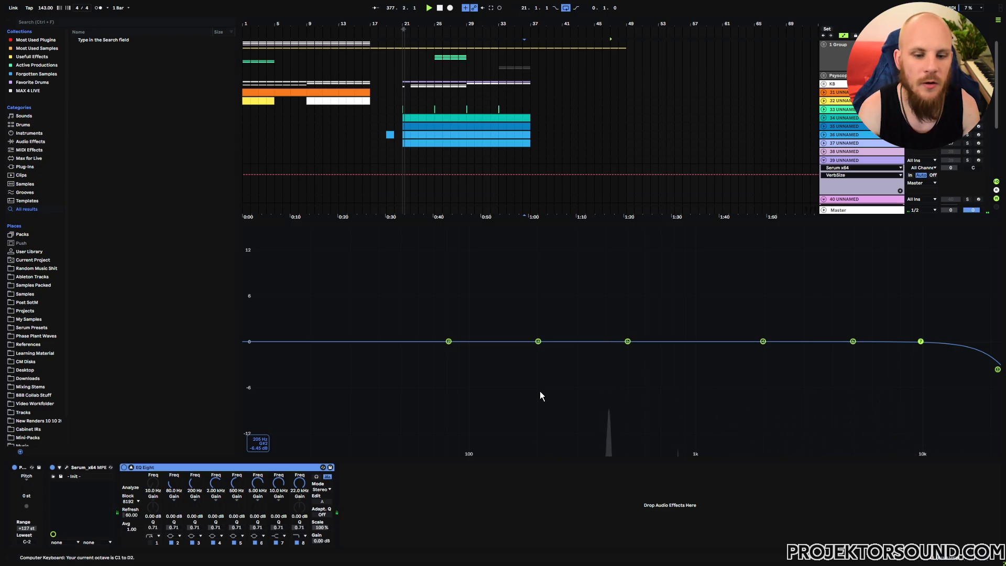
key("y")
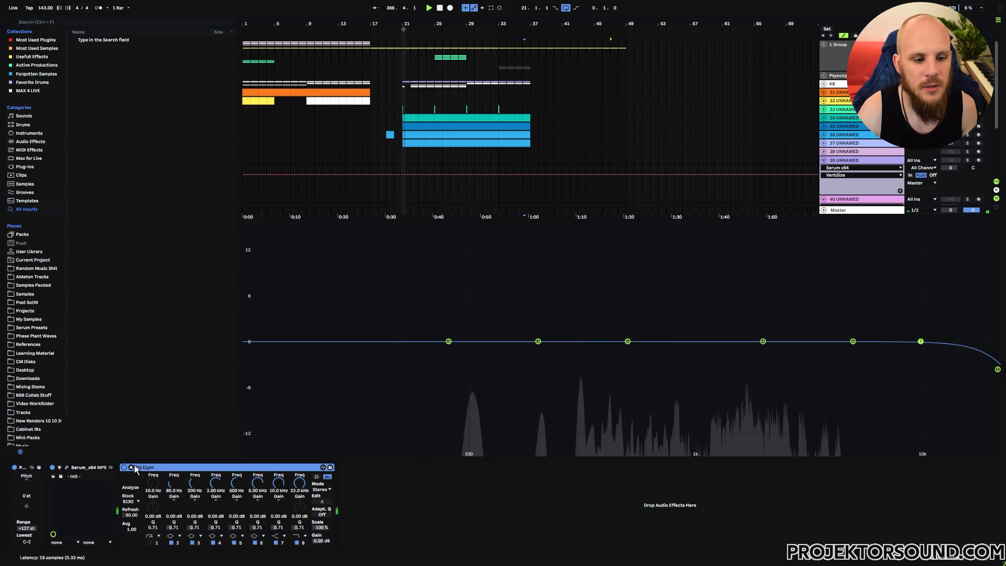
left_click(68, 467)
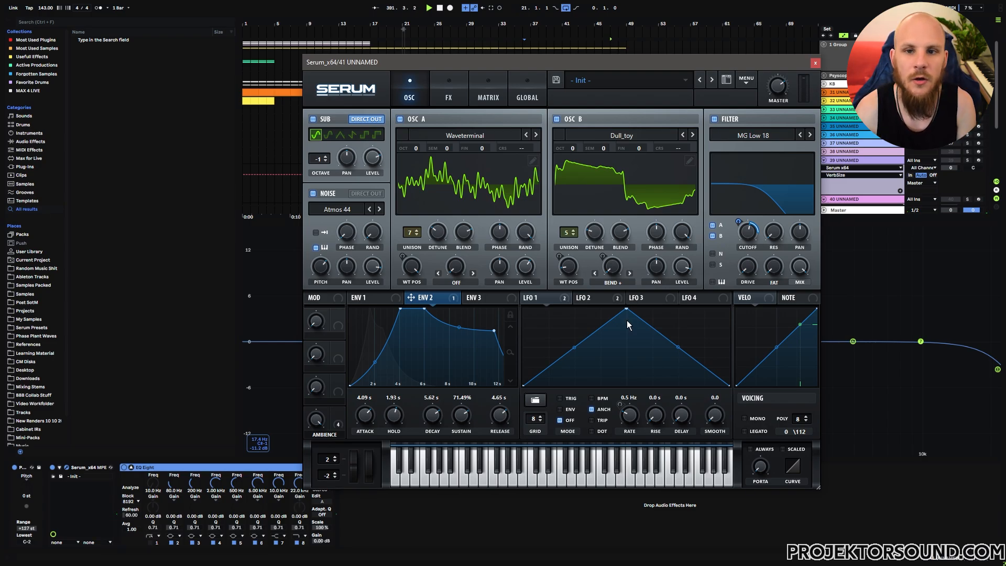
left_click(815, 62)
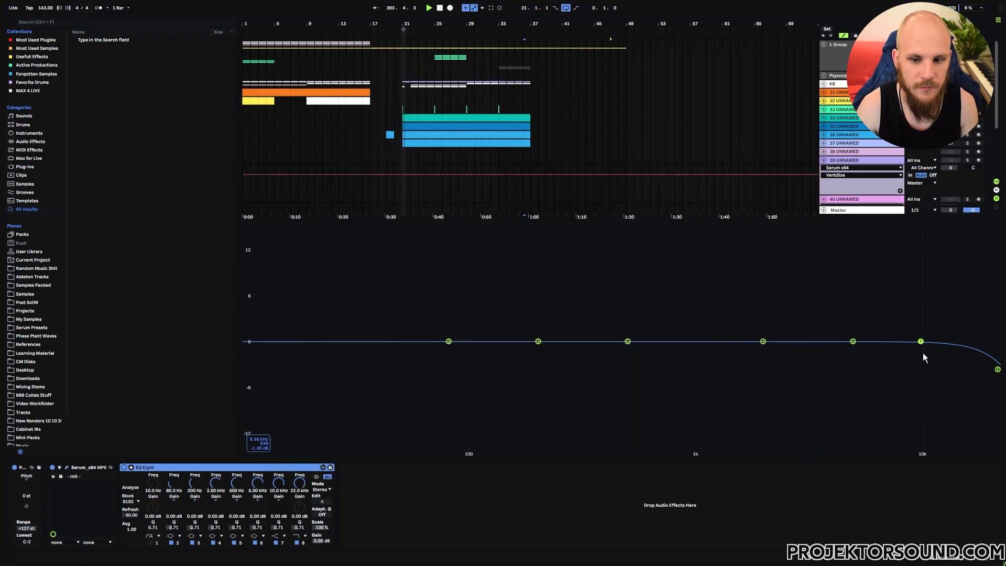
Collapse the enlarged EQ Eight display and leave the finished pad's Serum window closed
left_click(131, 468)
left_click(68, 468)
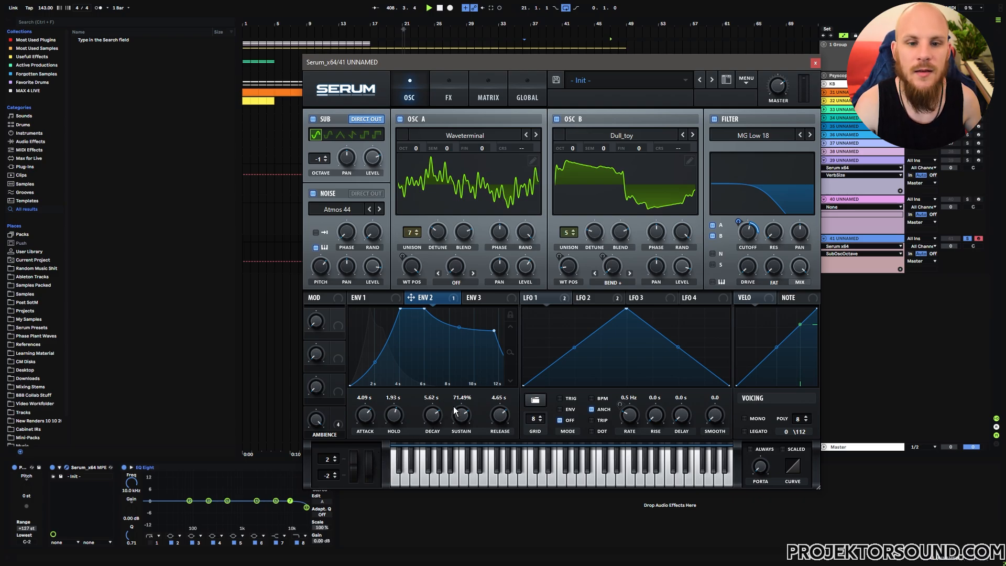
left_click(815, 62)
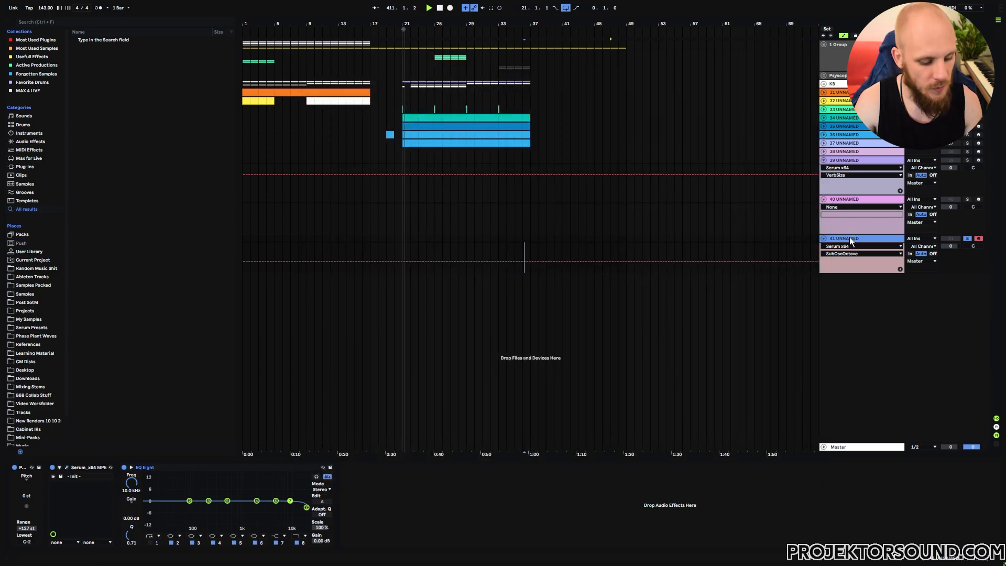
Insert a new MIDI track below the pad's track and load Serum on it
key("ctrl+shift+t")
right_click(502, 292)
right_click(501, 292)
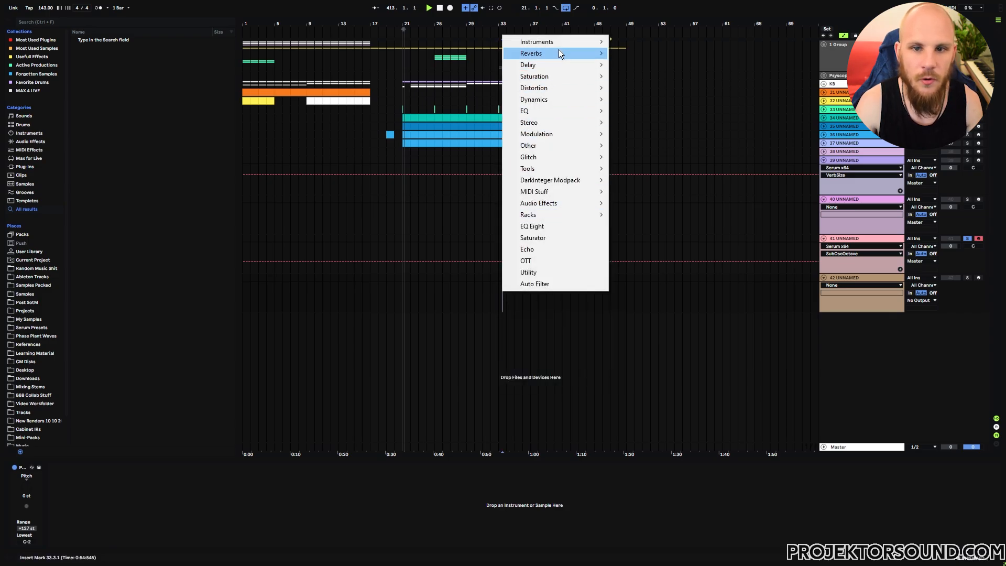
mouse_move(560, 42)
left_click(648, 42)
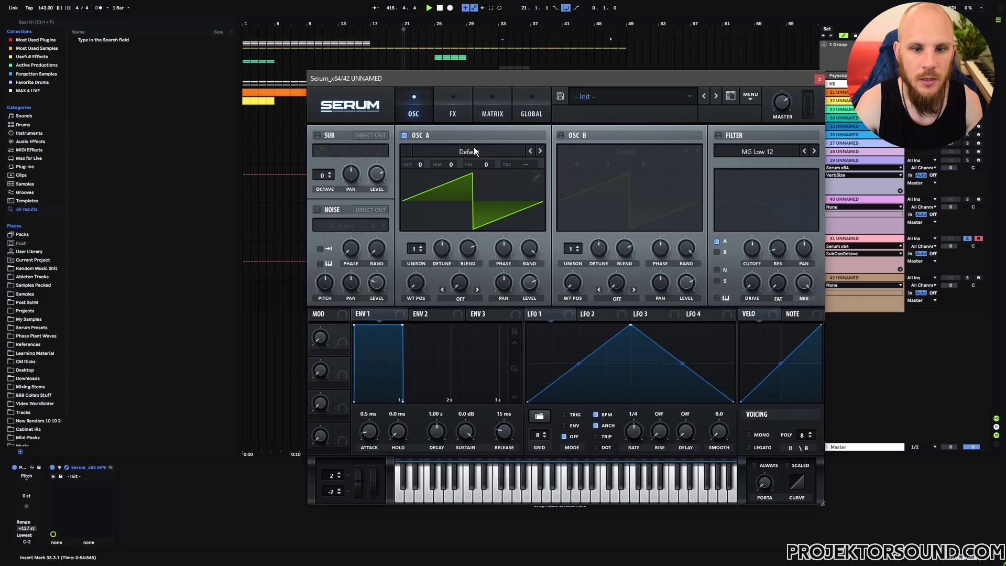
Load the Reesey Mess 3 [SL] wavetable from PsyTables V4 into oscillator A, keeping the wavetable position at 1
left_click(468, 152)
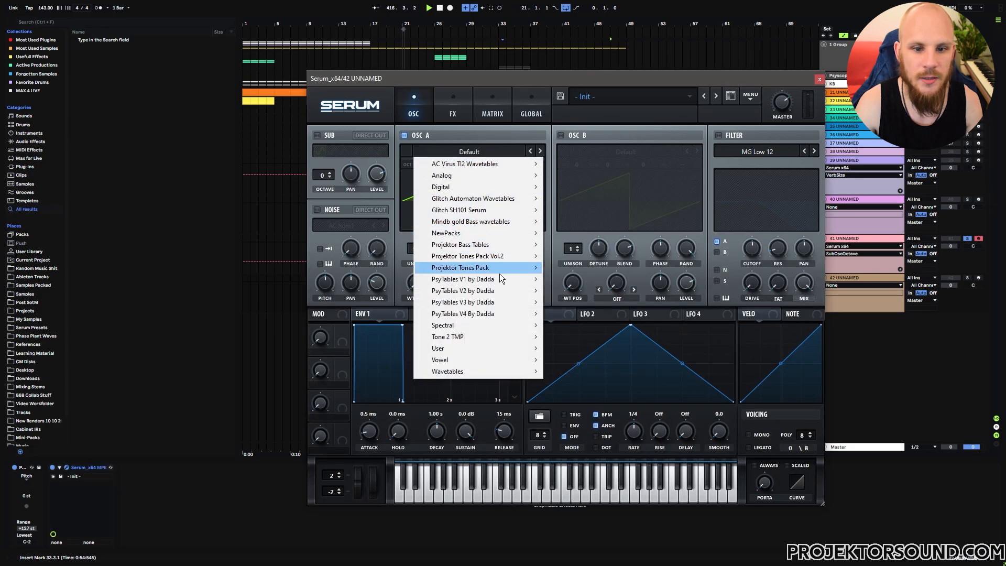
mouse_move(468, 192)
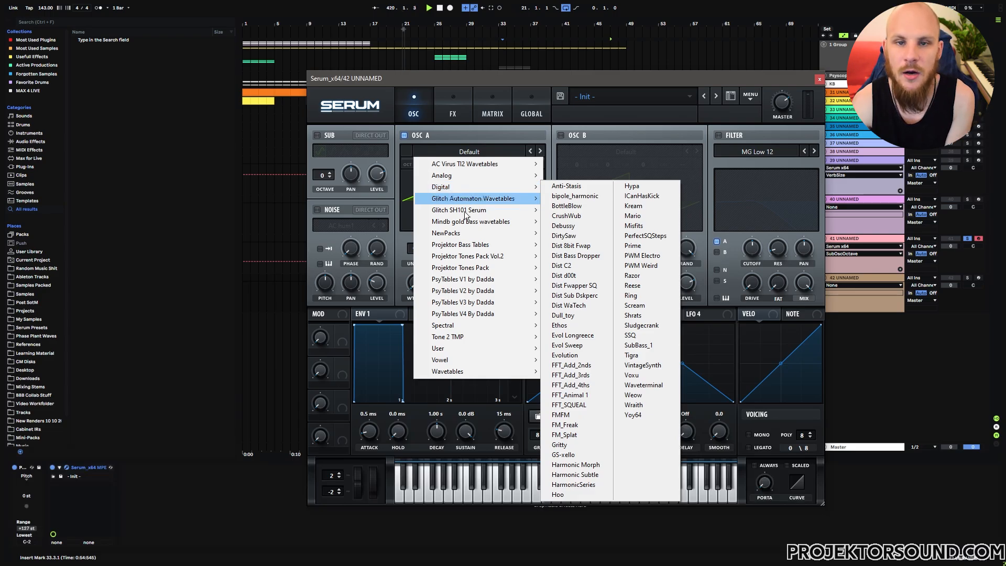
mouse_move(457, 325)
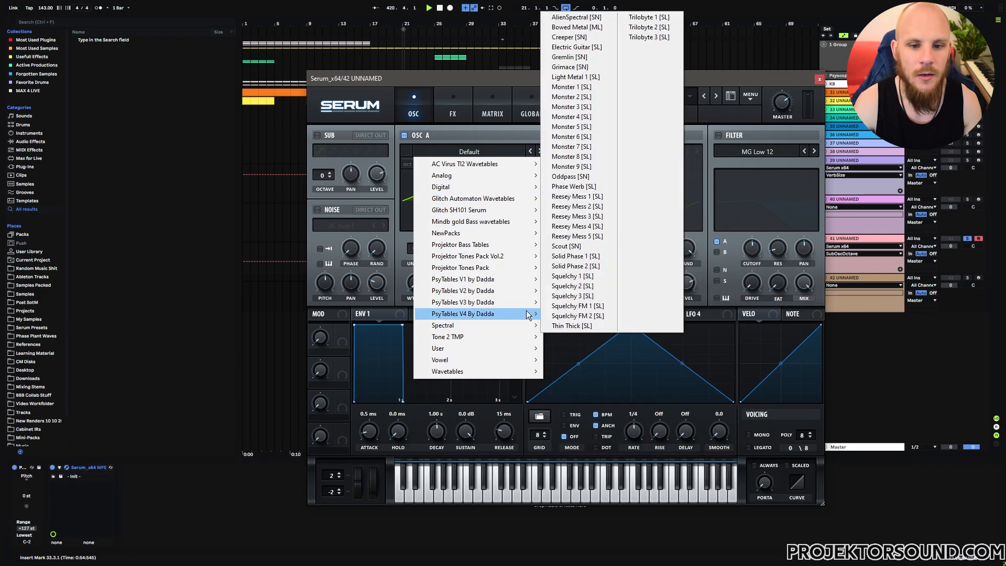
left_click(589, 217)
left_click_drag(419, 288, 413, 313)
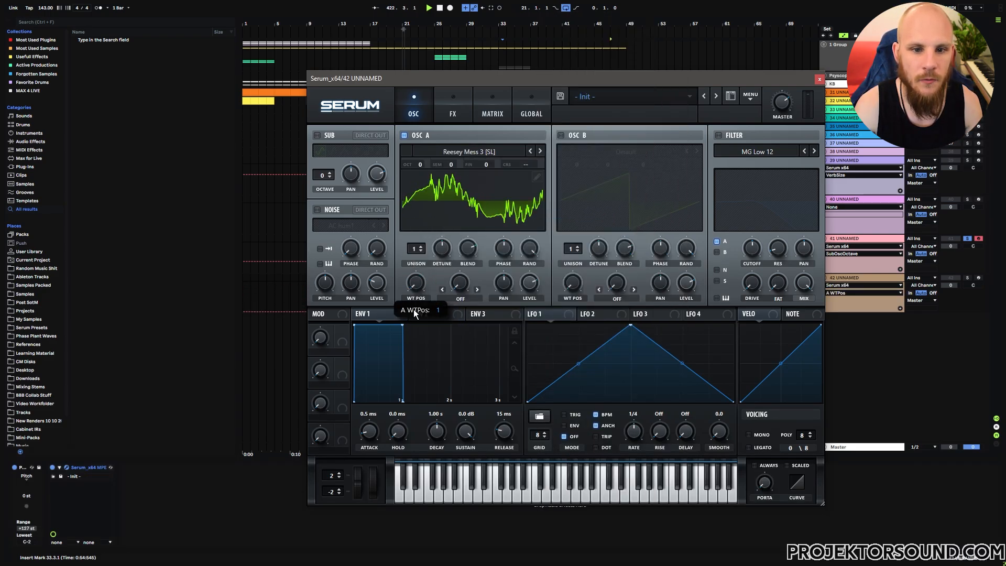
Solo and arm the new Serum track and audition Reesey Mess 3 across its wavetable positions
left_click(977, 278)
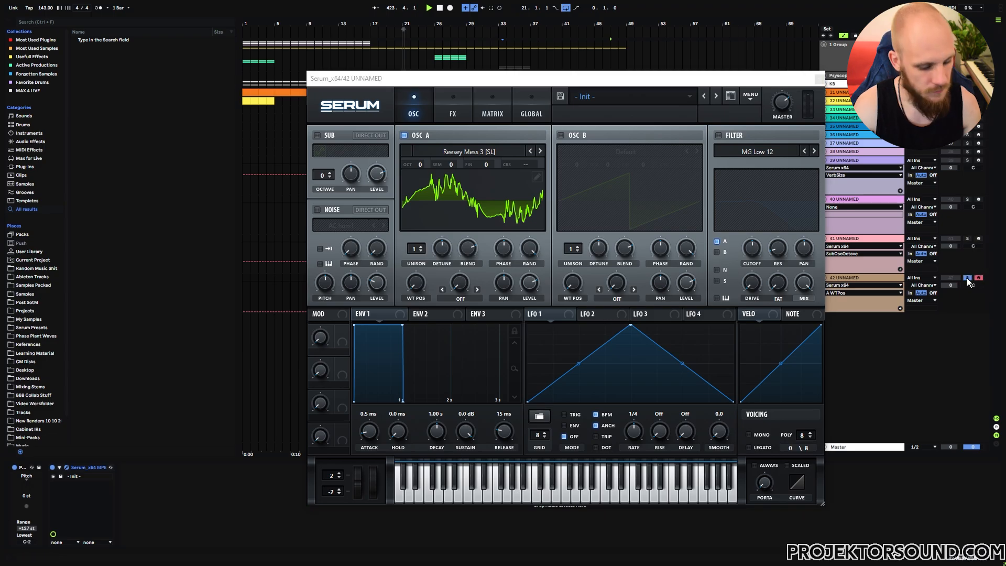
left_click_drag(417, 285, 429, 331)
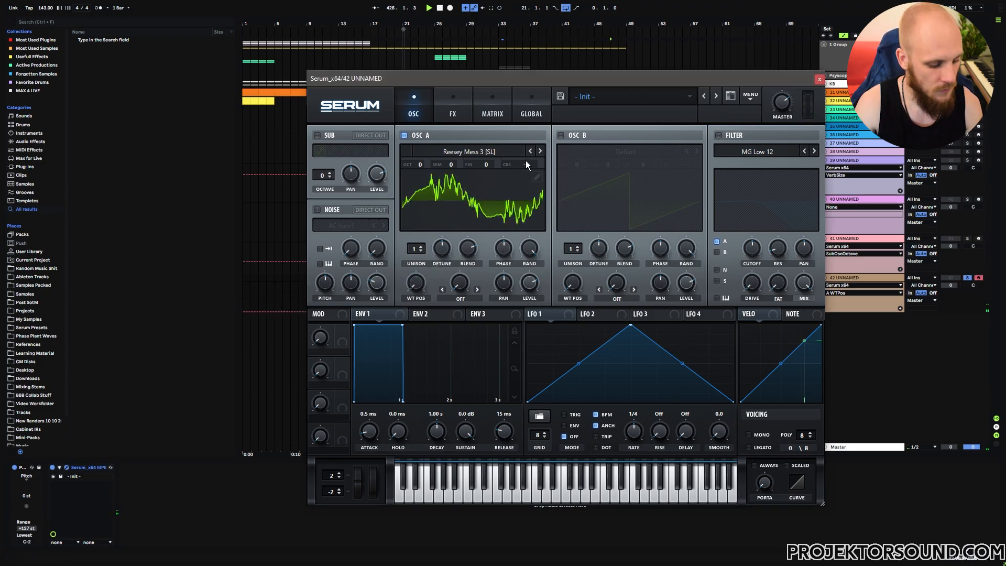
left_click_drag(428, 287, 428, 319)
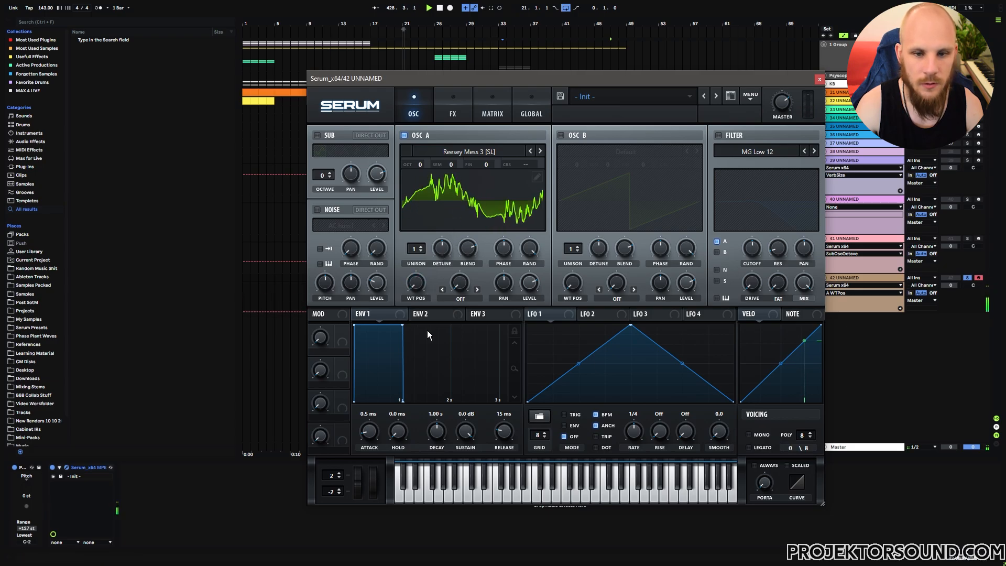
Audition Reesey Mess 4, Reesey Mess 5 and the following wavetable across their positions, and load Solid Phase 1 [SL] in oscillator A
left_click(540, 151)
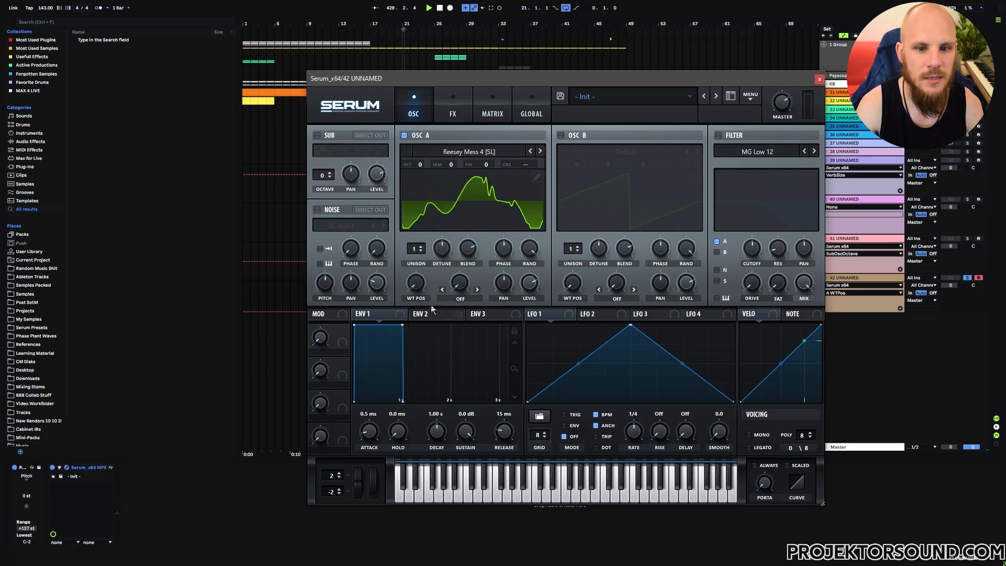
left_click_drag(418, 289, 419, 317)
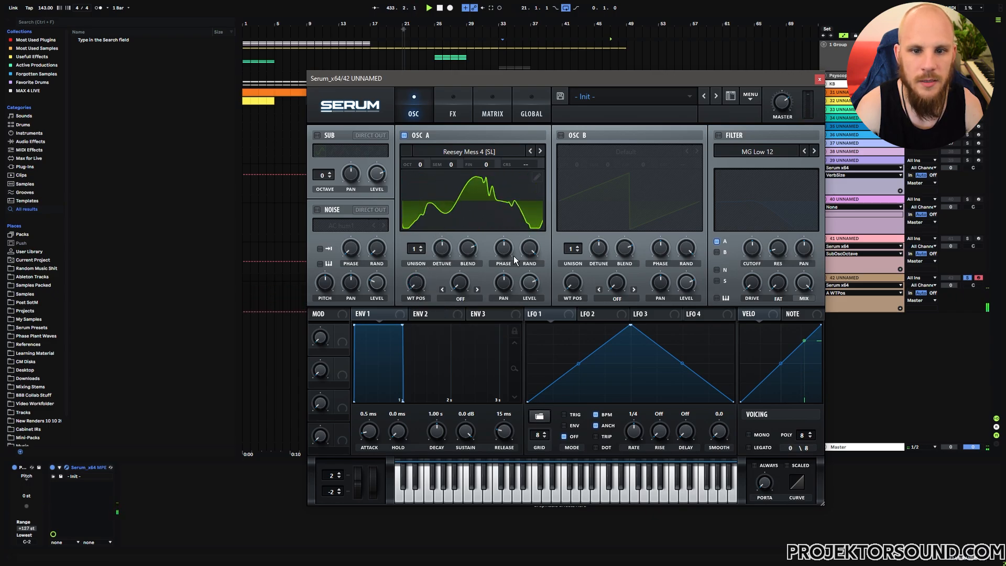
left_click(540, 151)
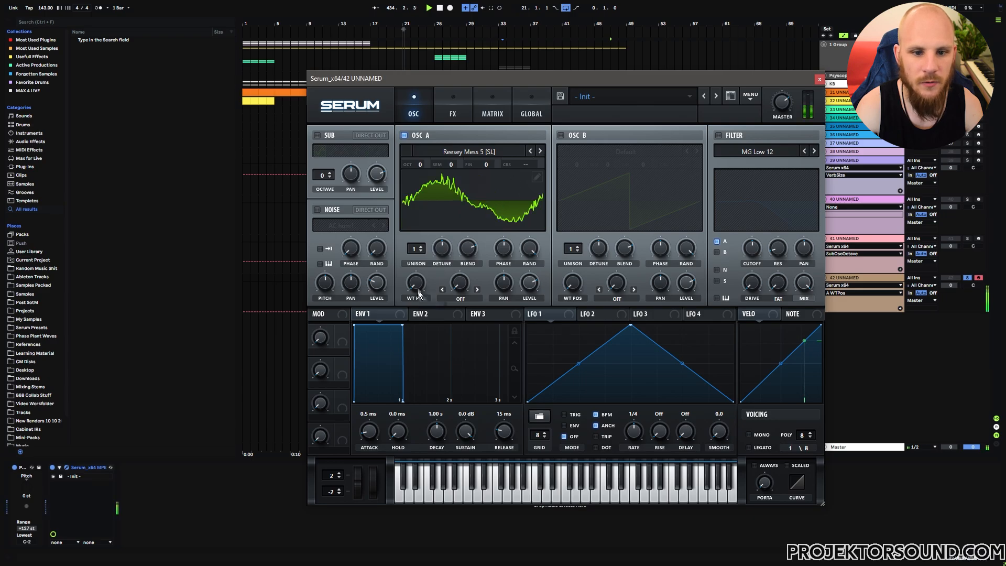
left_click_drag(419, 293, 420, 255)
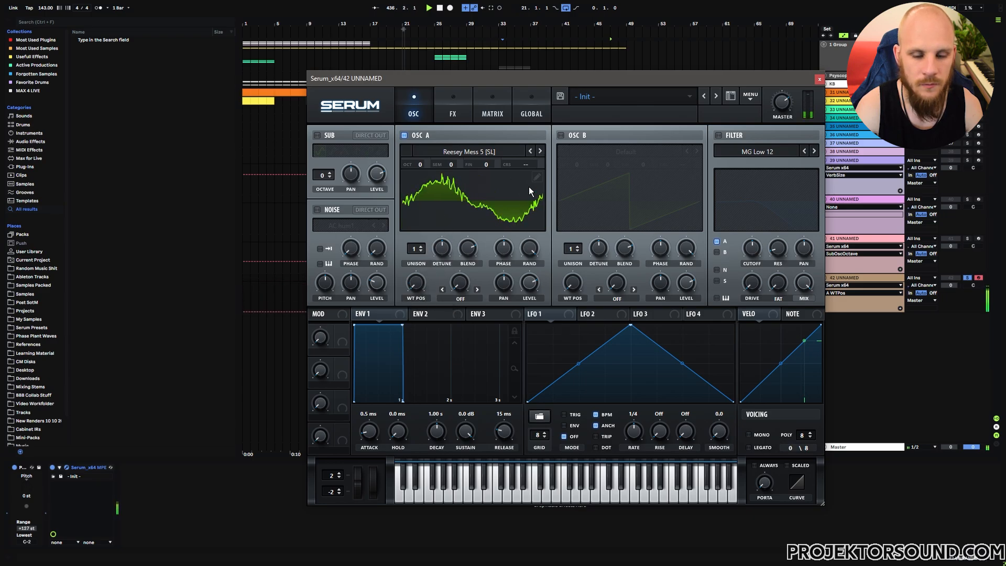
left_click(540, 151)
left_click_drag(416, 283, 422, 316)
left_click(540, 150)
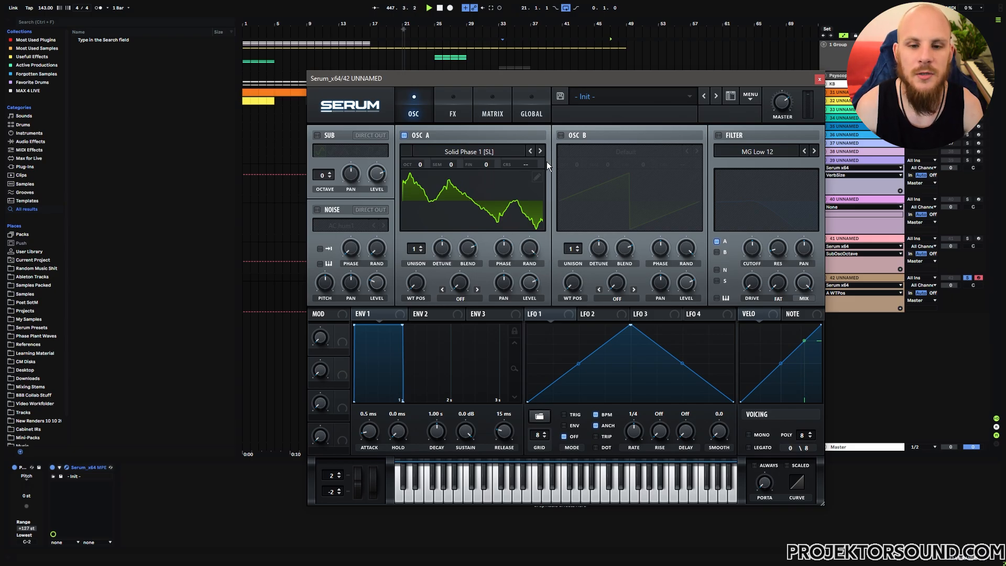
Enable oscillator B, load the Trilobyte 2 [SL] wavetable into it and keep its wavetable position at 1
left_click(453, 108)
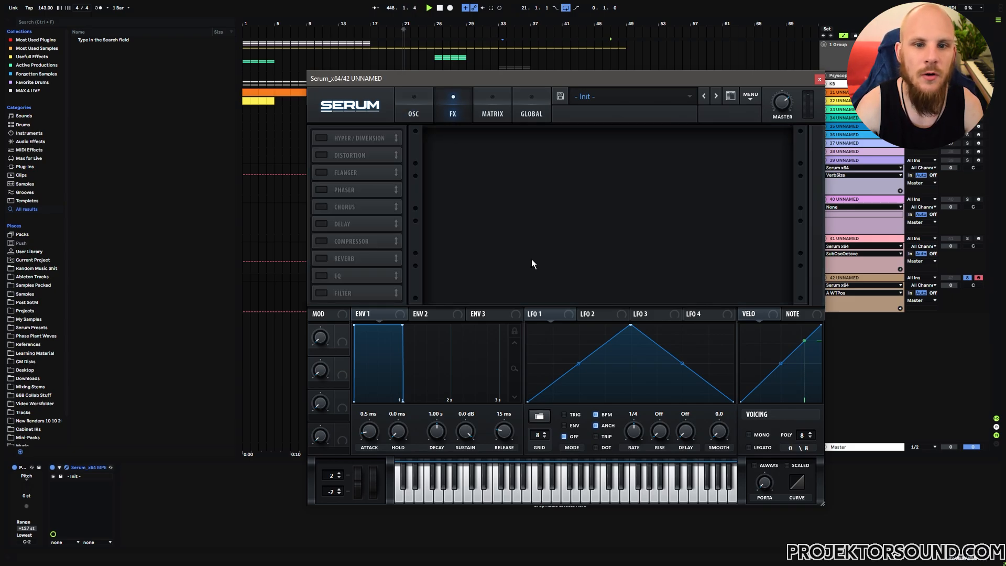
left_click(416, 118)
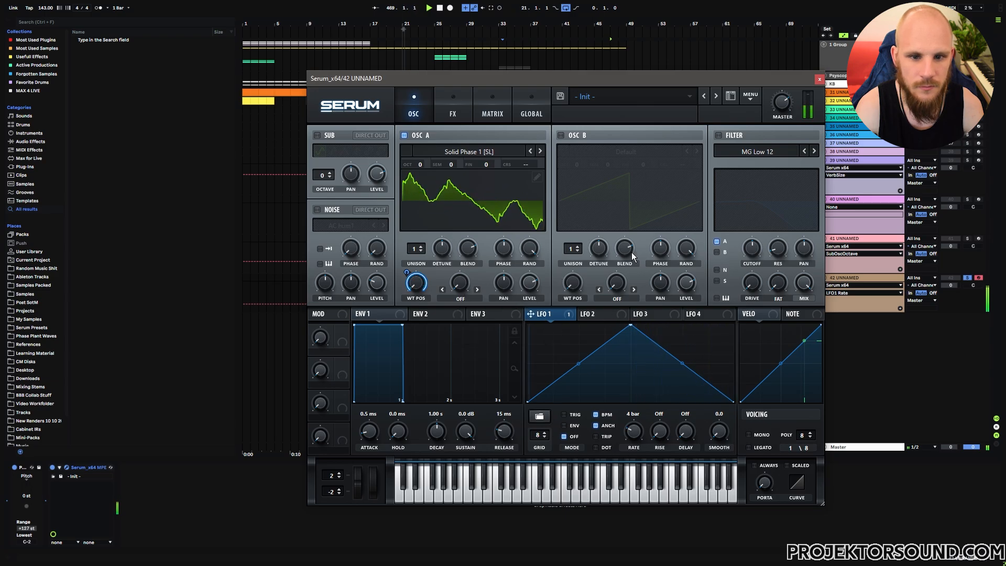
left_click(561, 135)
left_click(637, 152)
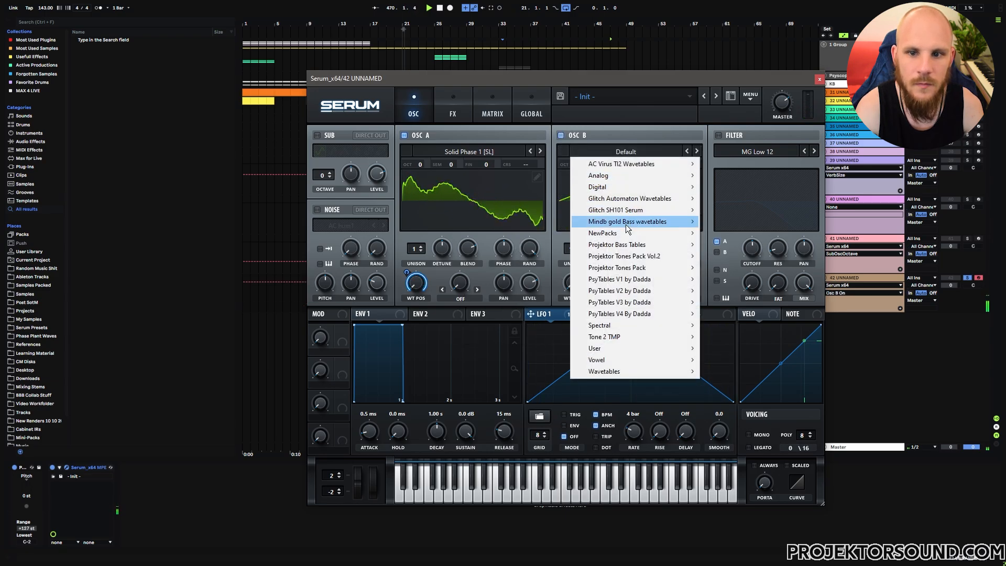
mouse_move(639, 322)
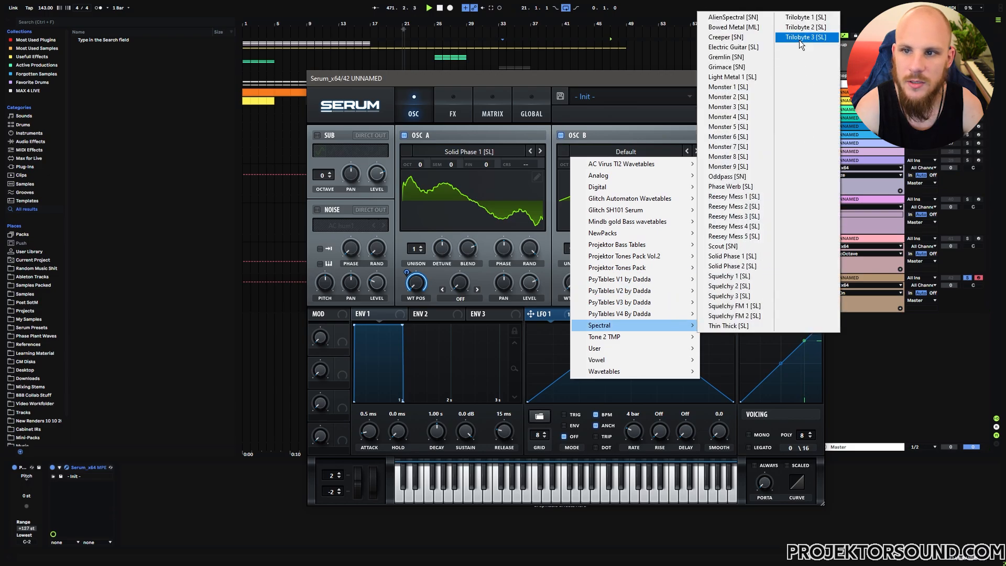
left_click(804, 27)
mouse_move(576, 286)
left_mouse_down()
mouse_move(601, 204)
mouse_move(579, 288)
left_mouse_up()
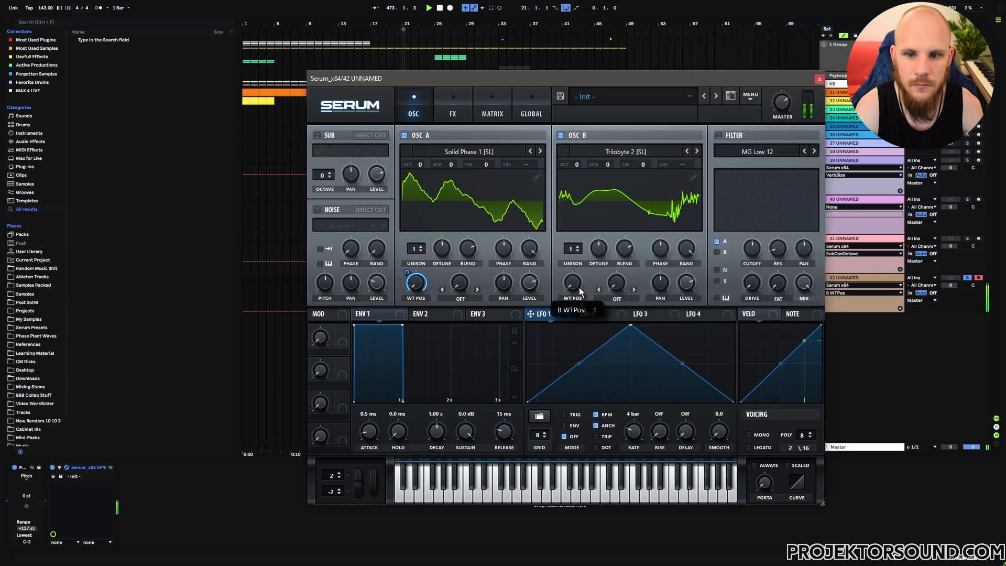
Unsync LFO 1 and LFO 2 from tempo at 0.6 Hz each, and modulate oscillator B's wavetable position with a sine-shaped LFO 2
left_click(596, 414)
left_click(594, 314)
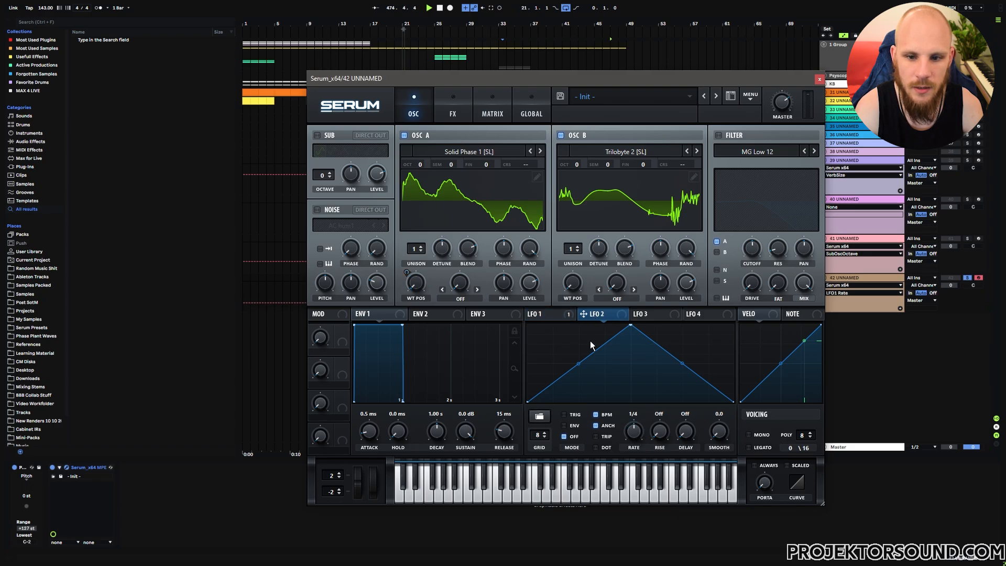
left_click_drag(633, 433, 630, 442)
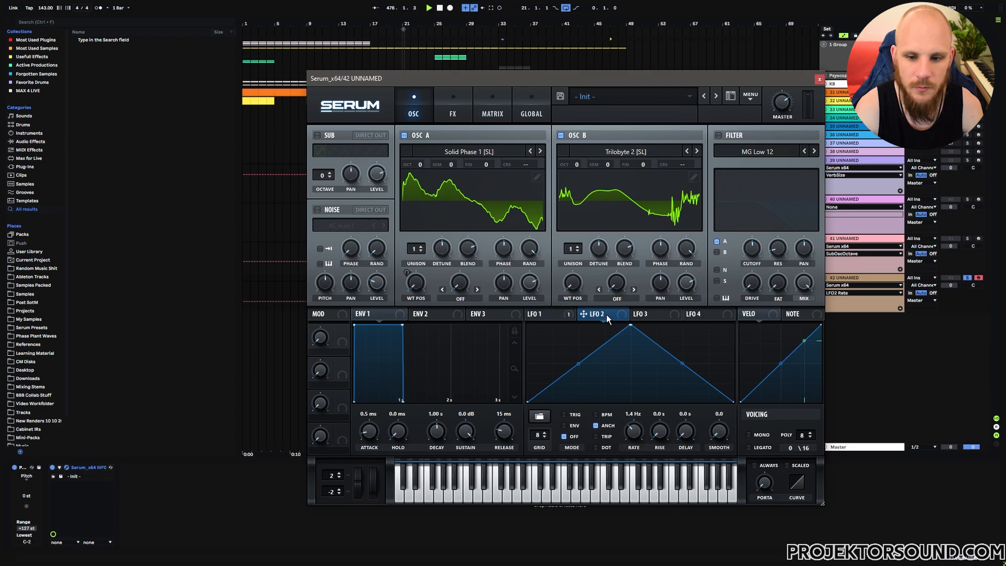
left_click_drag(572, 283, 573, 283)
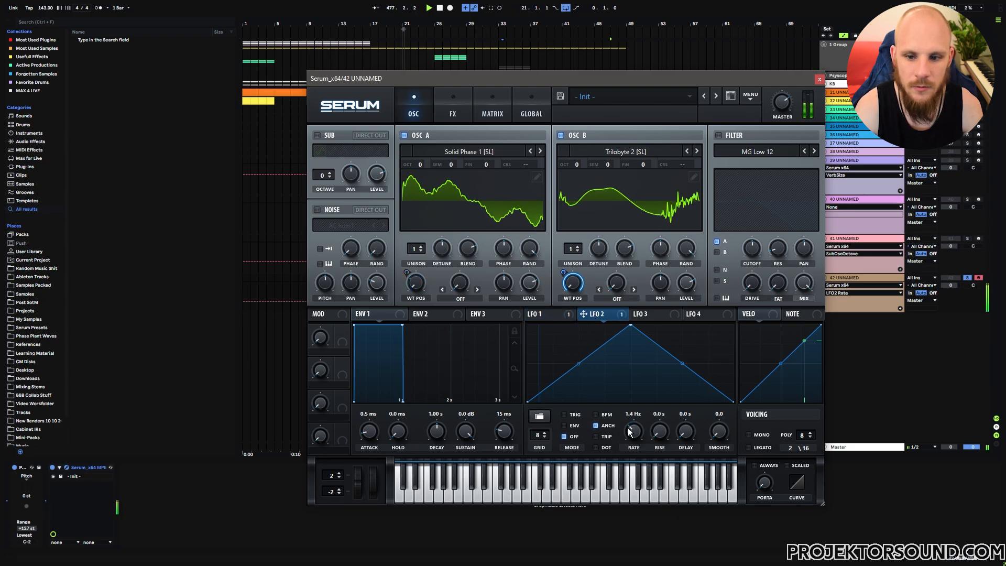
left_click_drag(632, 431, 630, 433)
left_click(539, 416)
left_click(765, 510)
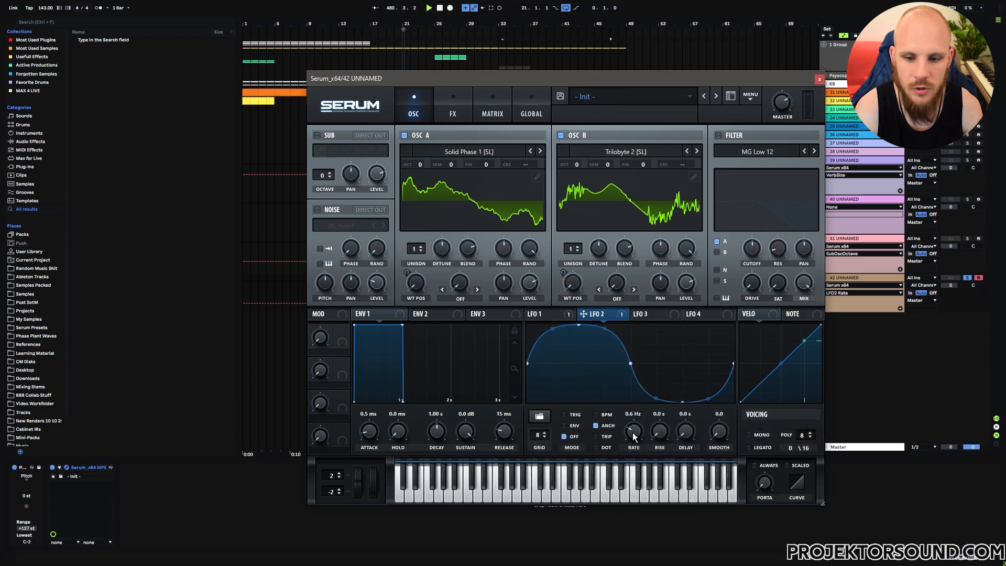
left_click(541, 313)
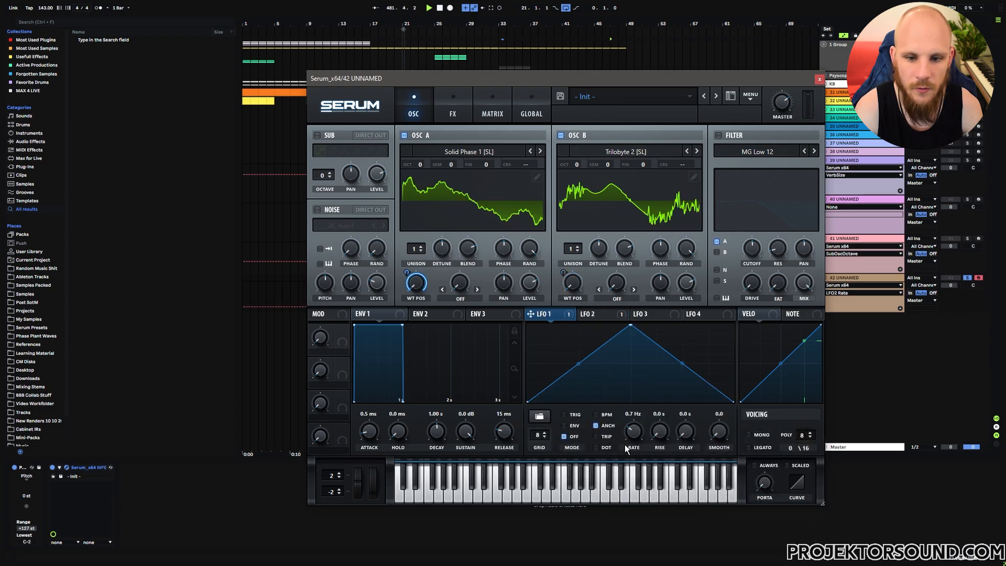
left_click_drag(632, 432, 634, 433)
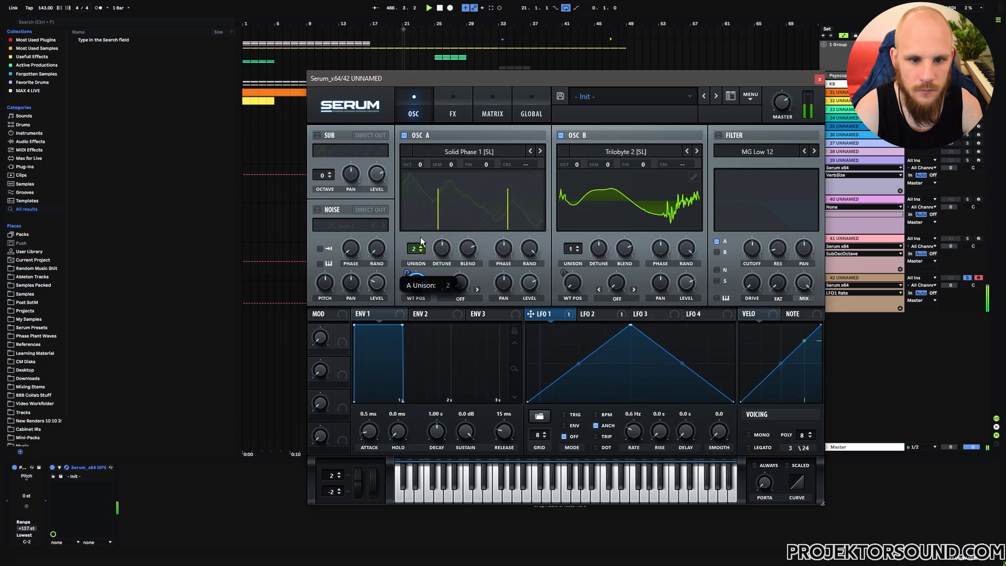
Set the unison to 7 voices on oscillator A and 6 voices on oscillator B, adjusting the detune of both
left_click_drag(414, 248, 426, 211)
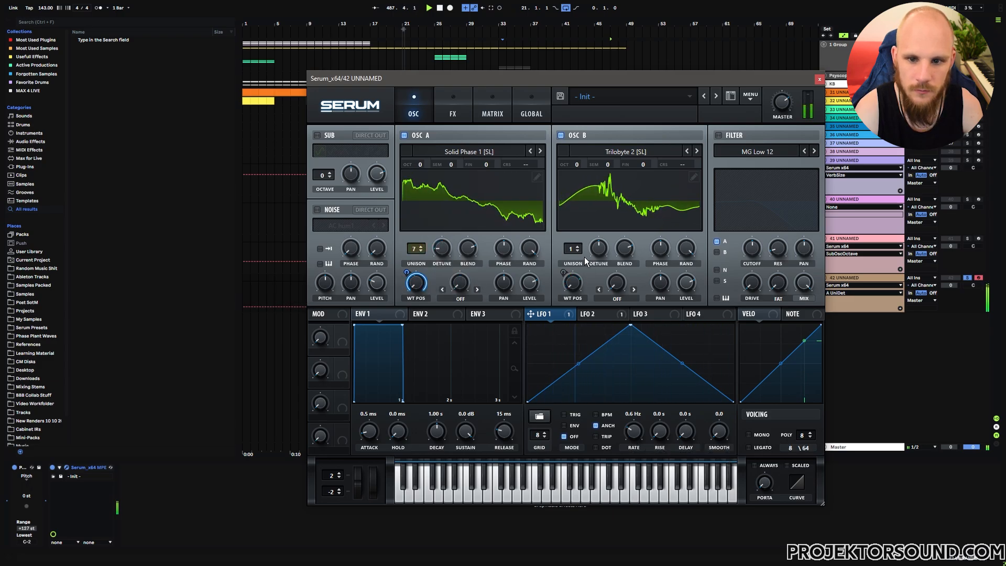
left_click_drag(572, 248, 574, 218)
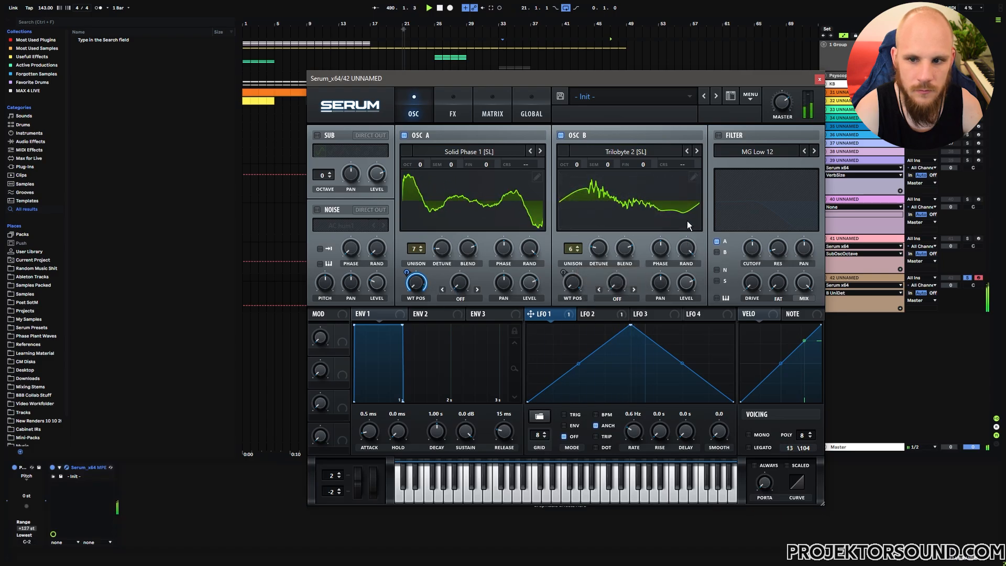
Enable the MG Low 12 filter for both oscillators, adjust cutoff and drive, and modulate the cutoff with LFO 1 and LFO 2
left_click(717, 135)
left_click(716, 252)
left_click_drag(752, 249, 765, 230)
left_click_drag(752, 284, 753, 250)
left_click_drag(742, 239, 740, 257)
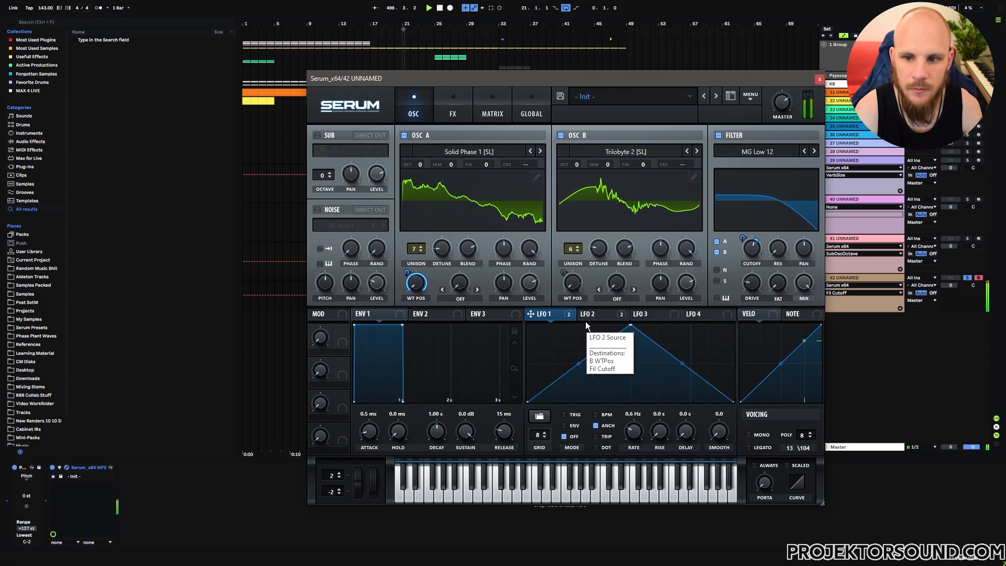
Shape envelope 2 with 2.01 s attack, 3.81 s decay, 61.40% sustain and 3.22 s release, and modulate the filter cutoff by 17
left_click(422, 315)
left_click_drag(370, 428, 460, 470)
left_click_drag(436, 432, 453, 320)
left_click_drag(722, 281, 752, 247)
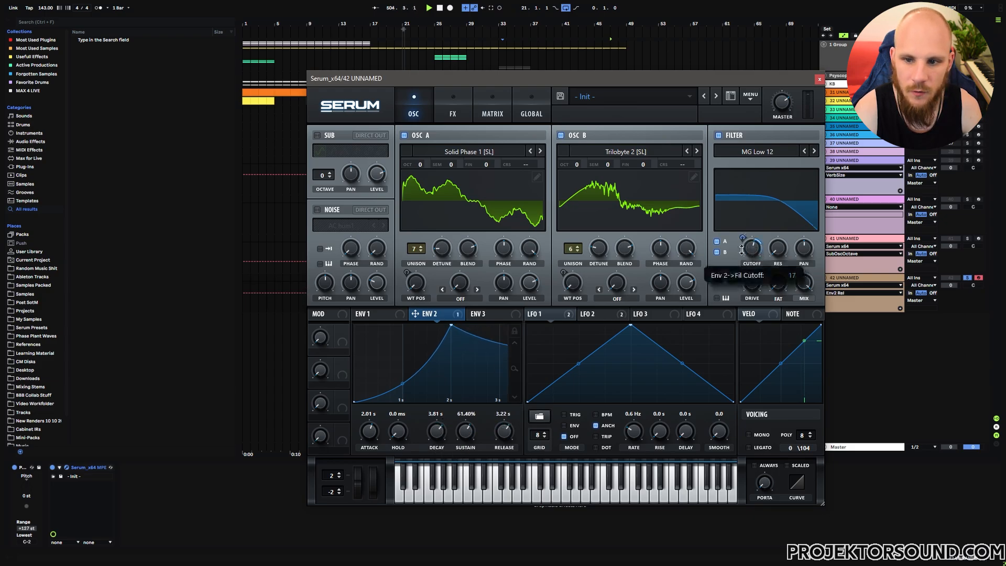
Shape envelope 1 with 2.90 s attack, 4.80 s decay, -3.4 dB sustain and 3.22 s release
left_click(395, 314)
left_click_drag(369, 430, 414, 368)
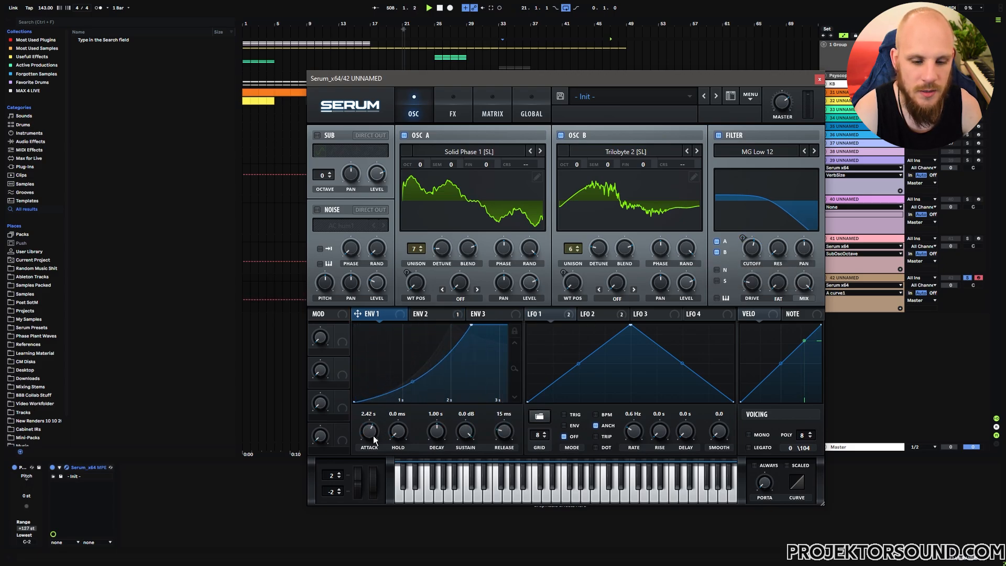
left_click_drag(374, 439, 370, 435)
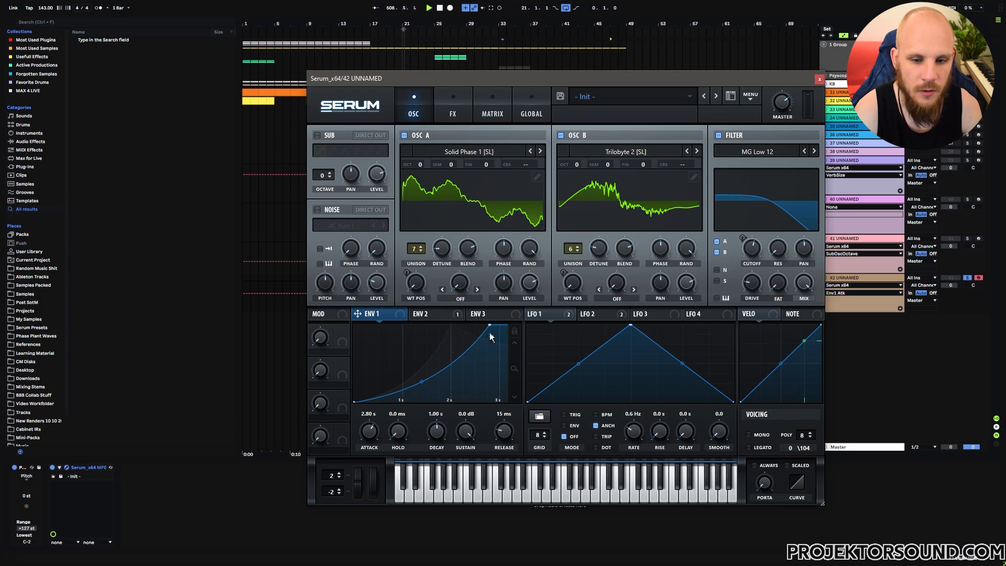
left_click_drag(358, 433, 359, 430)
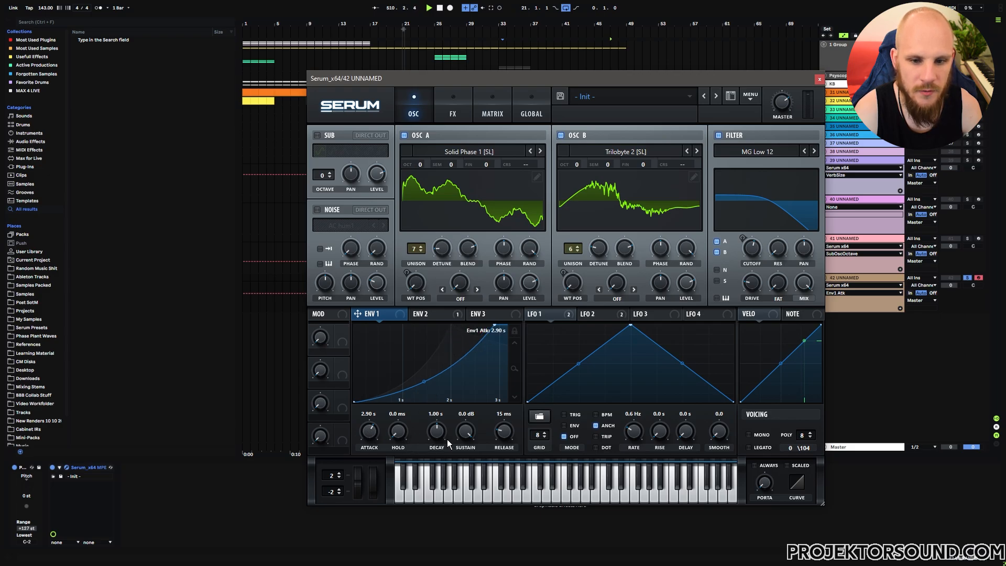
left_click_drag(463, 432, 440, 424)
mouse_move(503, 431)
left_mouse_down()
mouse_move(517, 398)
mouse_move(507, 422)
left_mouse_up()
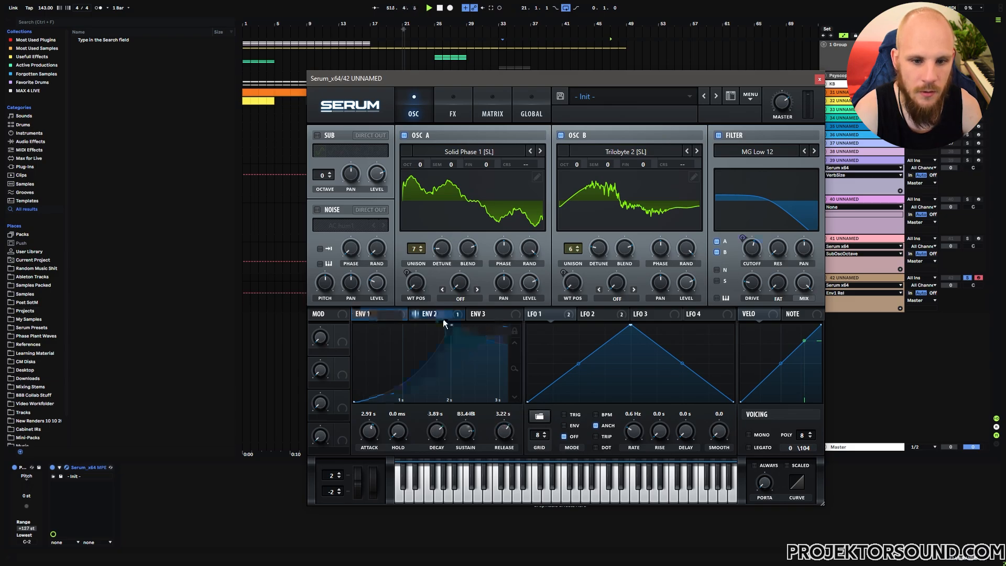
Compare the full shapes of envelope 1 and envelope 2, including their attack, decay and release stages
left_click(425, 314)
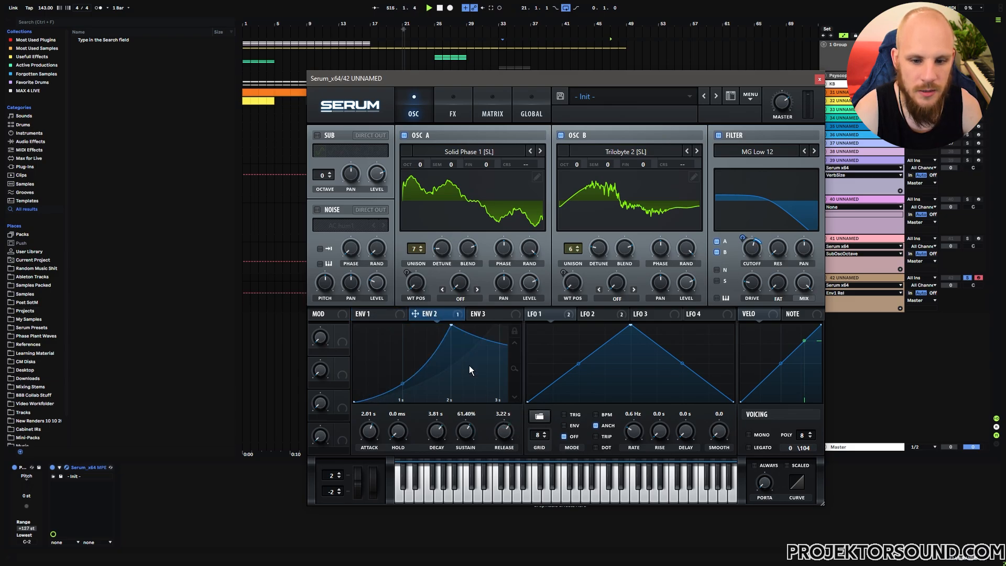
left_click(381, 313)
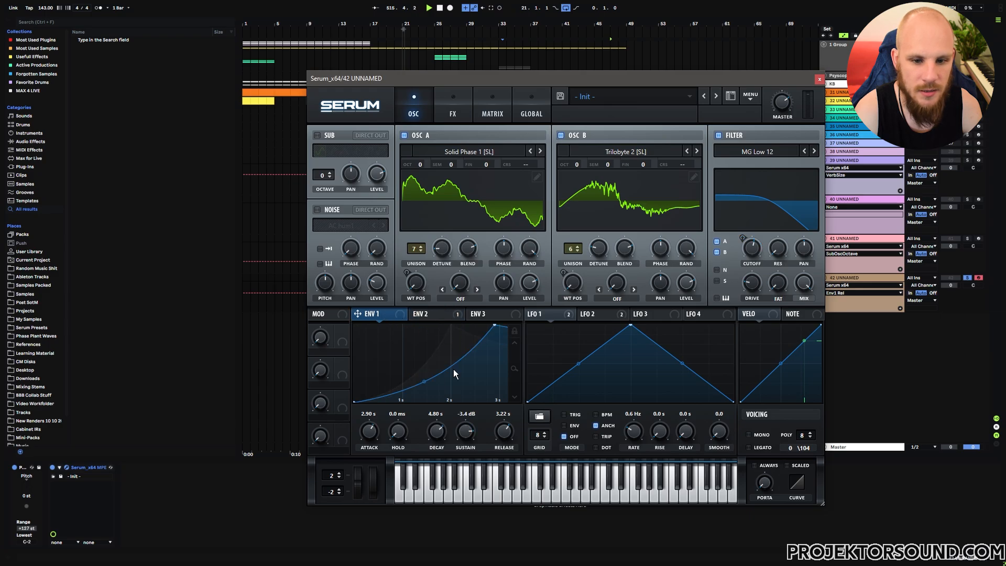
left_click(430, 313)
left_click(388, 317)
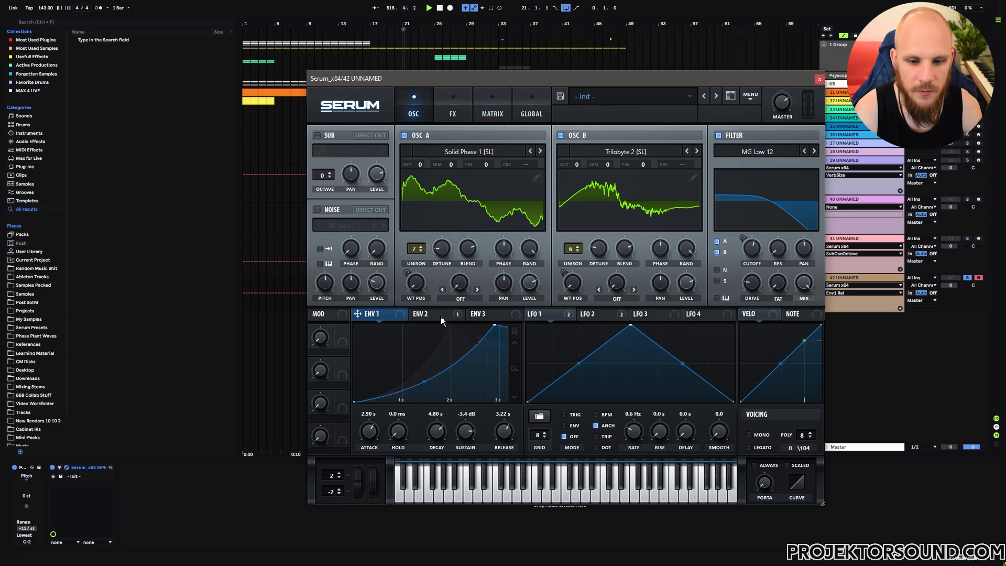
left_click(441, 316)
left_click(381, 313)
left_click(428, 313)
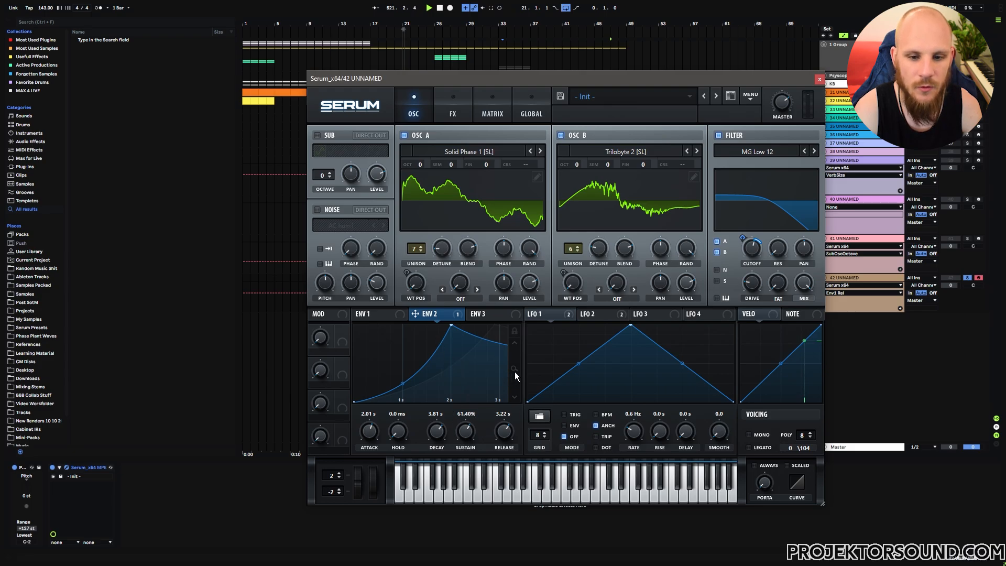
left_click_drag(514, 370, 523, 329)
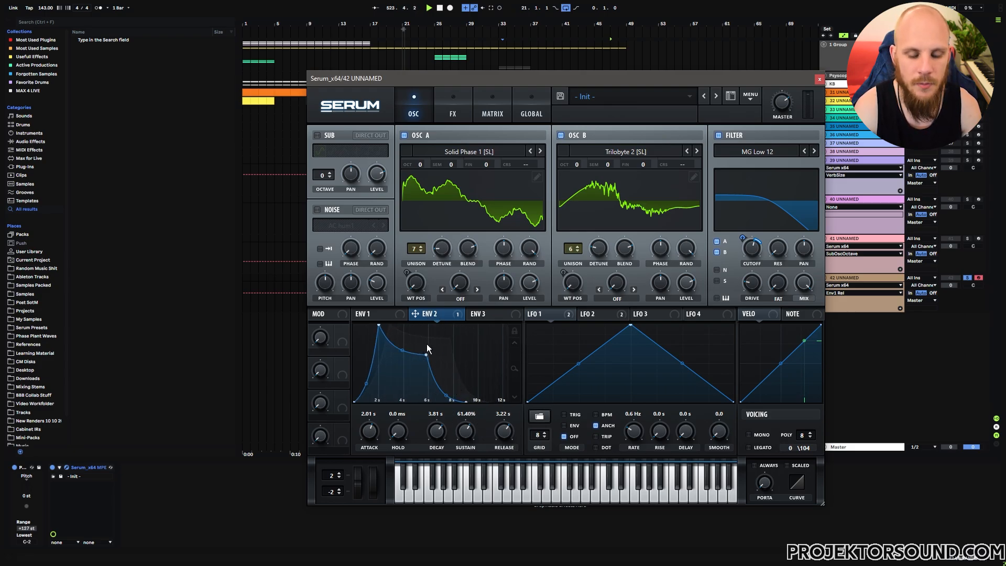
left_click(394, 316)
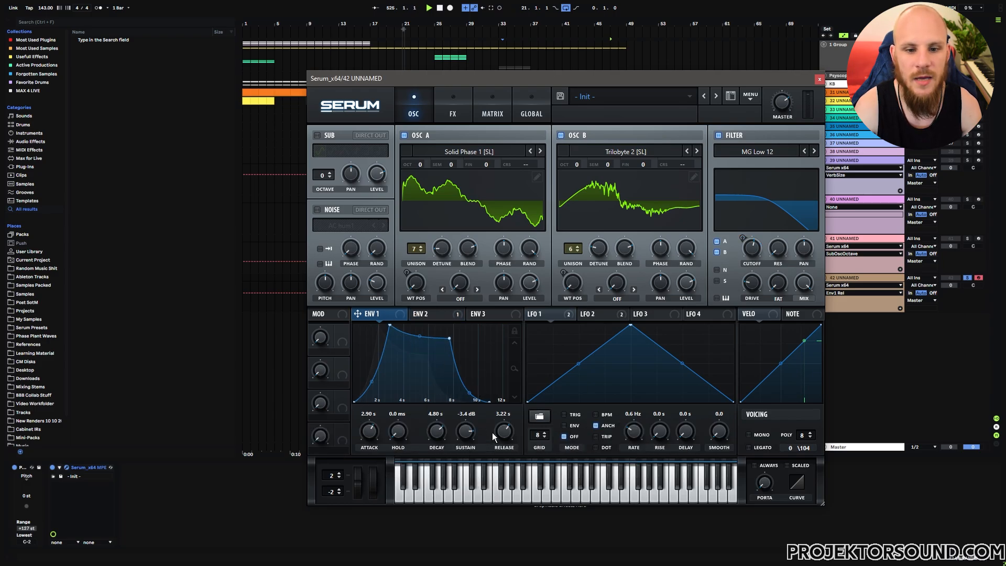
left_click(428, 314)
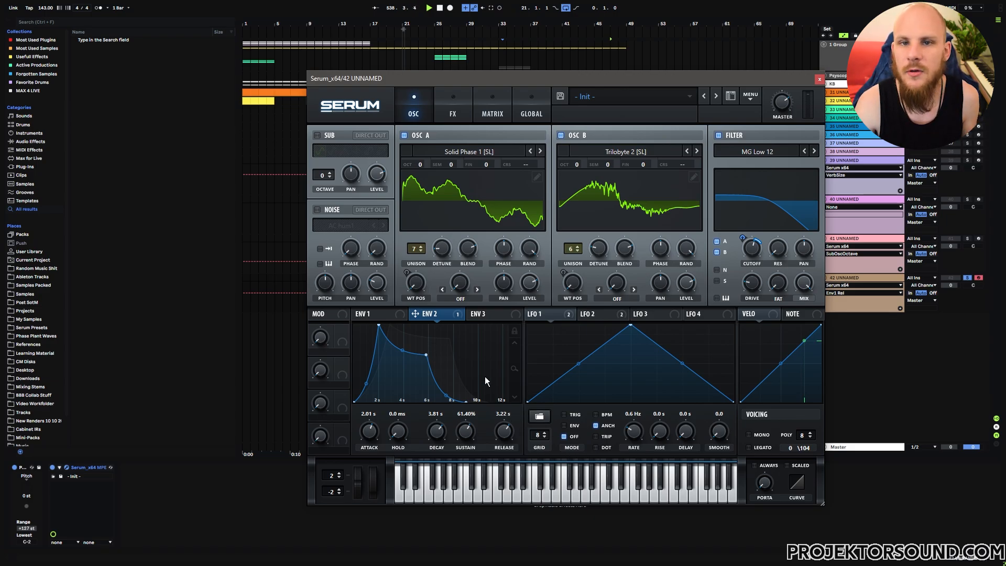
left_click(383, 315)
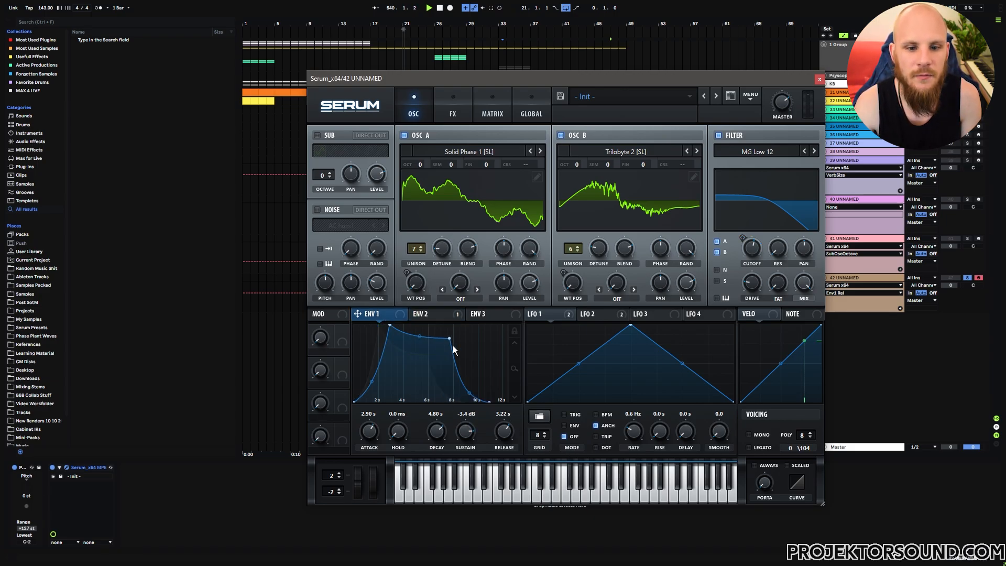
left_click(435, 316)
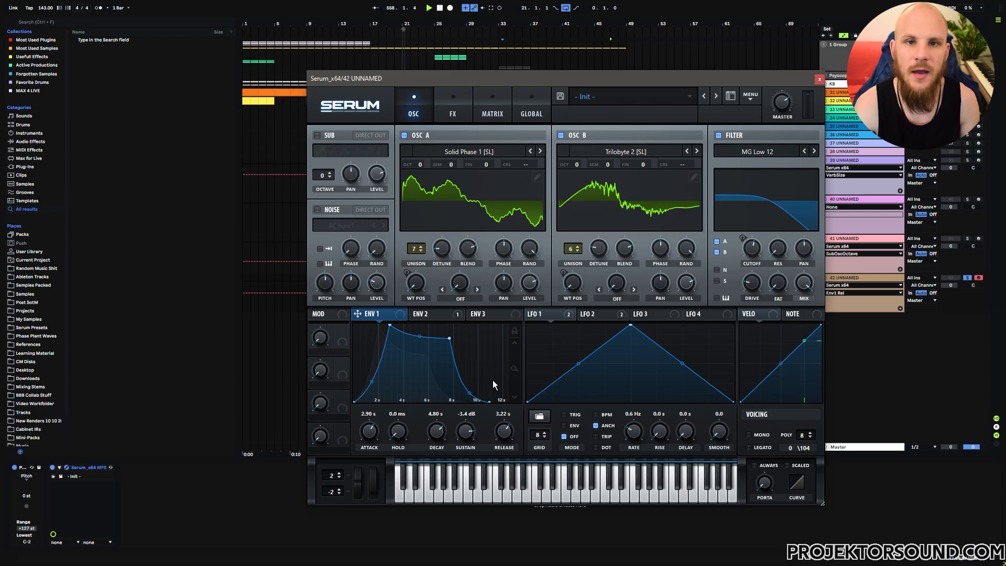
left_click(430, 314)
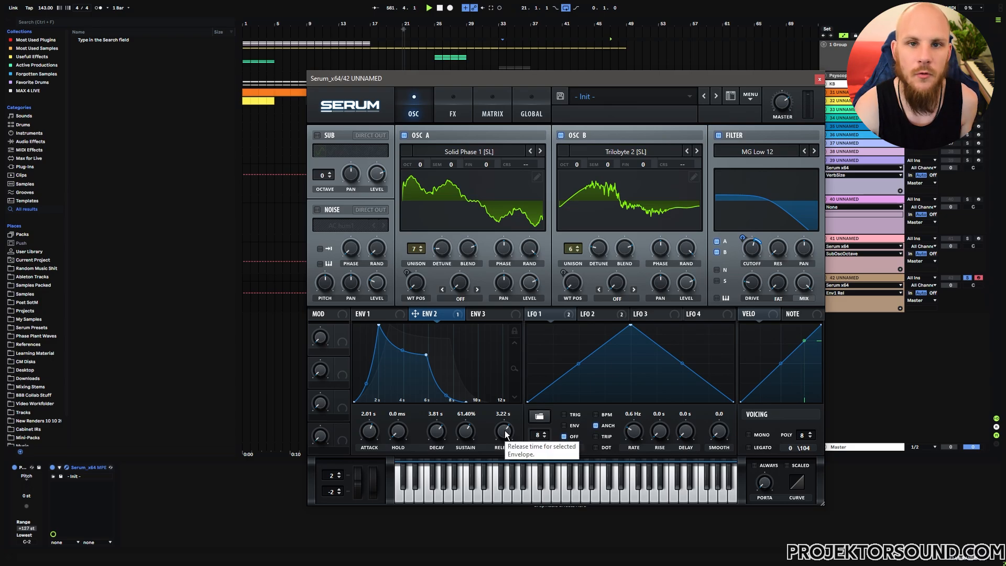
left_click(390, 315)
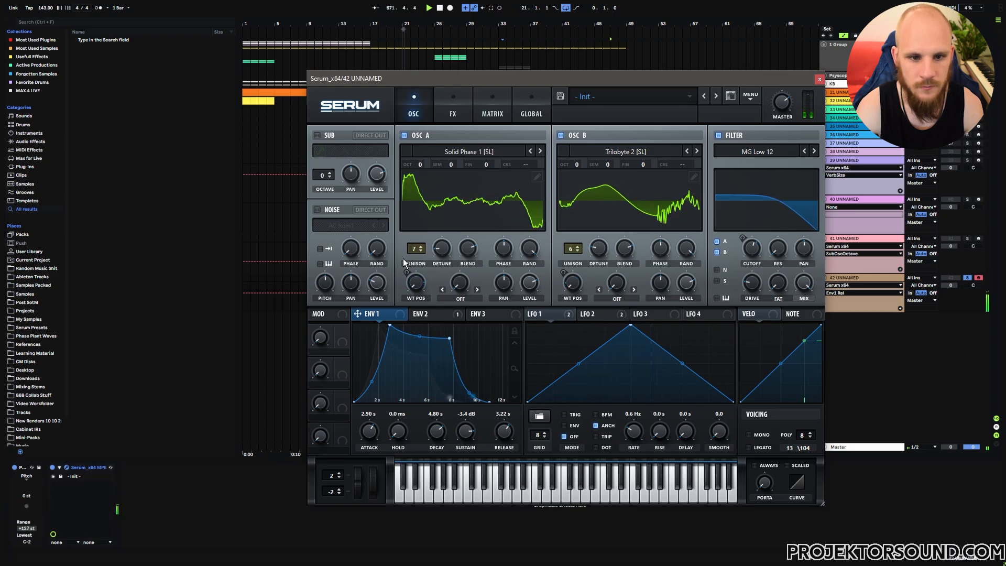
Enable the Hyper/Dimension effect, adjust the Hyper mix and set the Dimension size to 36%
left_click(454, 110)
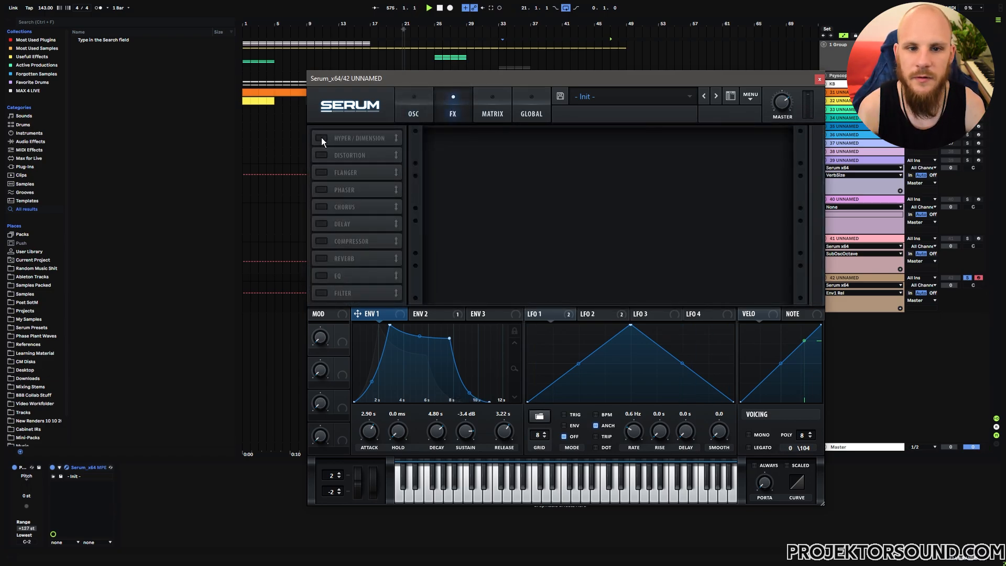
left_click(321, 138)
left_click_drag(619, 145, 623, 142)
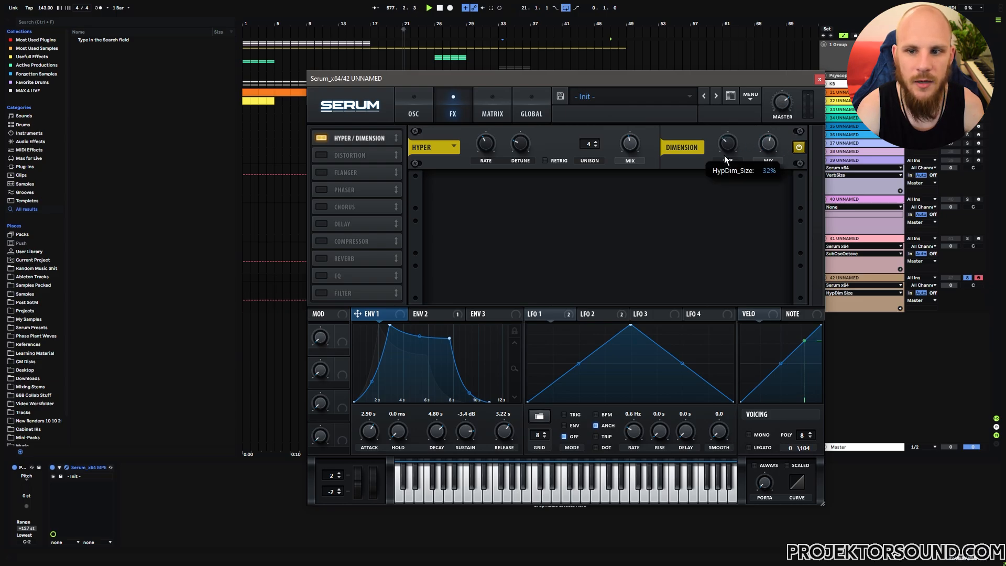
left_click_drag(727, 144, 718, 195)
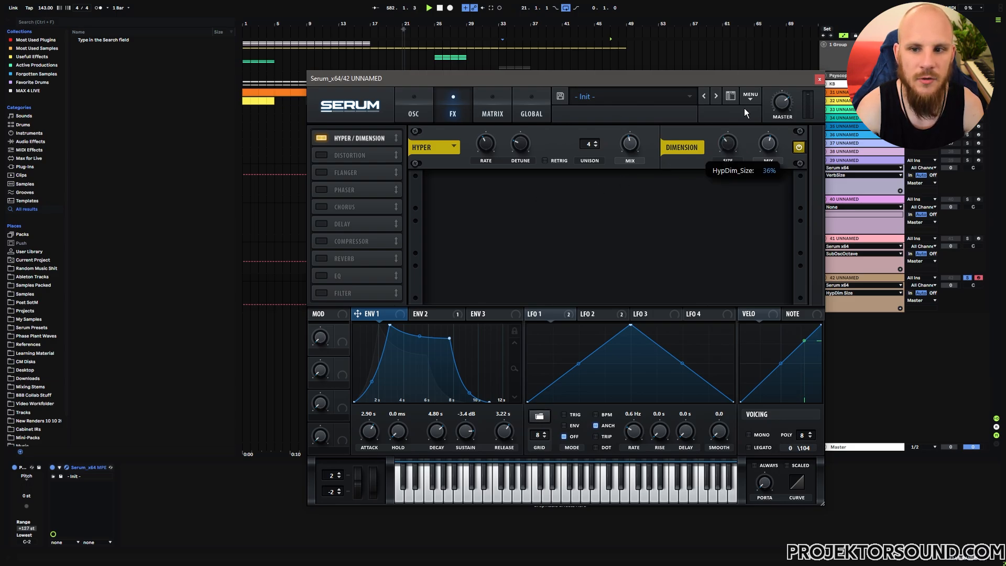
Enable the Chorus effect, raise its feedback and low-pass cutoff, and set its depth to 11.1 ms
left_click(316, 208)
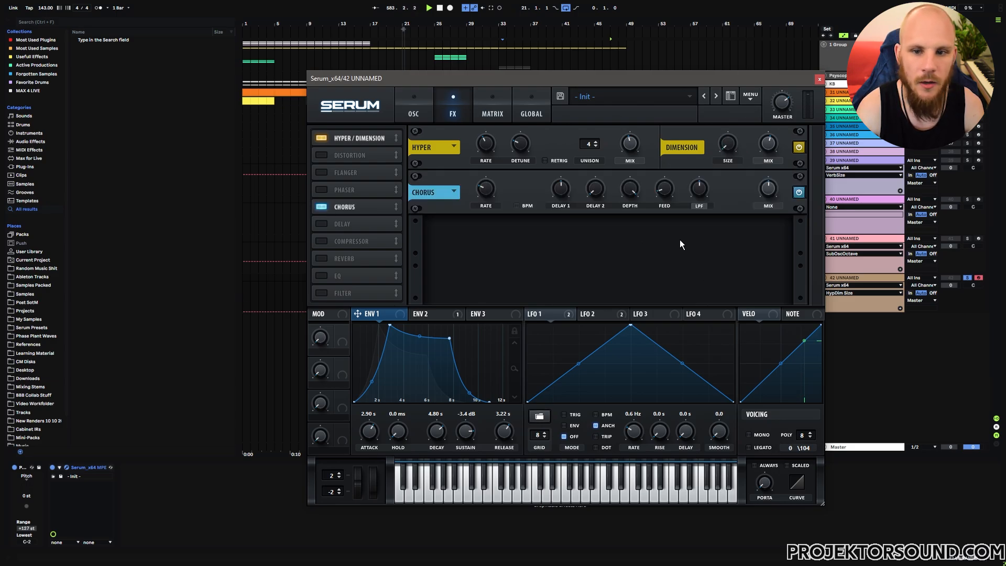
left_click_drag(670, 196, 683, 151)
mouse_move(635, 182)
left_mouse_down()
mouse_move(628, 205)
mouse_move(629, 193)
left_mouse_up()
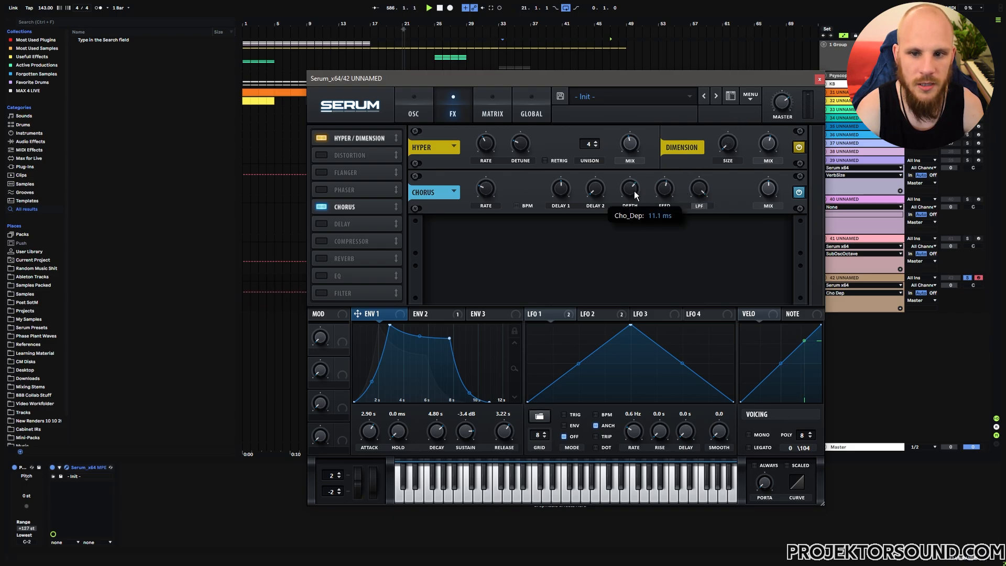
Enable the Delay and Reverb effects and place them in that order at the end of the effects chain
left_click(323, 224)
left_click_drag(354, 223, 350, 331)
left_click(322, 257)
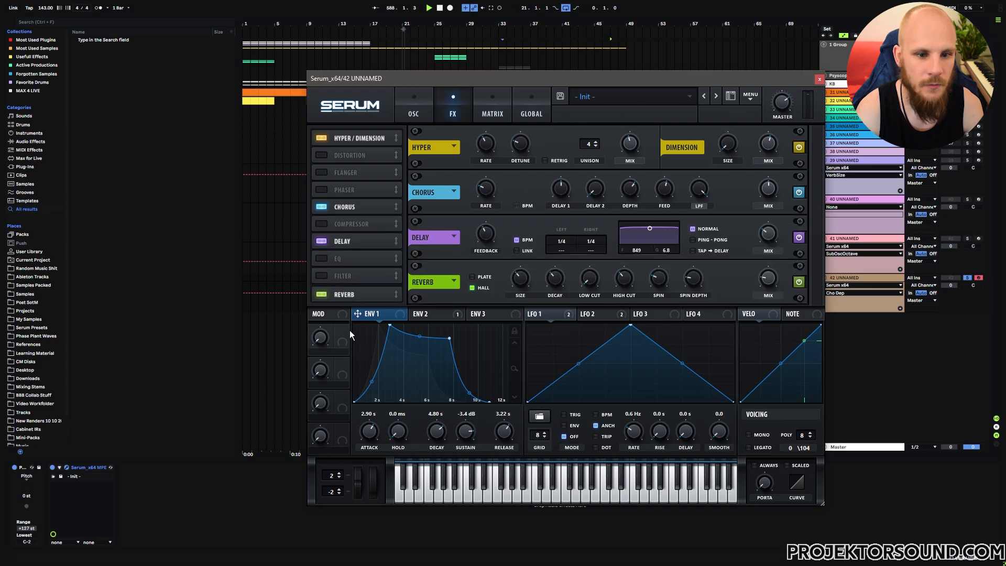
left_click_drag(353, 240, 343, 279)
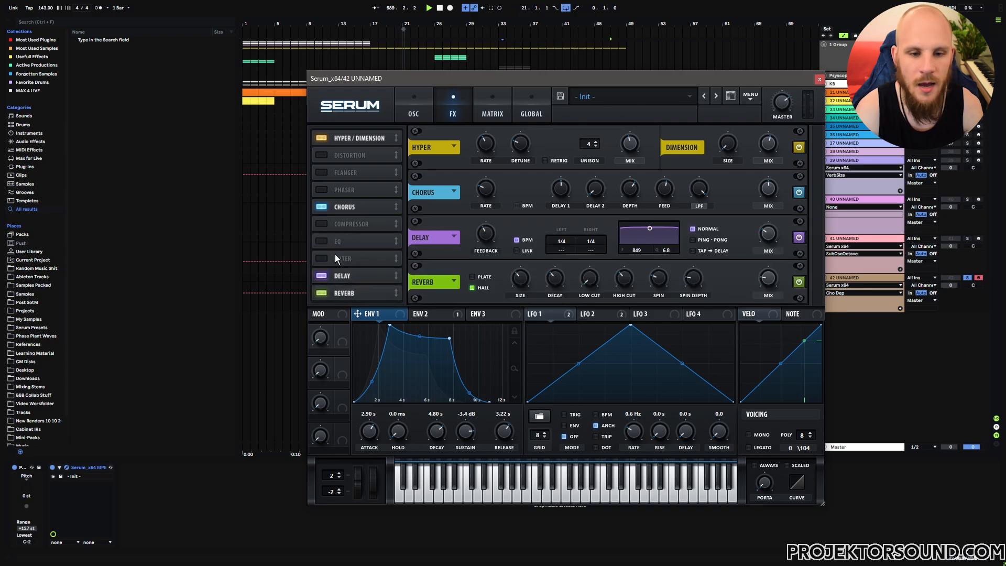
Enable the Filter effect with the Reverb type, adjust its cutoff, resonance and drive, and place it ahead of the Chorus
left_click(322, 259)
left_click(504, 238)
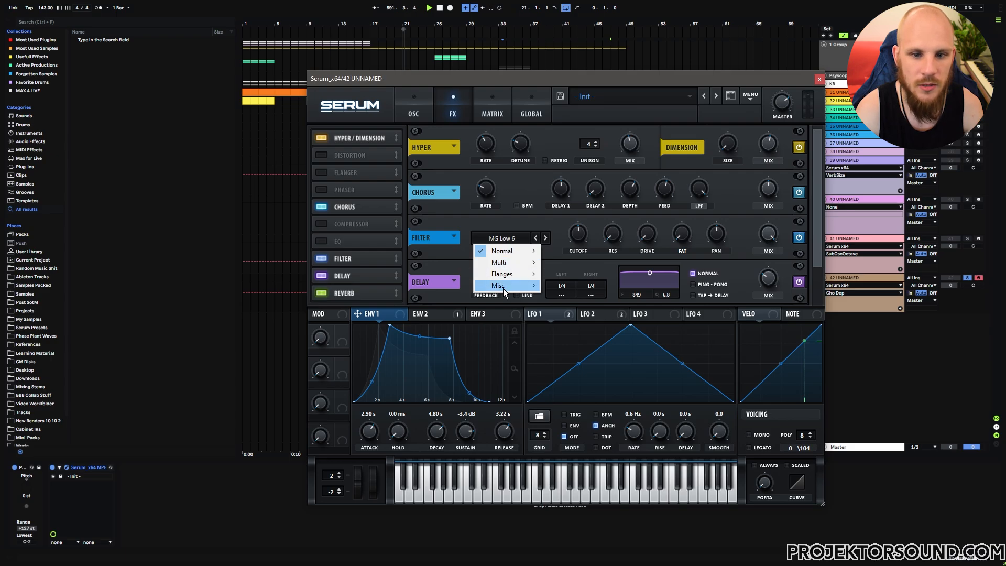
mouse_move(503, 287)
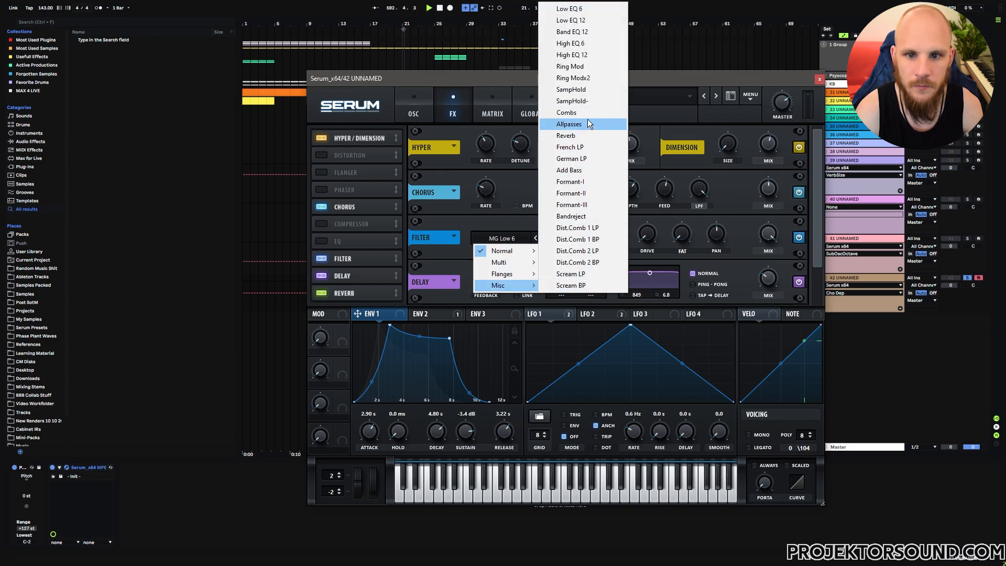
left_click(572, 135)
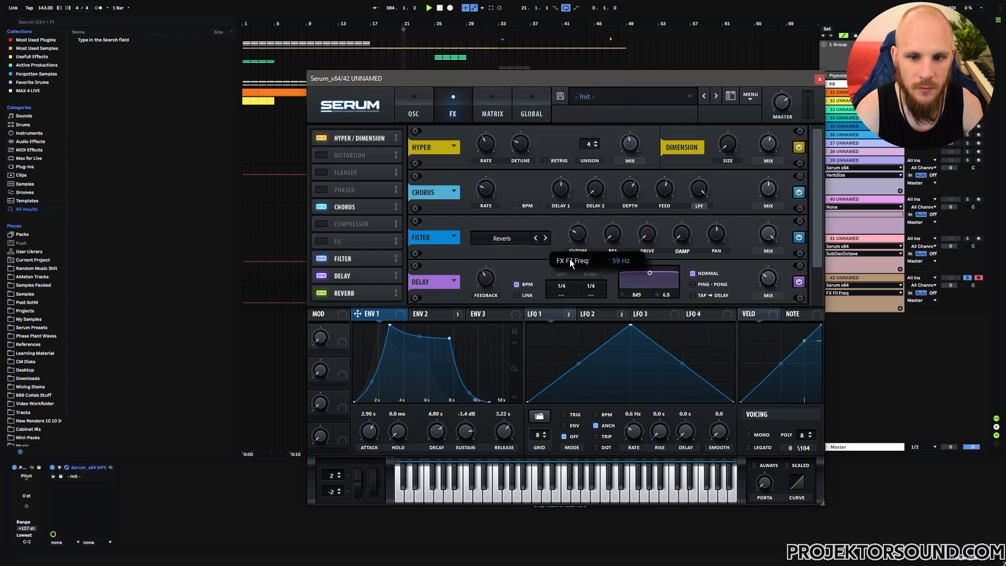
left_click(609, 236)
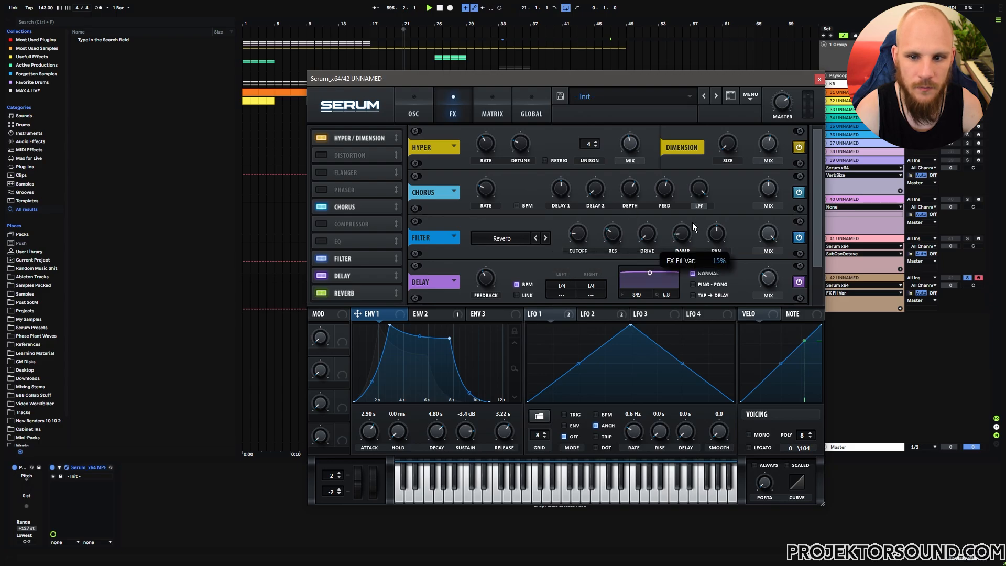
left_click(649, 233)
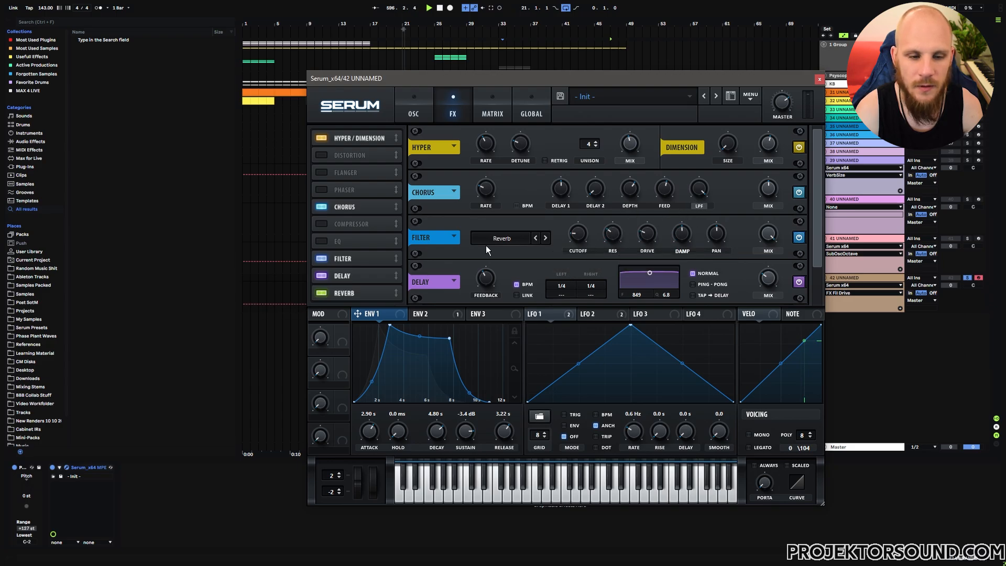
left_click_drag(351, 259, 394, 212)
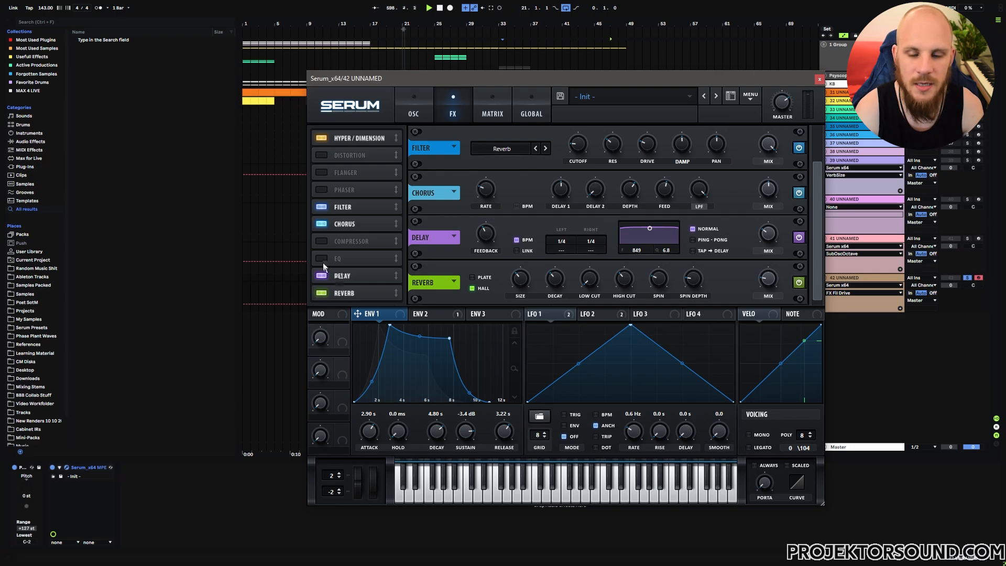
Switch the Delay to Ping-Pong mode and adjust the Delay and Reverb mix levels
left_click(693, 239)
left_click(774, 267)
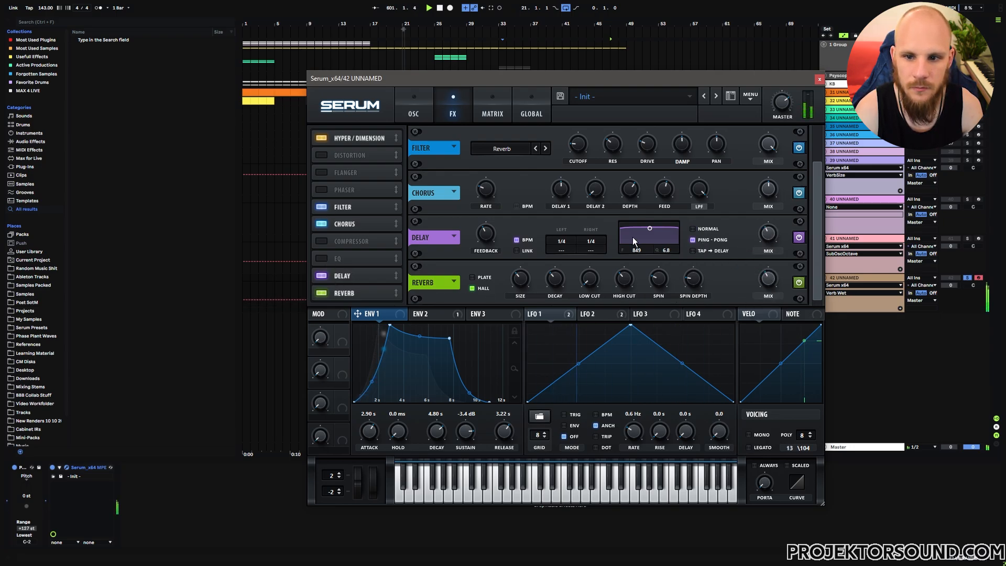
Compare the sound with the Filter effect bypassed and enabled, and move the Filter to the start of the effects chain
left_click(797, 148)
left_click(798, 149)
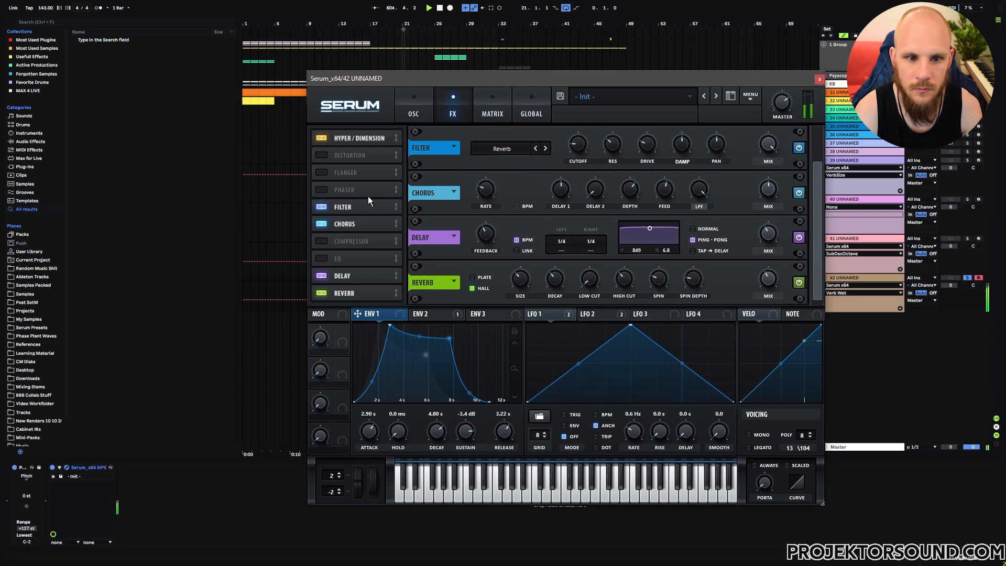
left_click_drag(342, 206, 364, 125)
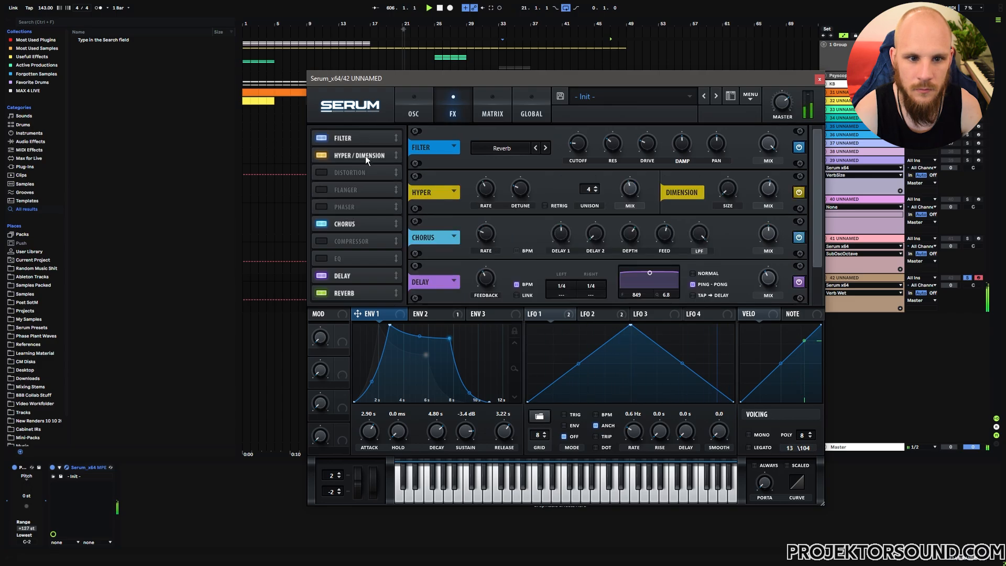
Raise the Dimension mix and set both the left and right 1/4 delay times to dotted
left_click_drag(768, 191, 771, 184)
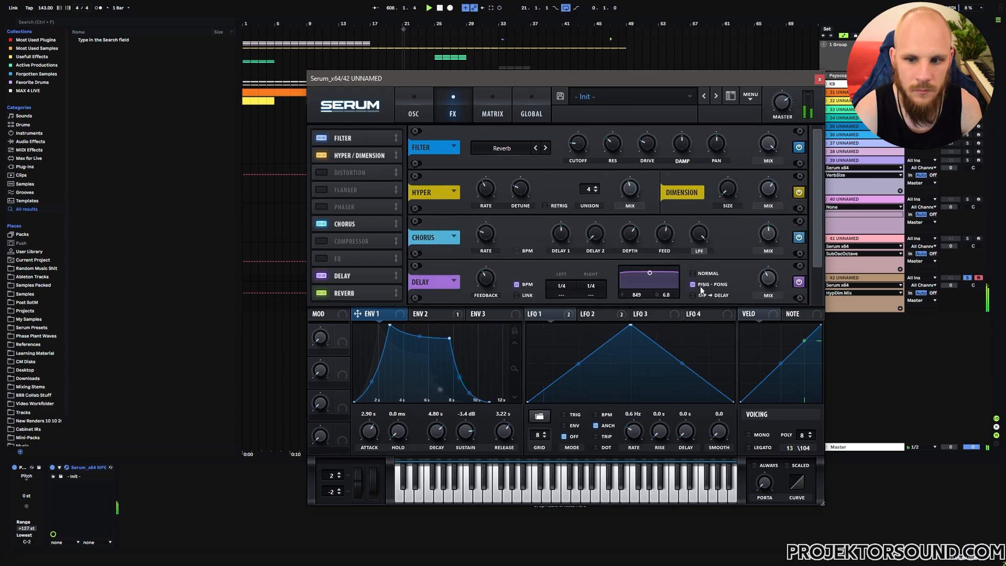
left_click(561, 296)
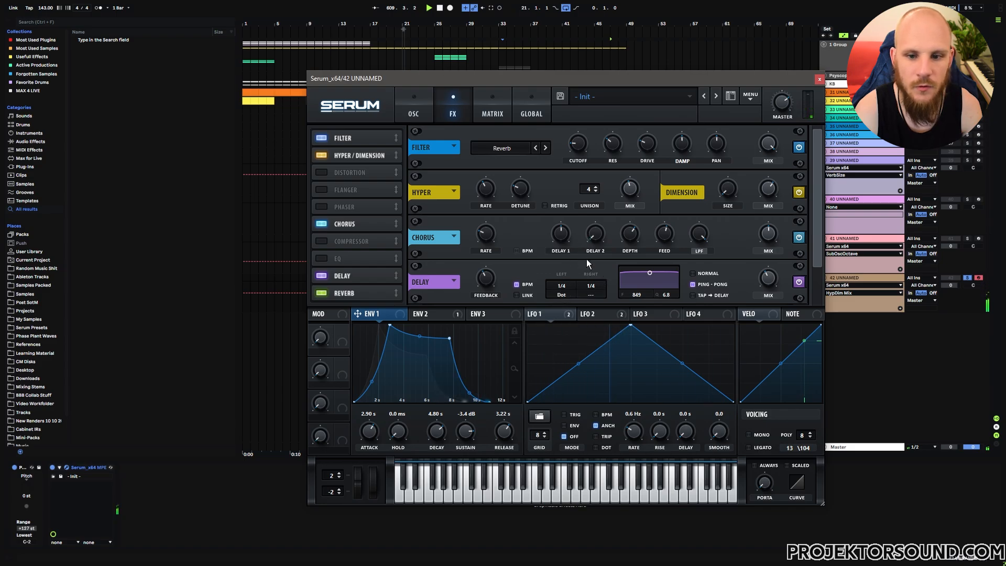
left_click(591, 297)
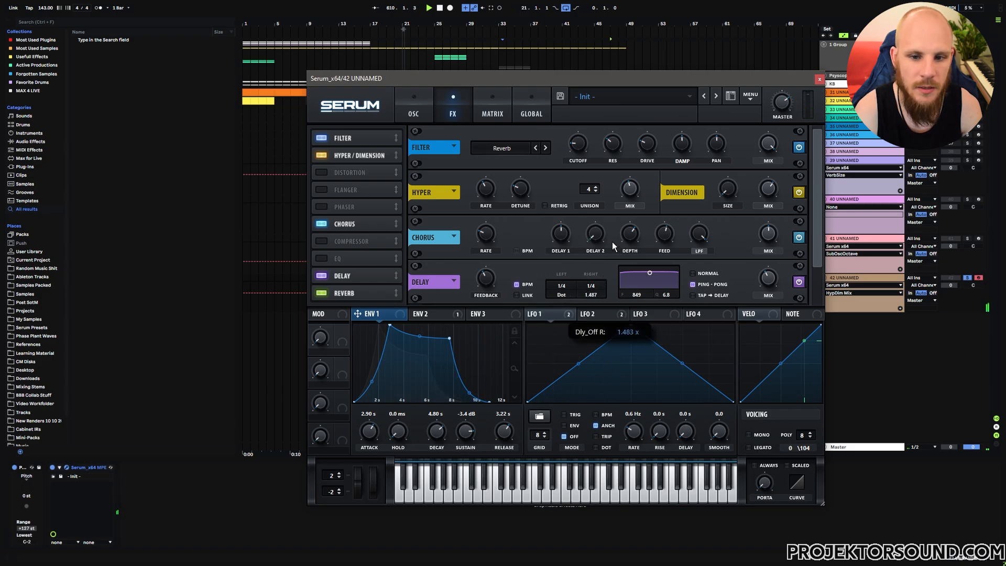
Adjust the Delay's feedback and assign Macro 4 to both the Delay feedback and the Delay mix
left_click(489, 290)
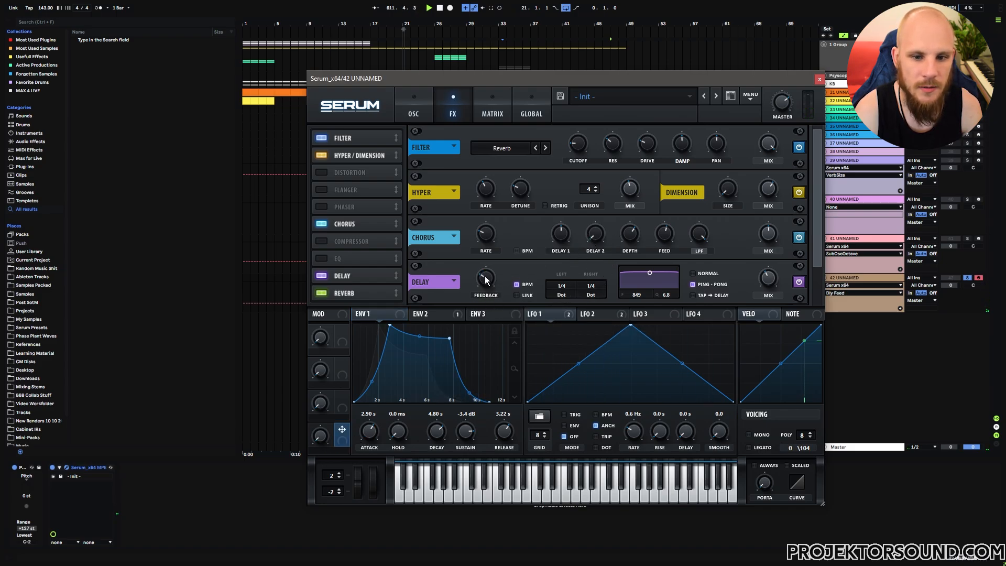
left_click_drag(485, 280, 481, 283)
left_click_drag(790, 287, 768, 278)
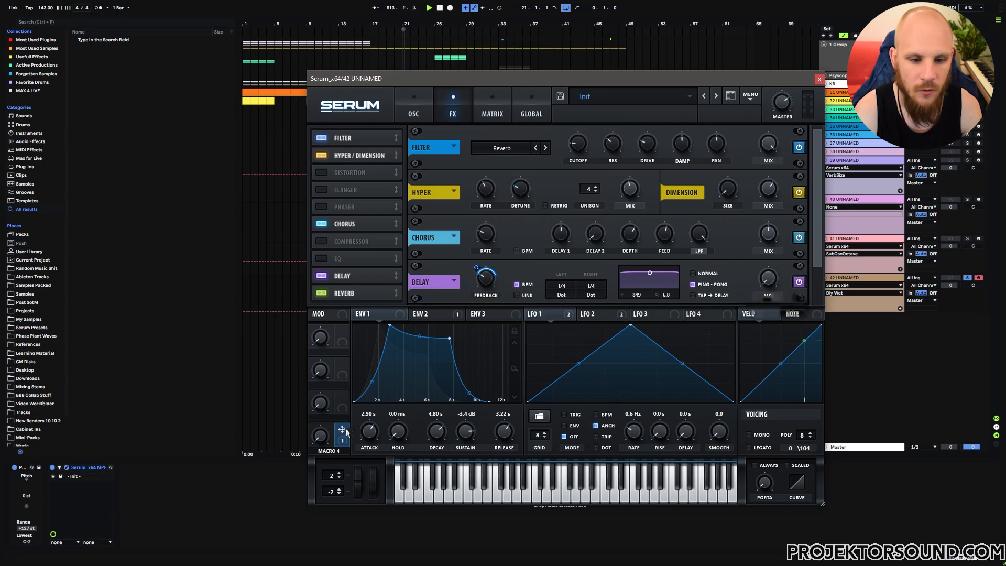
Turn the Filter effect's mix fully down and assign Macro 1 to its mix and resonance
left_click(765, 146)
left_click_drag(341, 398, 406, 397)
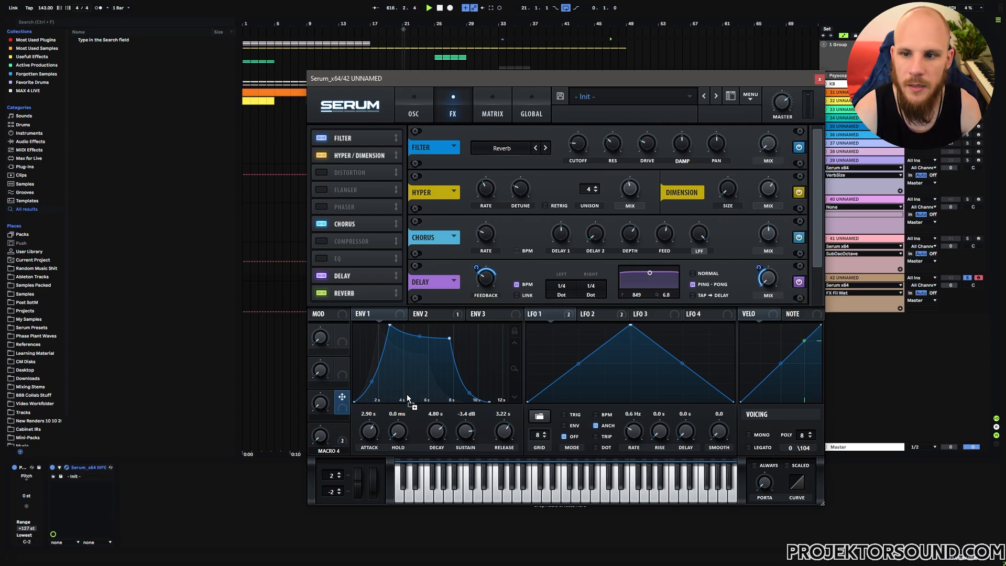
left_click_drag(834, 151, 767, 148)
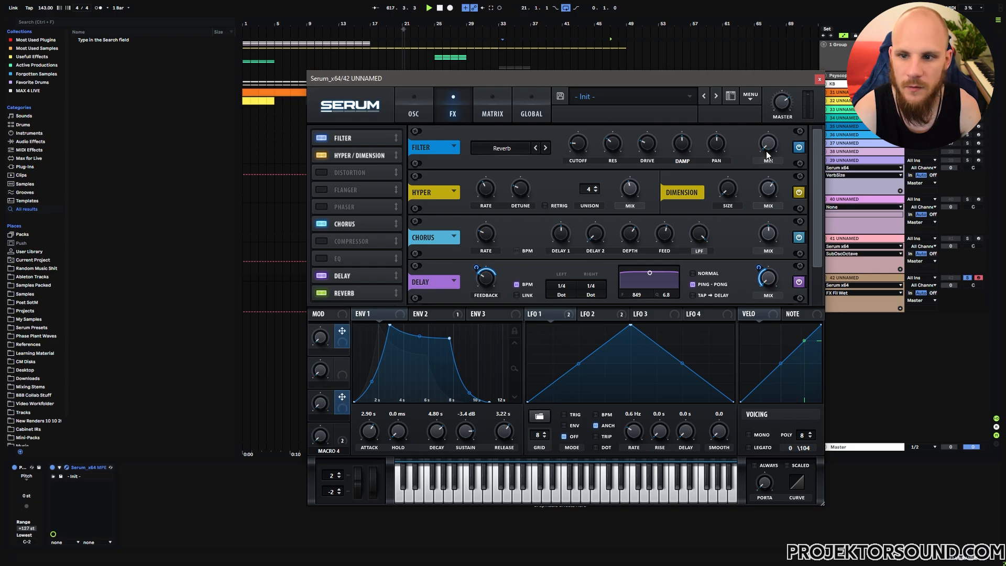
left_click(614, 146)
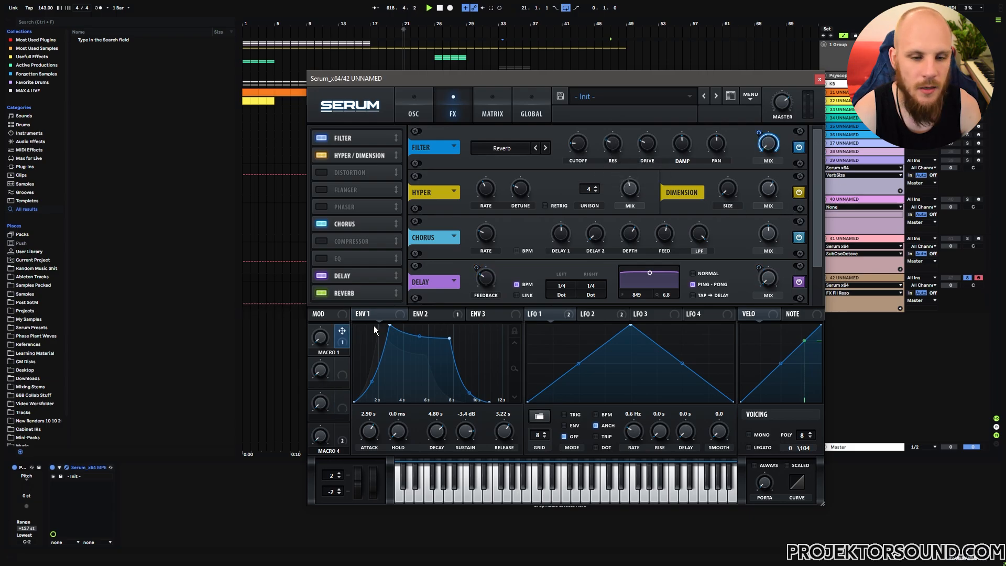
left_click_drag(608, 148, 610, 146)
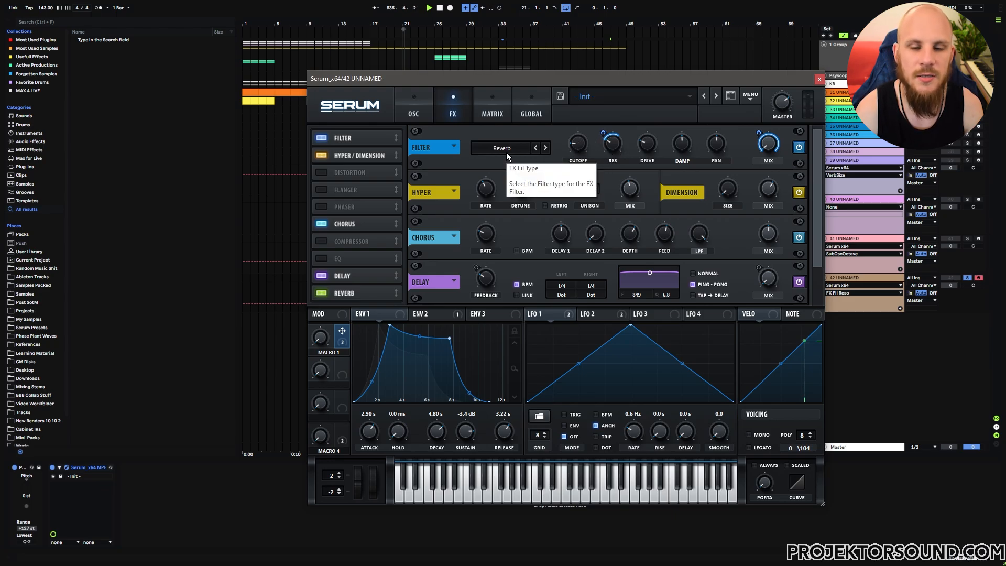
Try the Reverb type on the main oscillator filter, and restore the MG Low 12 type
left_click(418, 108)
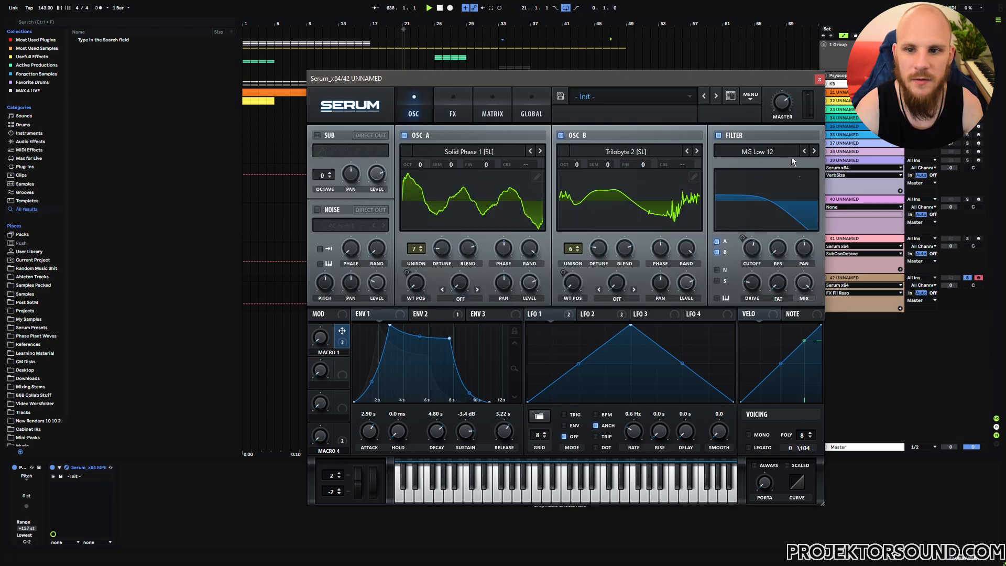
left_click(749, 152)
mouse_move(757, 201)
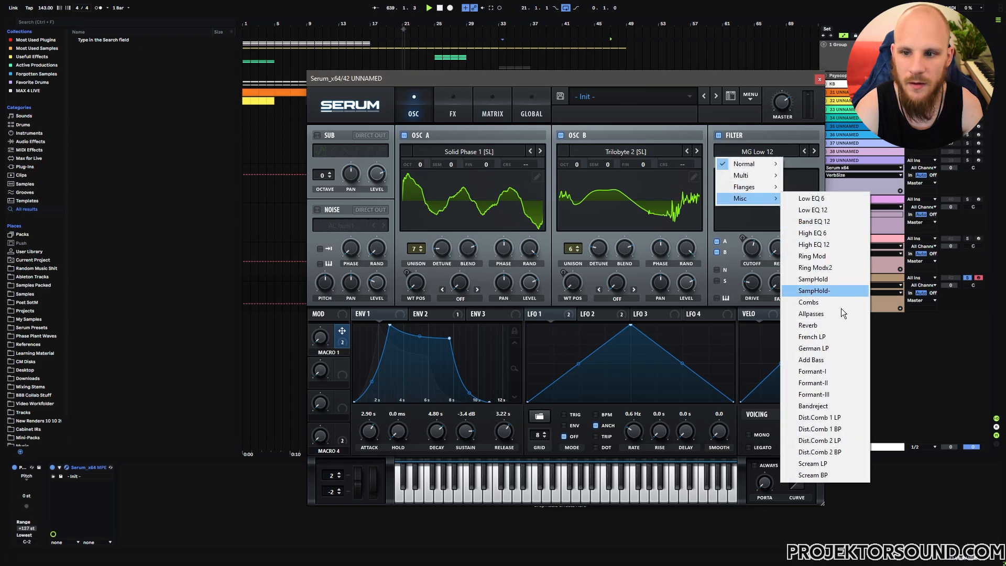
left_click(813, 325)
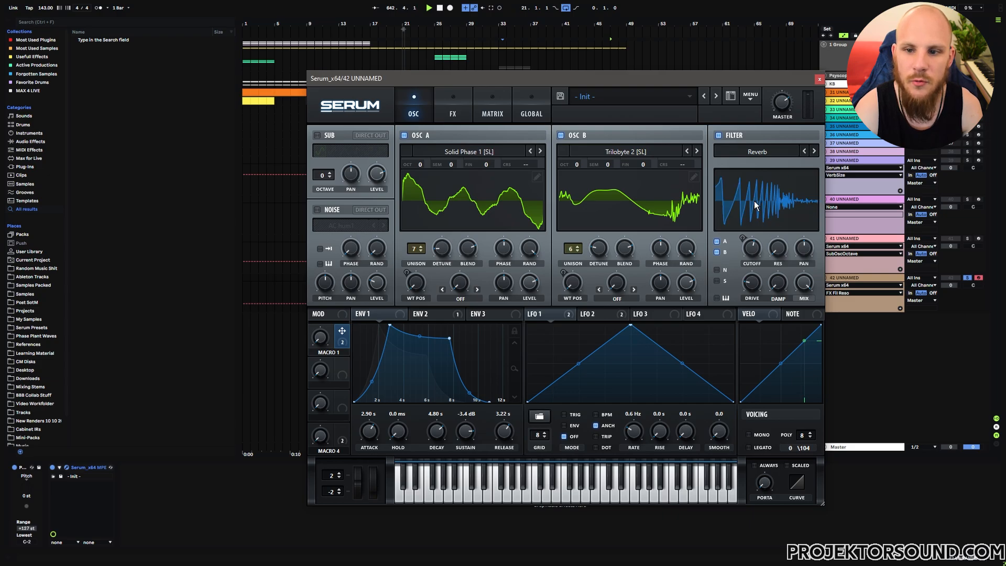
left_click(762, 152)
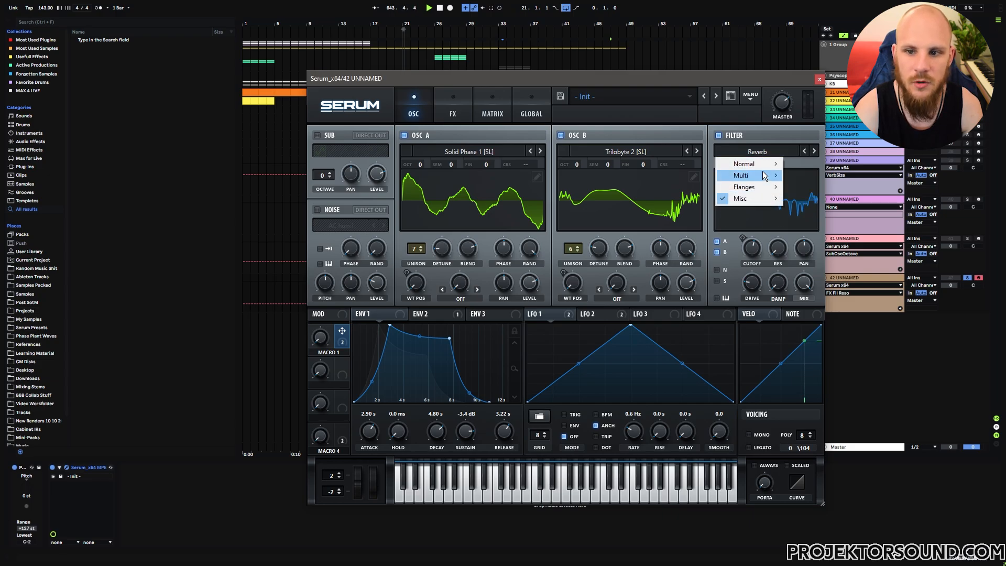
mouse_move(759, 164)
left_click(822, 176)
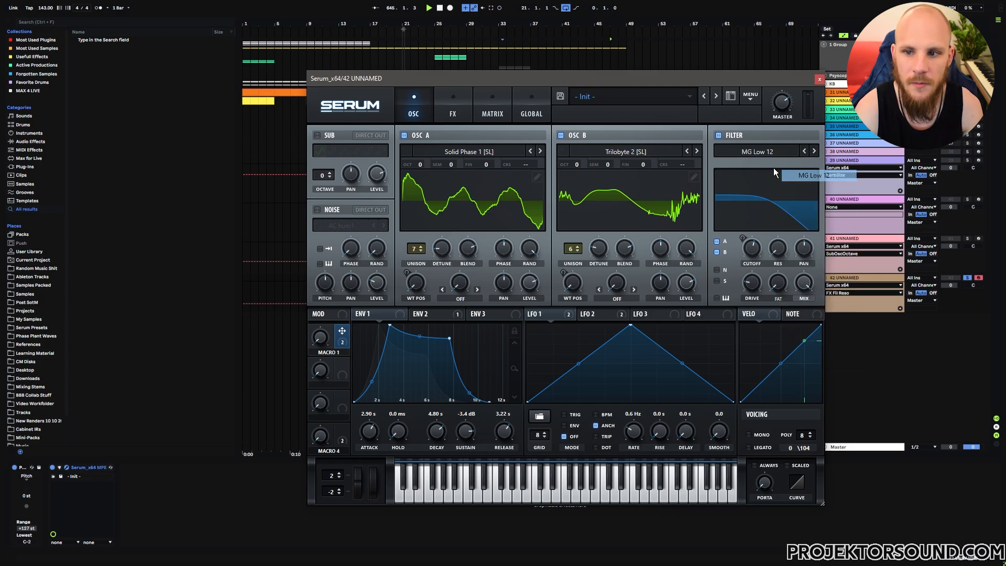
Assign Macro 1 to the damp control of the Filter effect with a modulation amount of 44
left_click(461, 111)
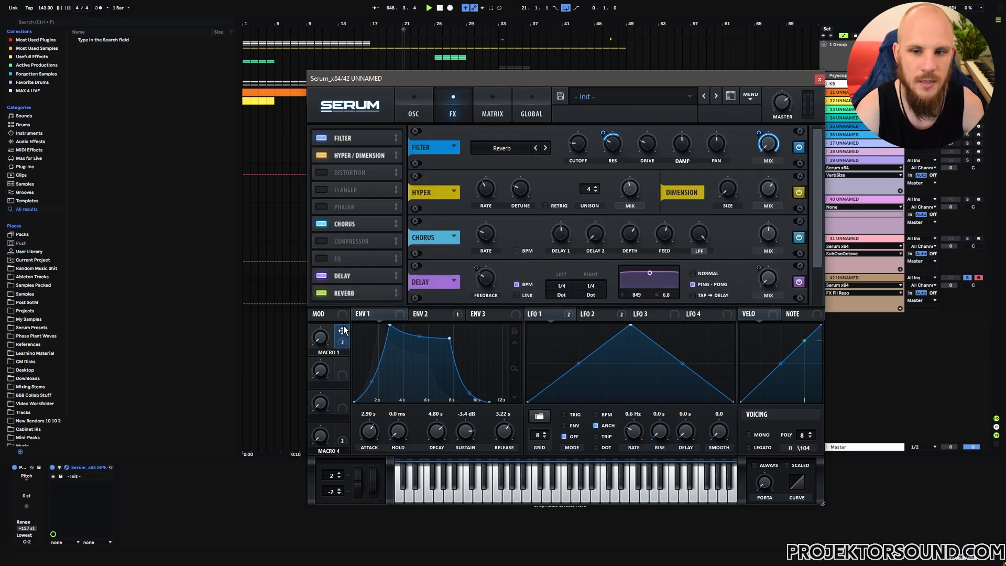
mouse_move(343, 330)
left_click_drag(343, 326, 671, 203)
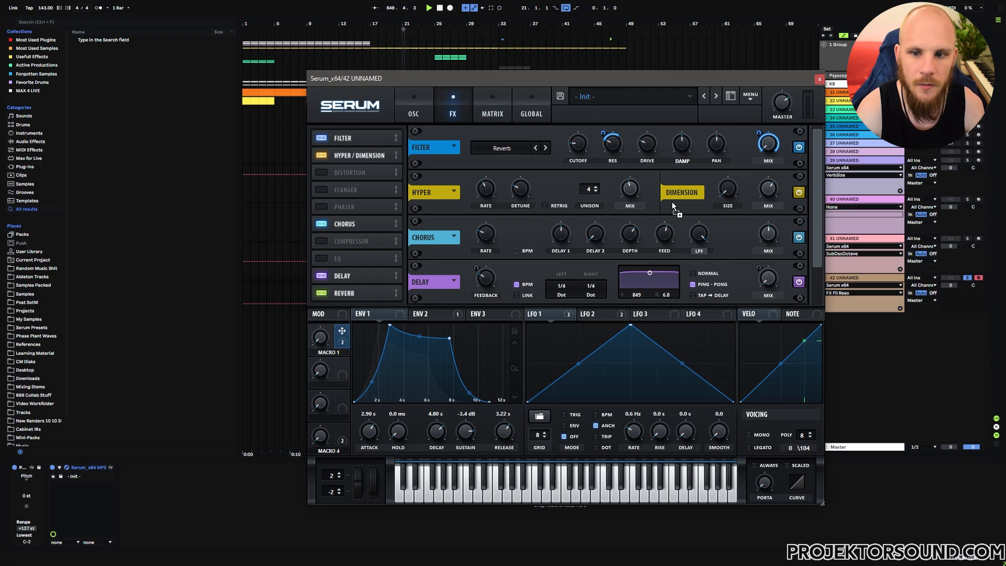
left_click_drag(671, 153, 680, 143)
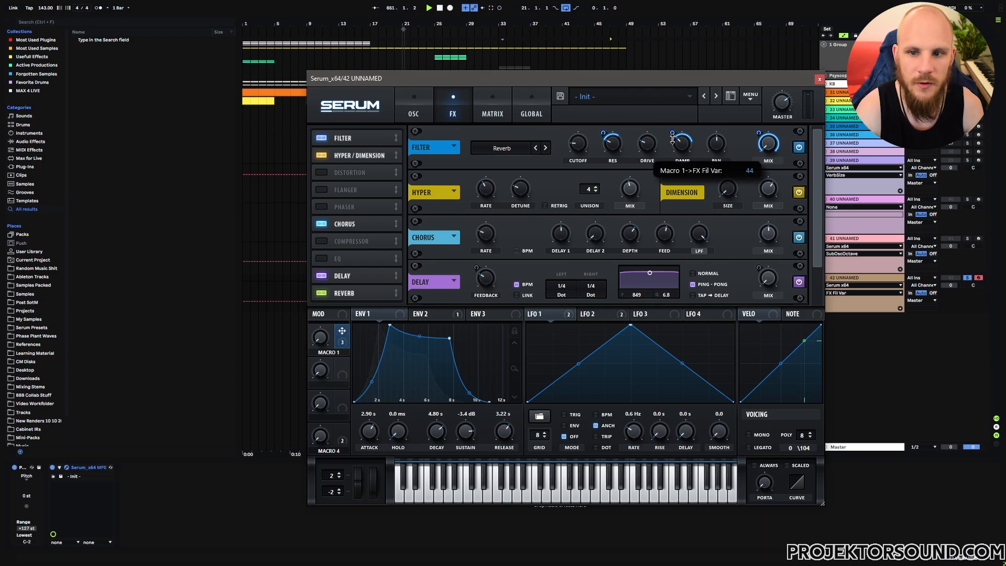
Rename Macro 1 to TONE and audition the macro's range, leaving it at 0%
double_click(327, 351)
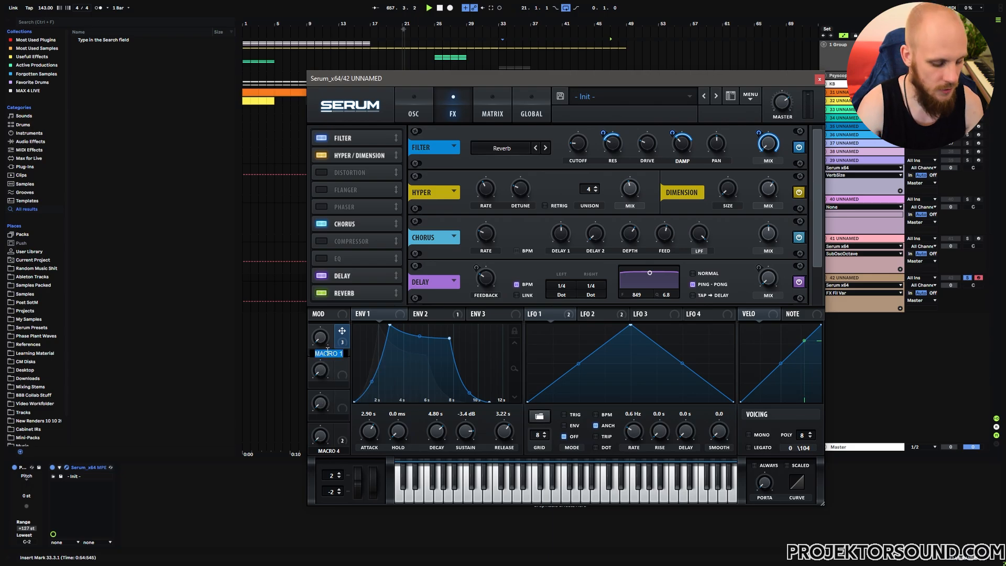
key("BackSpace")
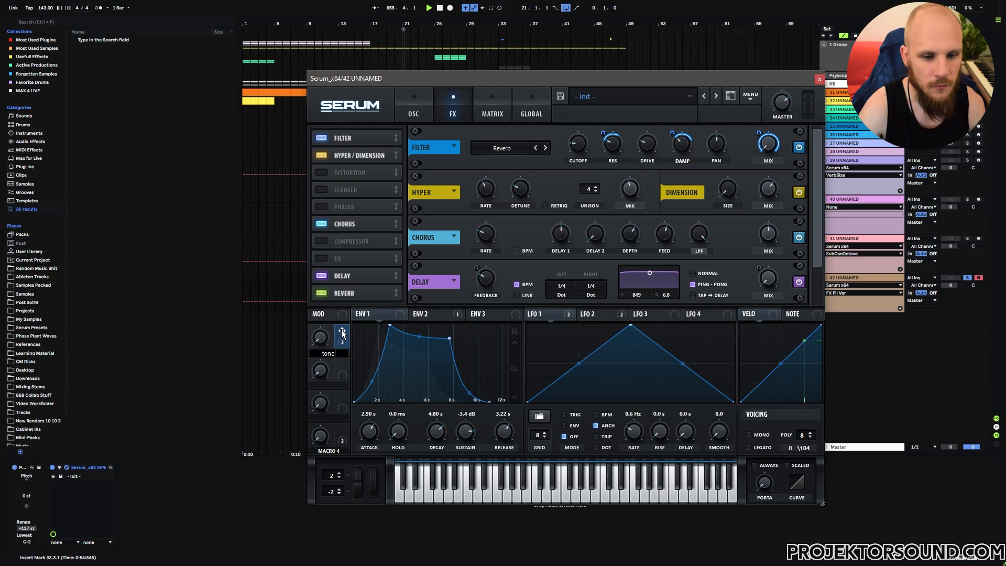
key("Return")
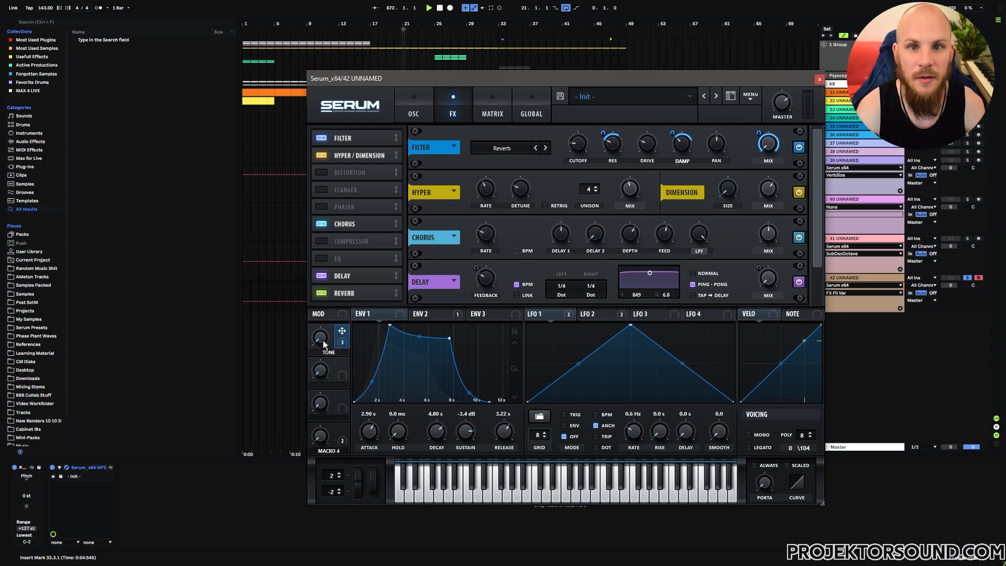
left_click_drag(322, 341, 326, 402)
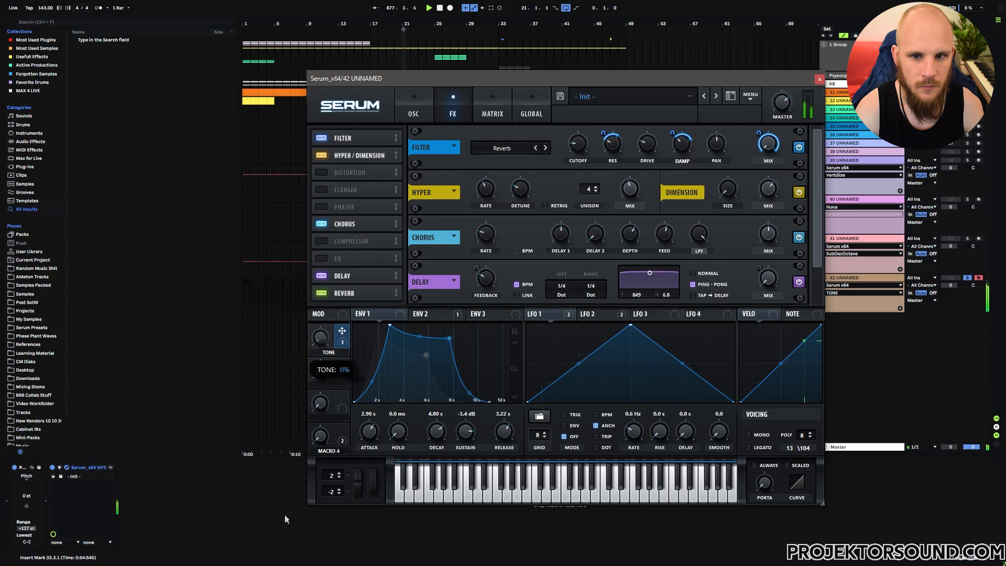
Enable the EQ directly after the Filter, switching both bands to peak shape, cutting the low band's gain and boosting the high band's
left_click_drag(284, 514, 377, 151)
left_click(321, 259)
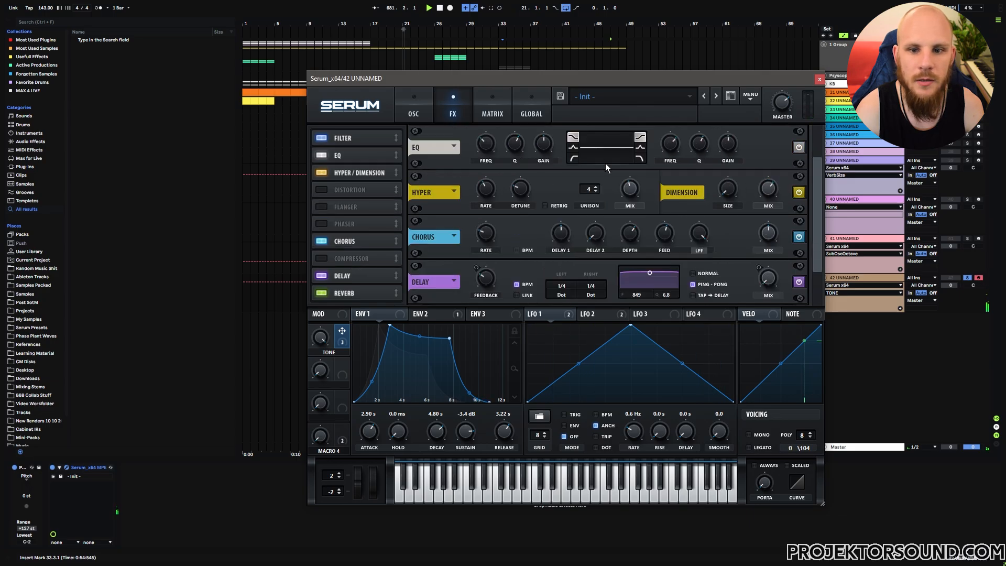
left_click(640, 147)
left_click(573, 148)
left_click_drag(543, 144, 517, 159)
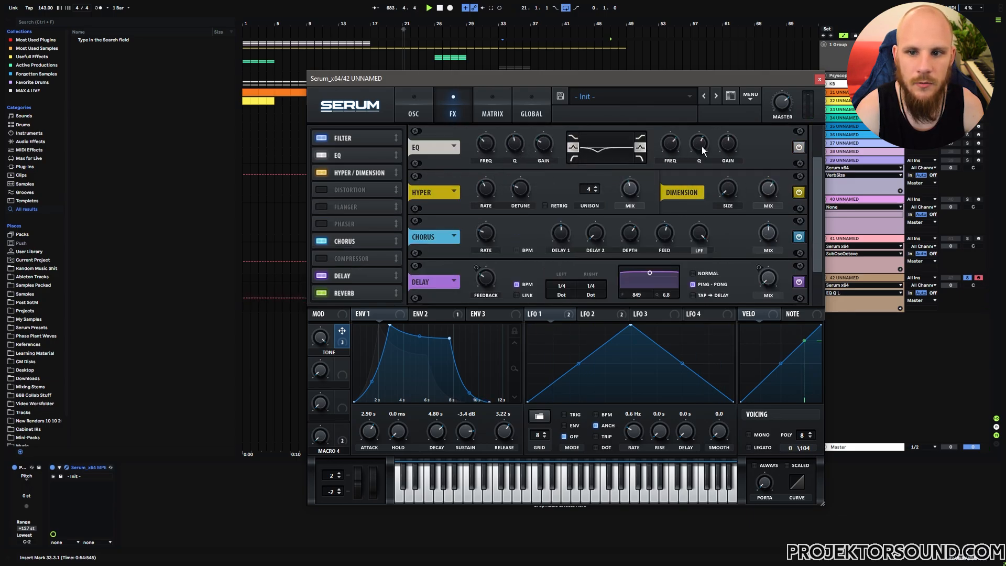
left_click_drag(729, 145, 688, 154)
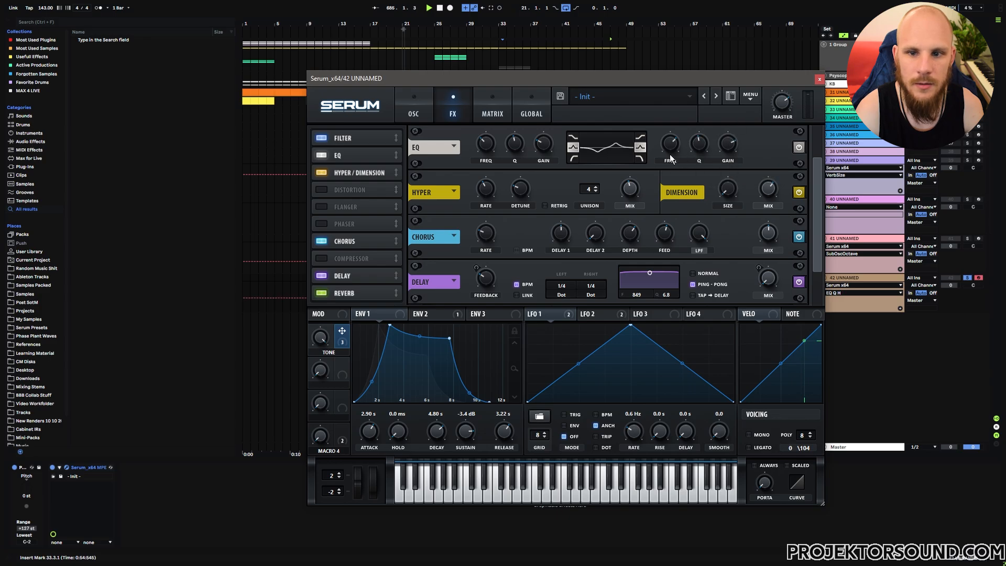
Reorder the effects chain to put the EQ before the Filter, then enable Distortion and place it between them
left_click_drag(341, 159, 353, 125)
left_click(323, 189)
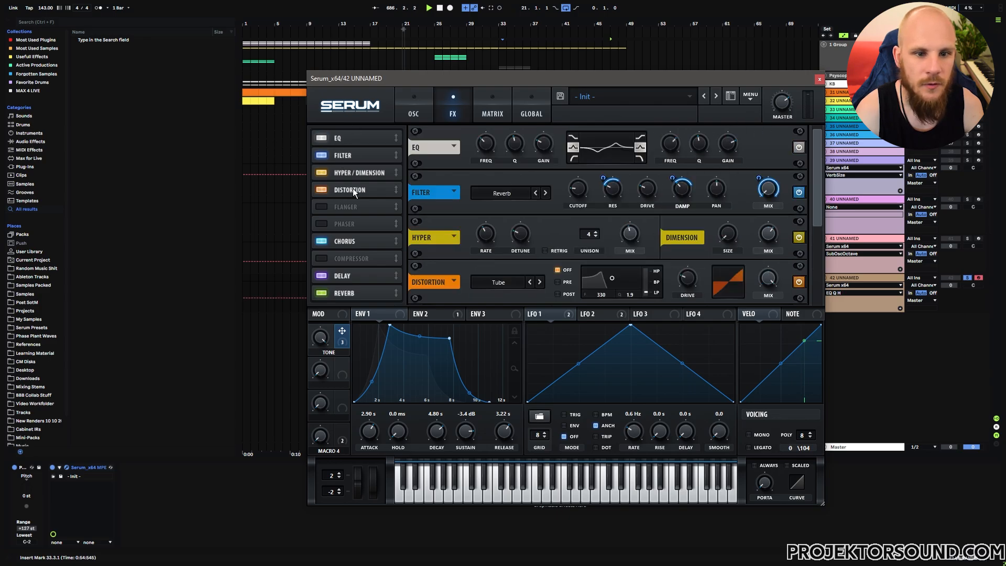
left_click_drag(353, 188, 359, 149)
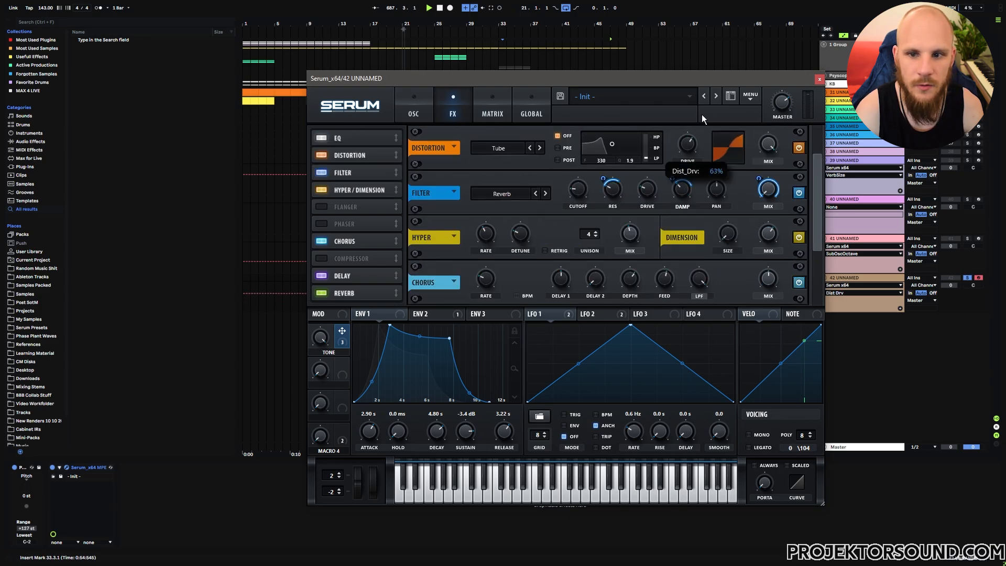
Assign the TONE macro to the frequency of both EQ bands and sweep the macro to audition it
scroll(503, 194, "up", 1)
left_click_drag(340, 330, 486, 143)
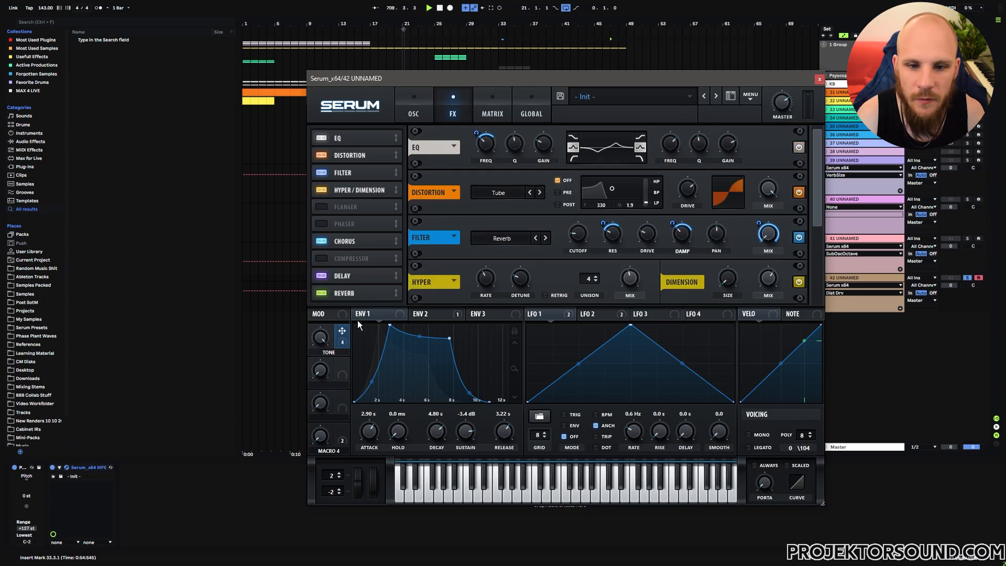
left_click_drag(705, 168, 671, 144)
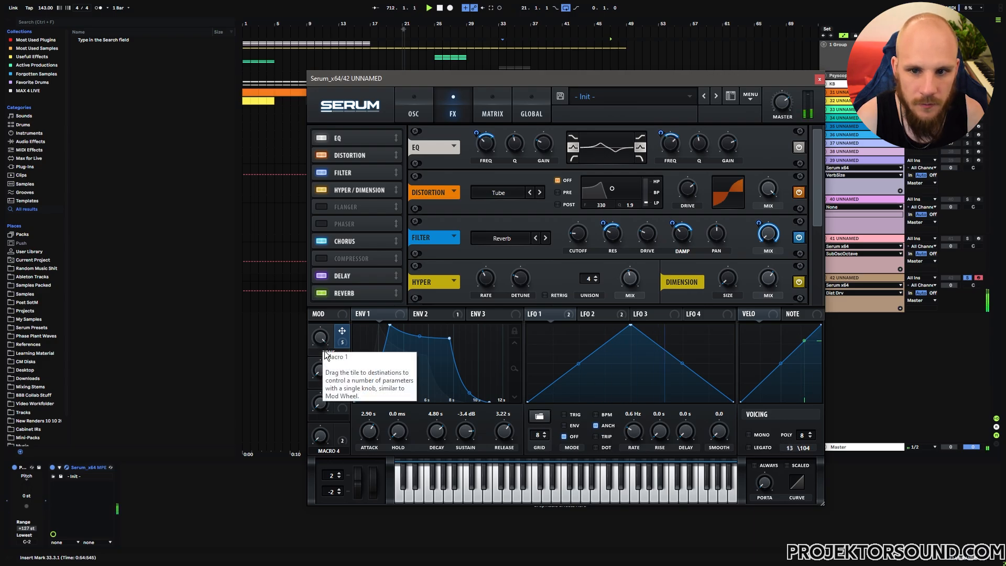
left_click_drag(321, 333, 301, 458)
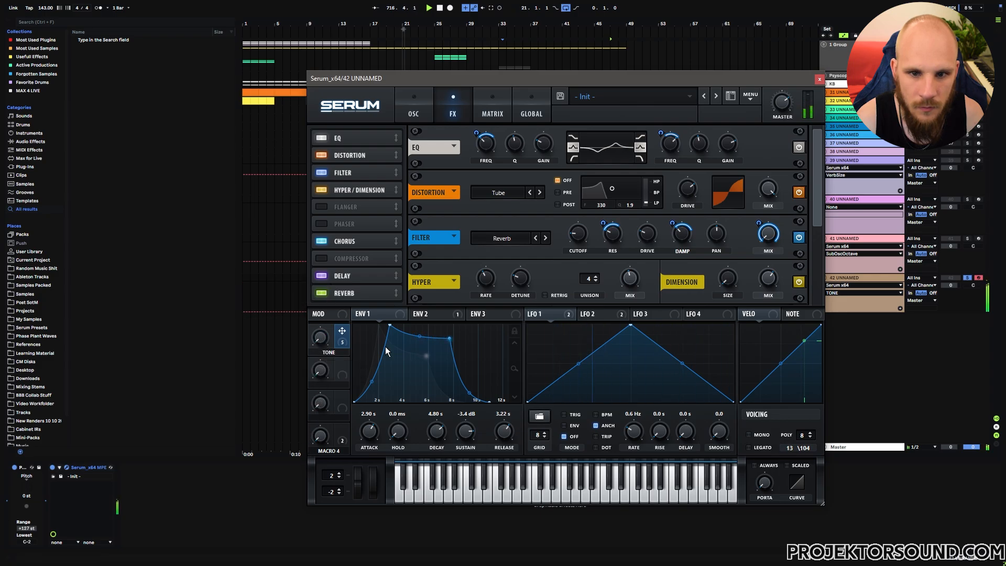
Fine-tune the frequencies of the low and high EQ bands and audition the TONE macro again
mouse_move(485, 152)
left_mouse_down()
mouse_move(502, 118)
mouse_move(476, 167)
left_mouse_up()
mouse_move(669, 143)
left_mouse_down()
mouse_move(661, 171)
mouse_move(672, 110)
mouse_move(674, 151)
left_mouse_up()
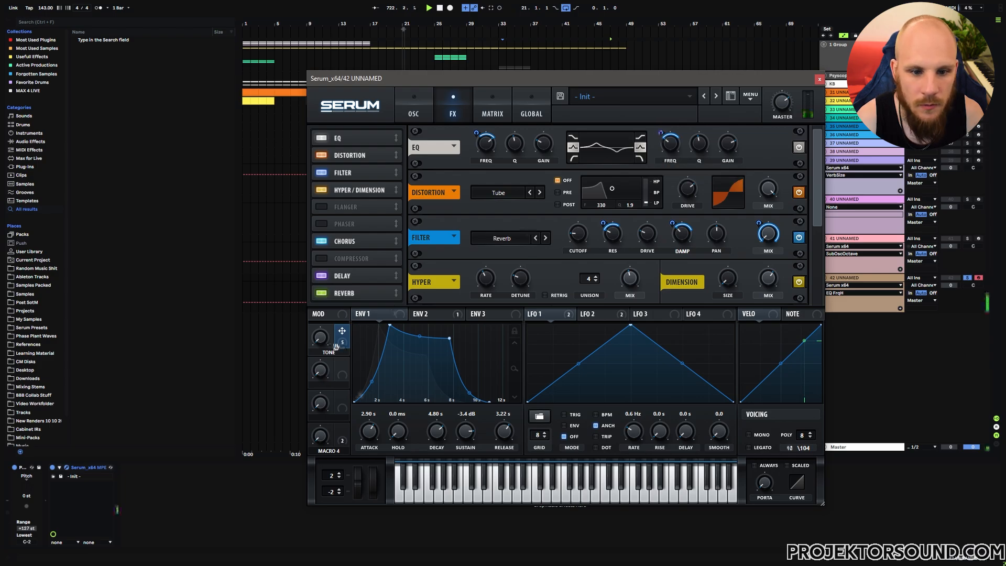
mouse_move(321, 338)
left_click_drag(321, 338, 340, 276)
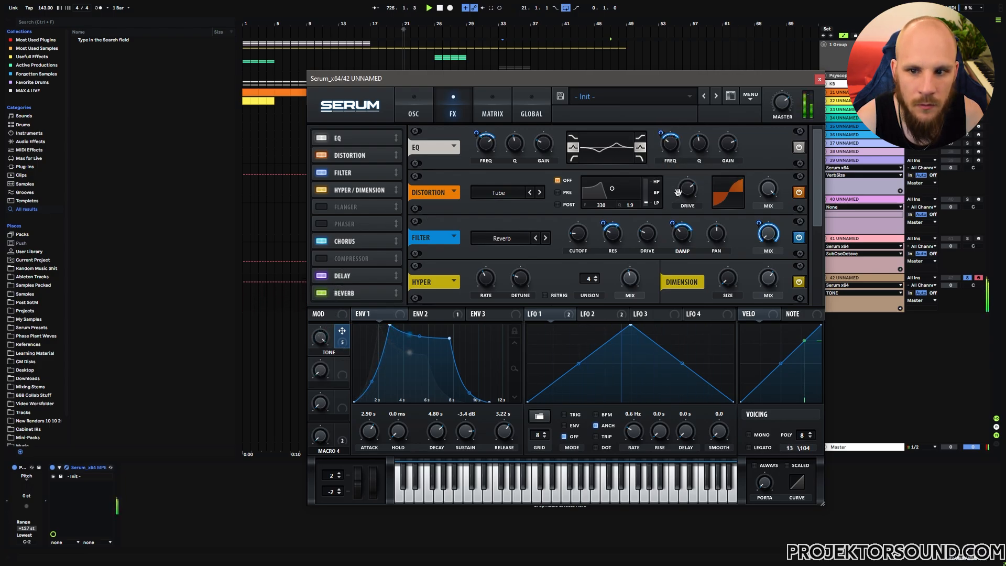
Turn the TONE macro back down and assign Macro 2 to the Distortion's mix and drive
left_click_drag(687, 190, 691, 177)
left_click_drag(320, 337, 322, 477)
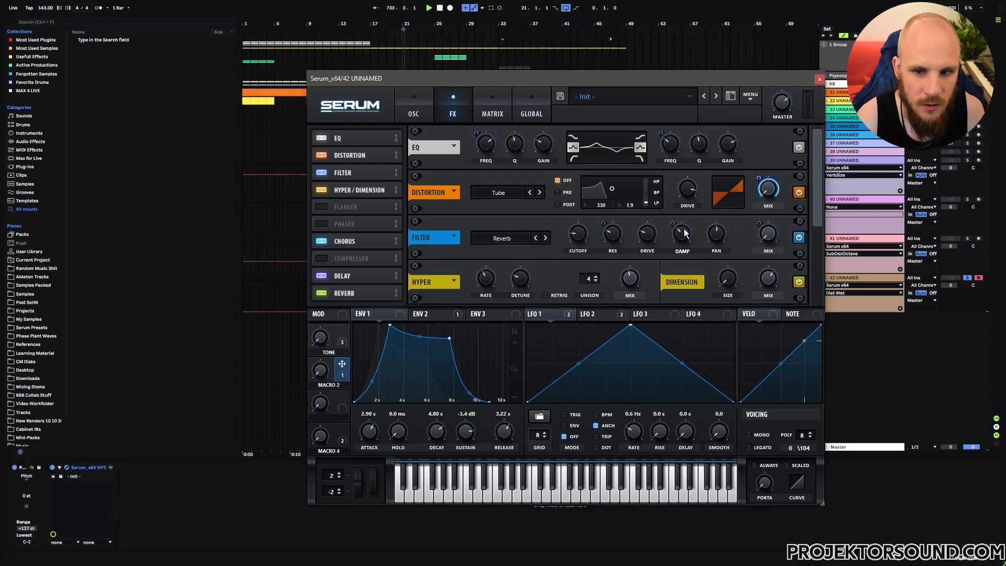
left_click_drag(685, 189, 677, 178)
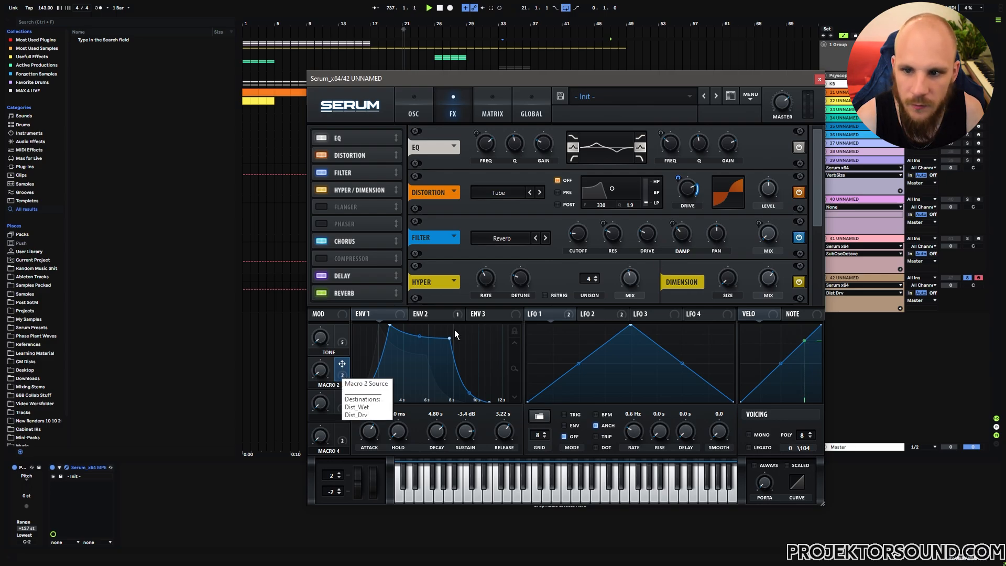
Assign Macro 2 to the Distortion's output level, adjust its modulation depth and audition the macro's range
left_click(771, 206)
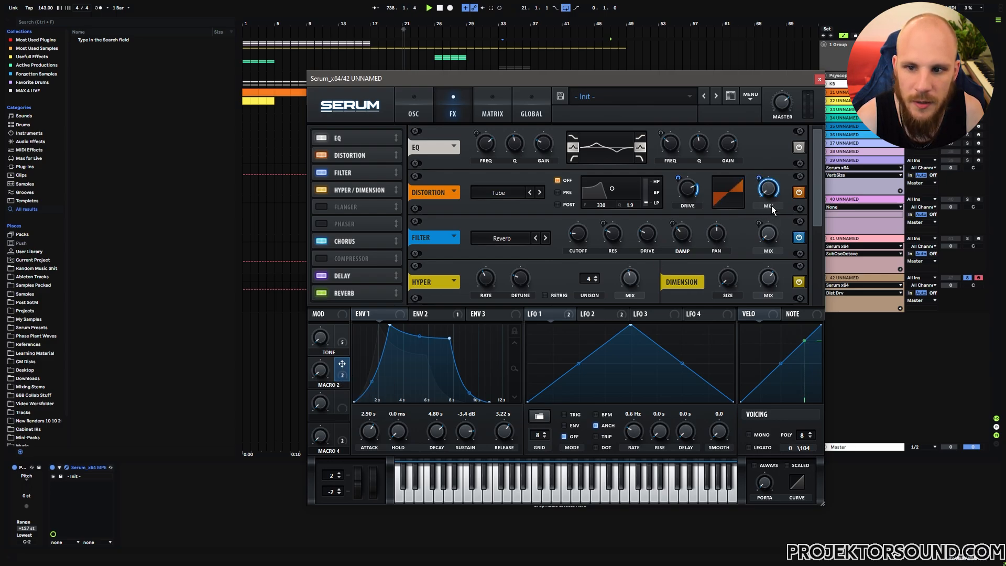
left_click(771, 206)
left_click(772, 206)
left_click(771, 206)
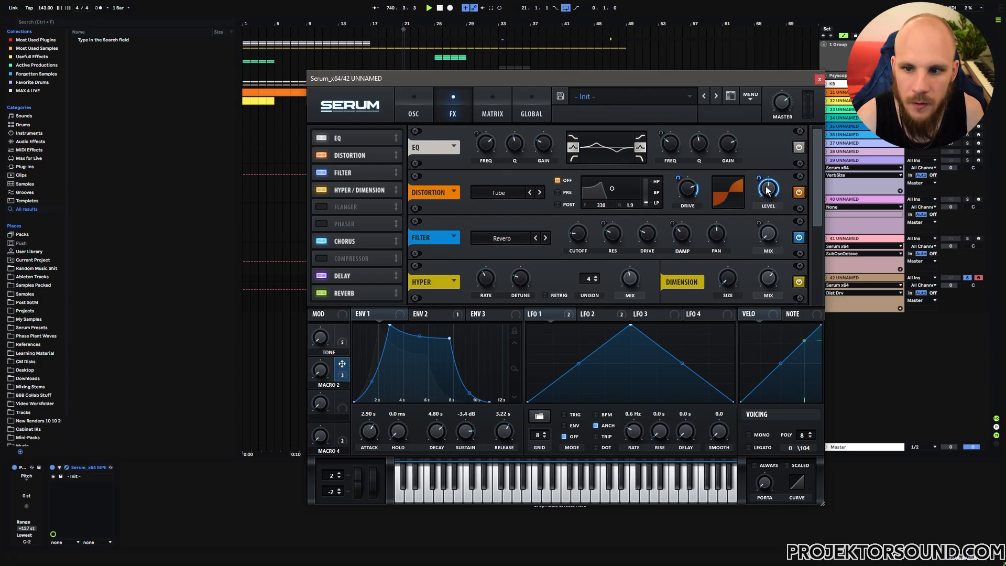
left_click_drag(759, 175, 731, 233)
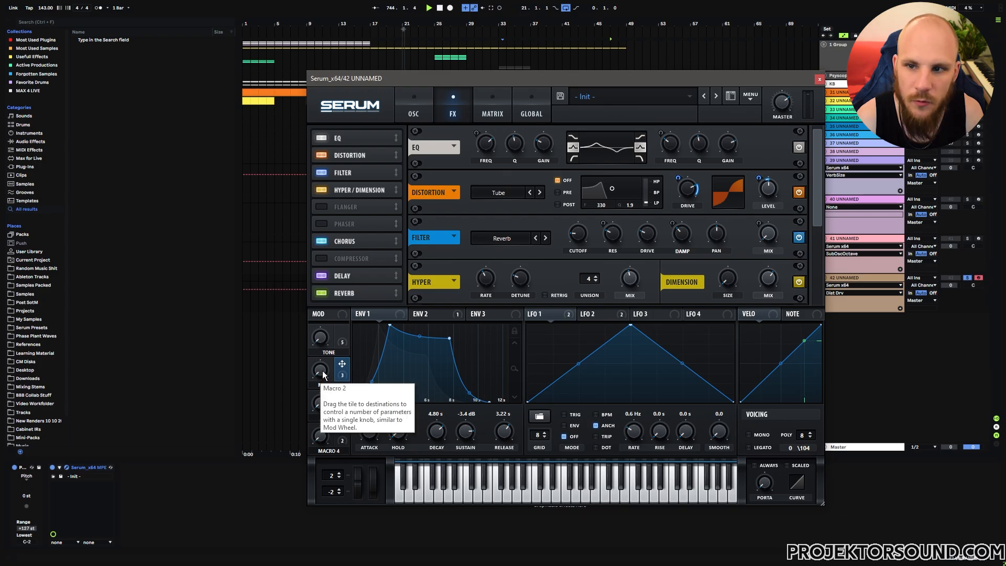
left_click_drag(322, 370, 377, 222)
left_click_drag(758, 178, 757, 183)
left_click_drag(320, 370, 328, 558)
Rename Macro 2 to GRITT and Macro 4 to AMBIENCE
double_click(344, 388)
type("gritt")
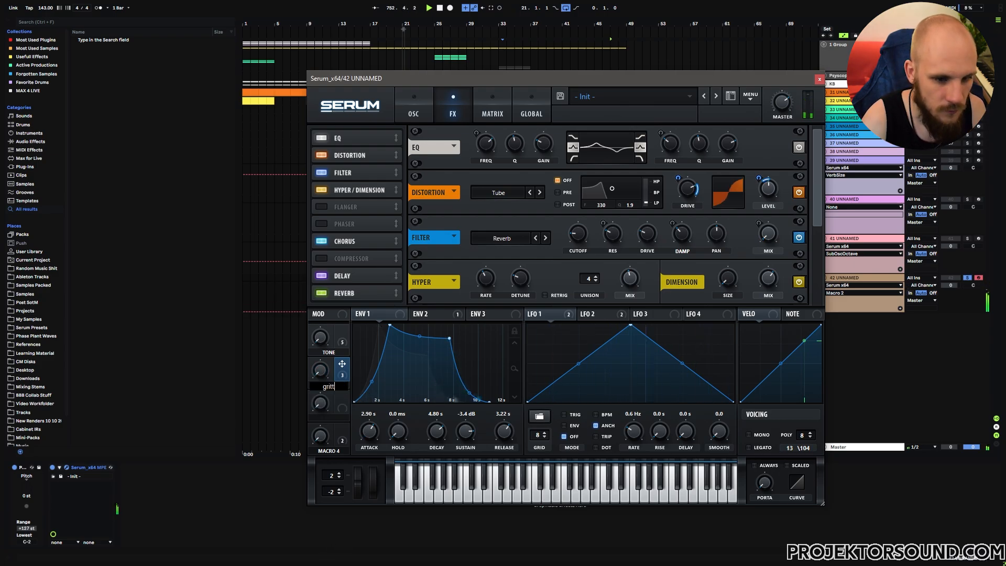
key("Return")
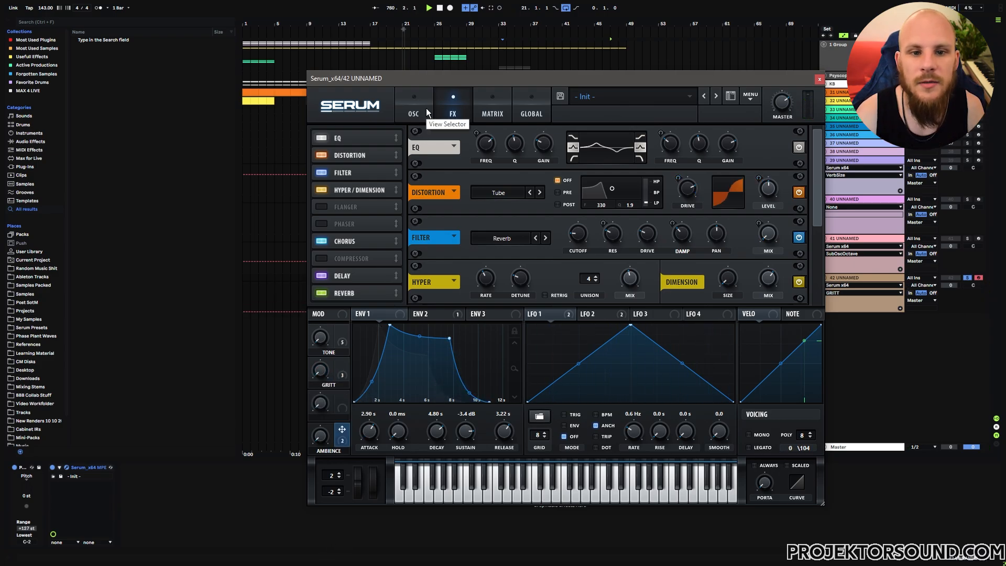
Enable the noise oscillator with the Atmos 44 sample and switch off OSC A and OSC B to hear it alone
left_click(426, 107)
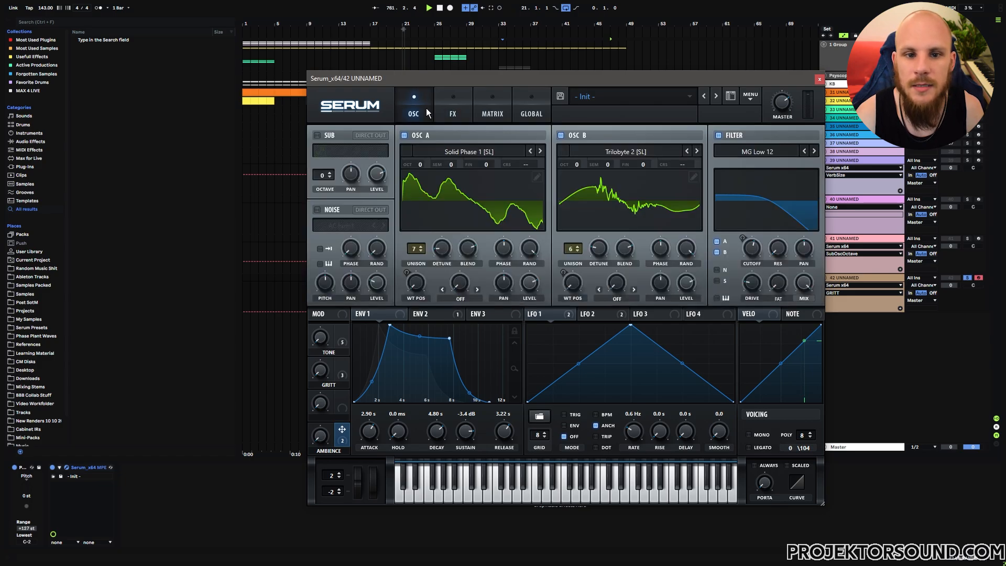
left_click(317, 210)
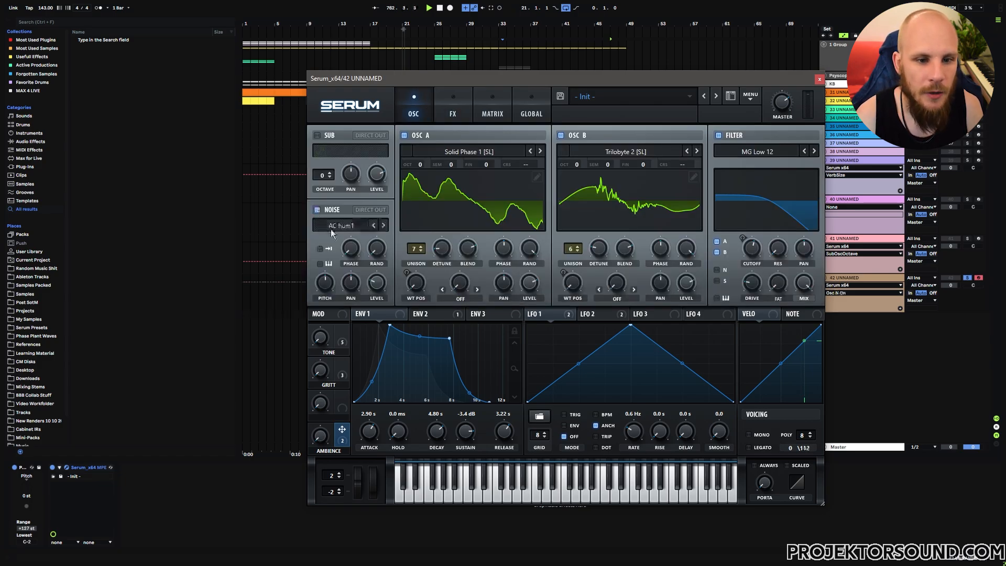
left_click(335, 227)
mouse_move(349, 309)
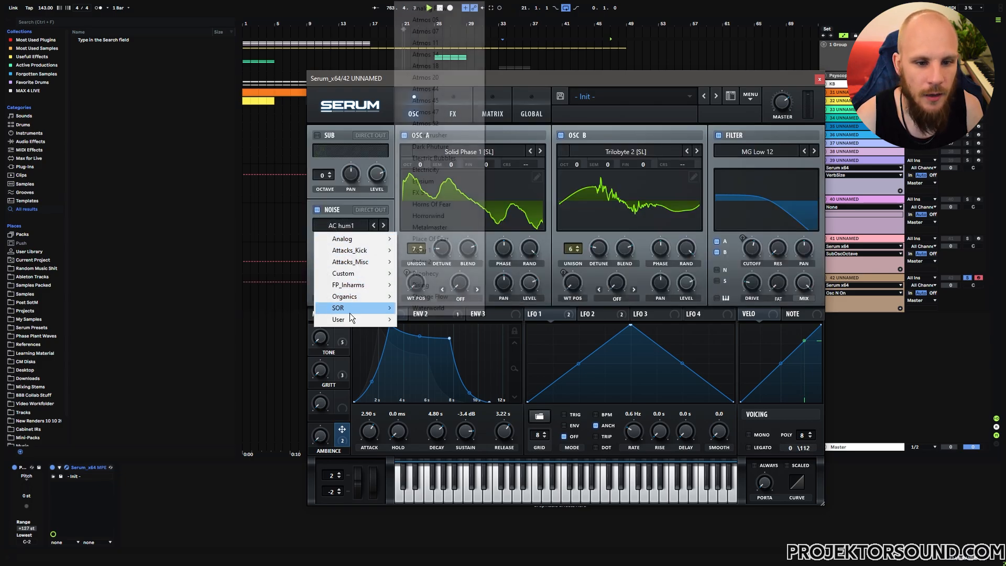
left_click(454, 71)
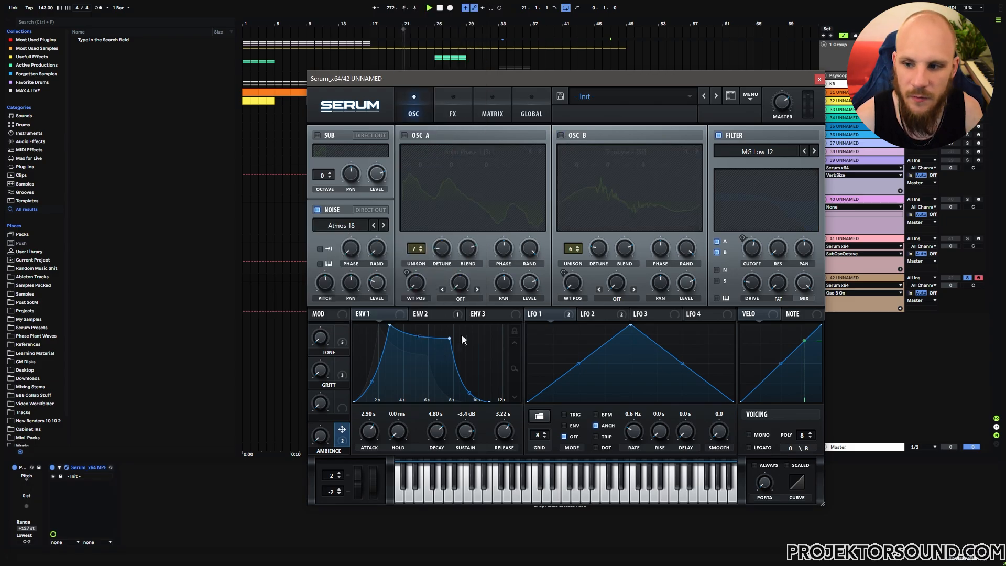
left_click(375, 284)
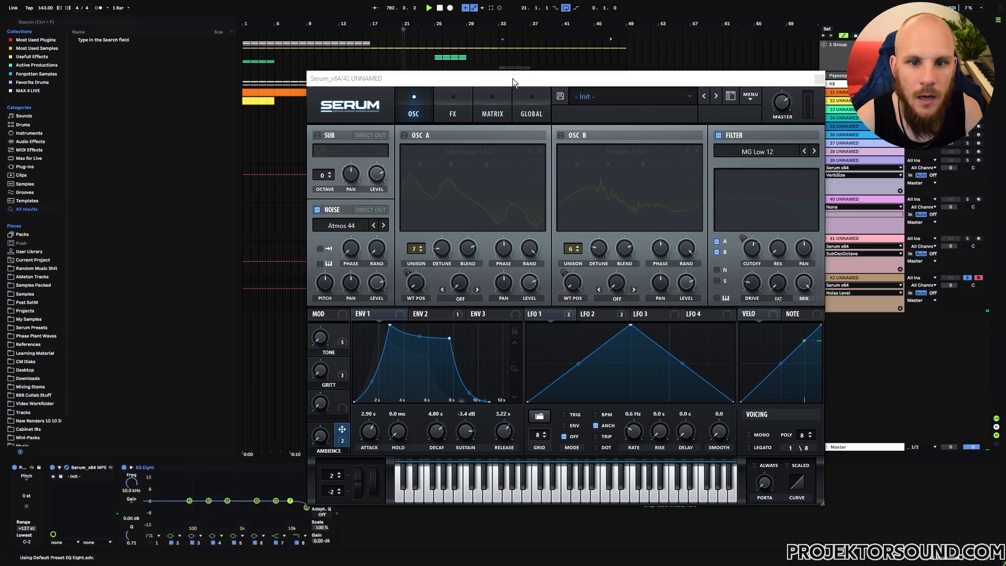
Add an EQ Eight after the synth and open its expanded spectrum display, clearing the synth window out of the way
left_click_drag(512, 78, 511, 4)
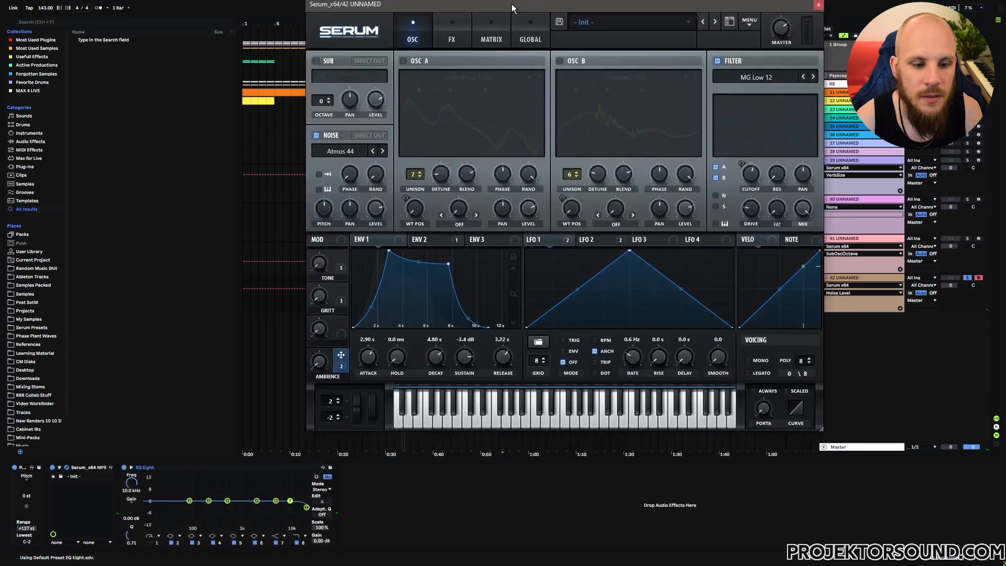
left_click(131, 467)
left_click(817, 5)
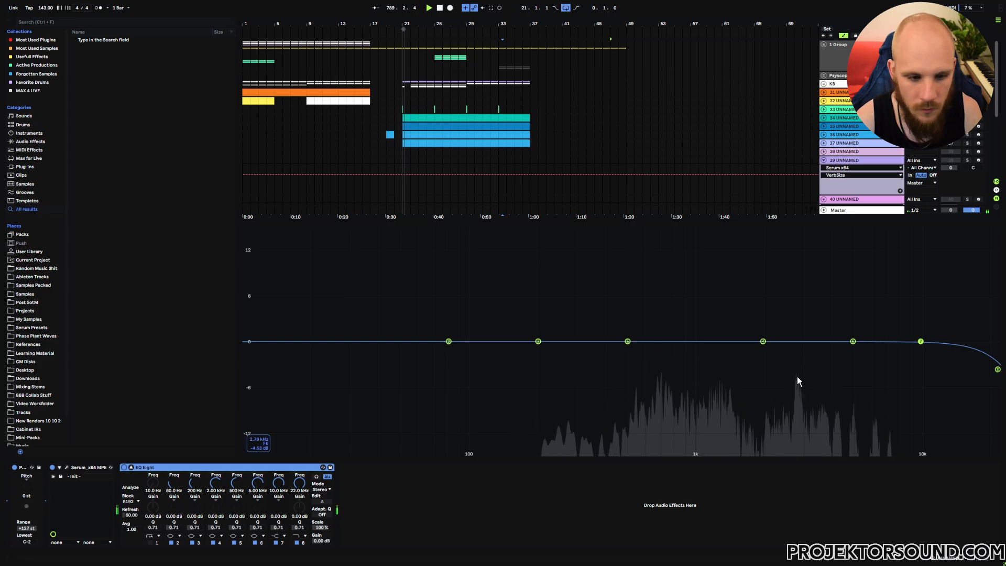
Turn on keyboard tracking for the noise oscillator and play notes to check its spectrum in EQ Eight
left_click(96, 469)
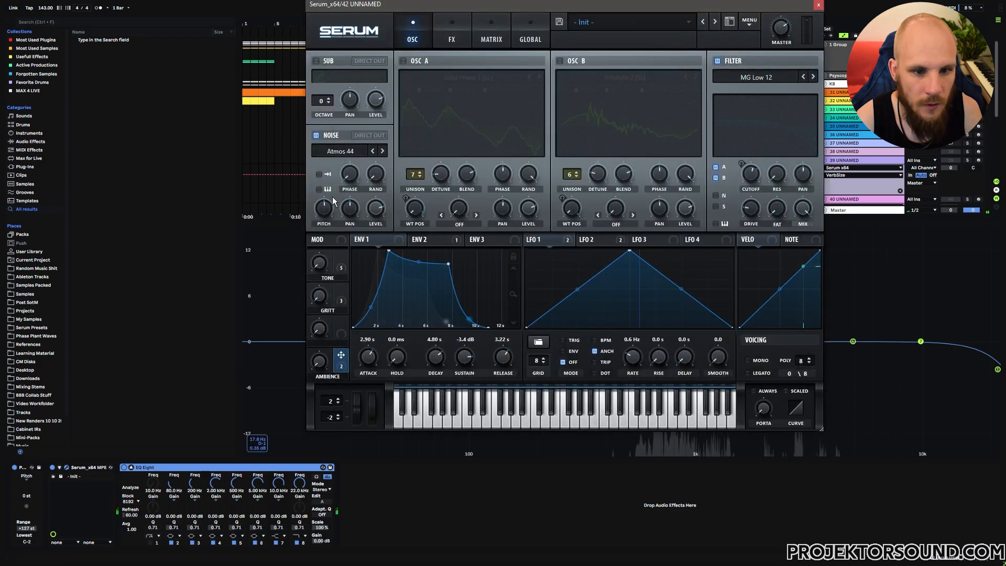
left_click(819, 7)
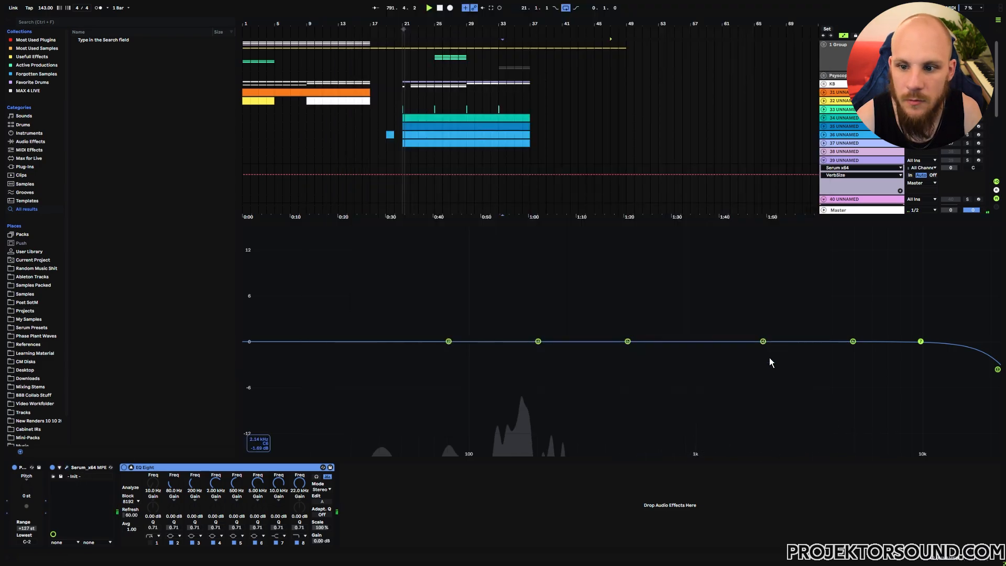
key("x")
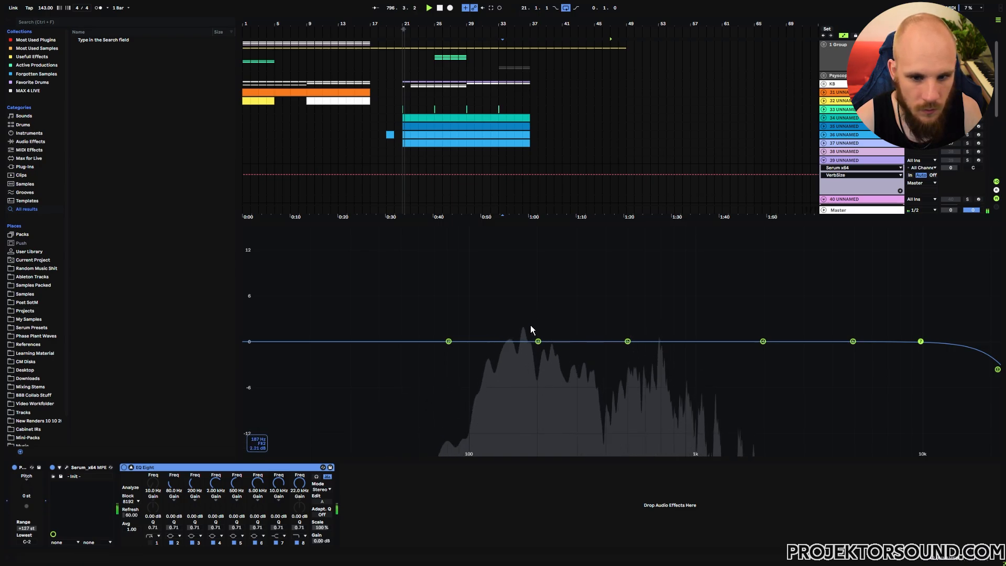
Raise the noise oscillator's pitch to 35 st while checking its spectrum in EQ Eight
left_click(67, 466)
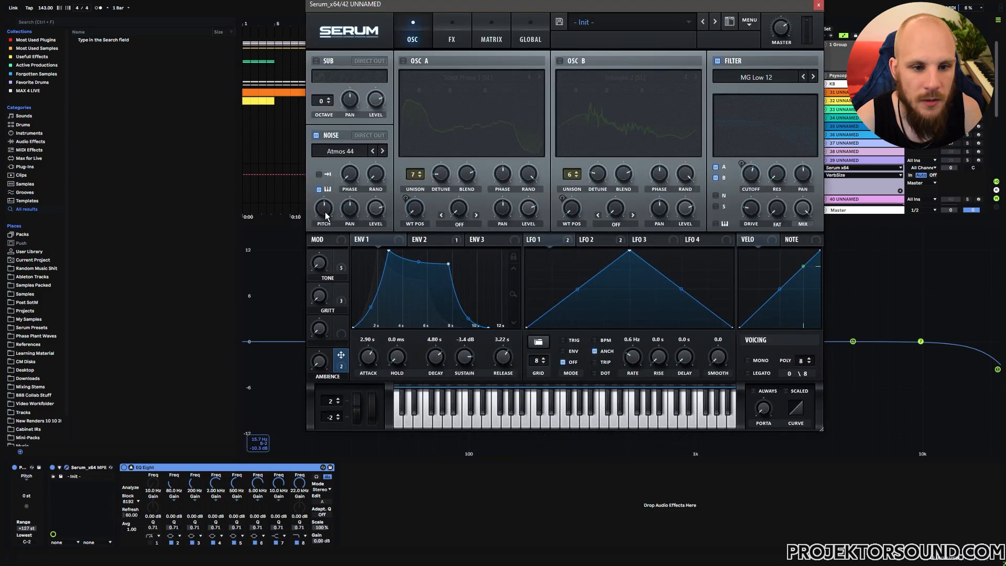
left_click_drag(325, 215, 336, 204)
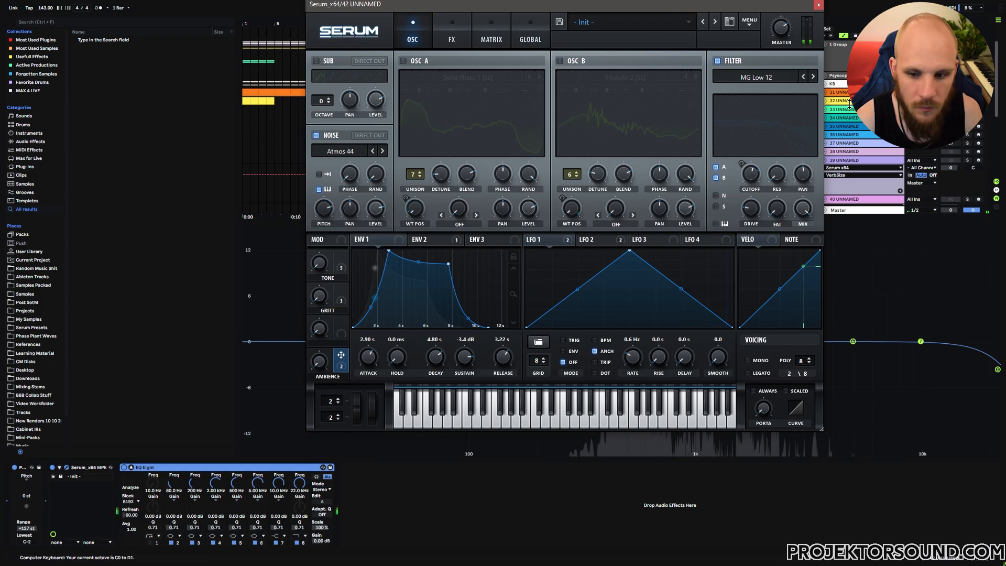
left_click(818, 5)
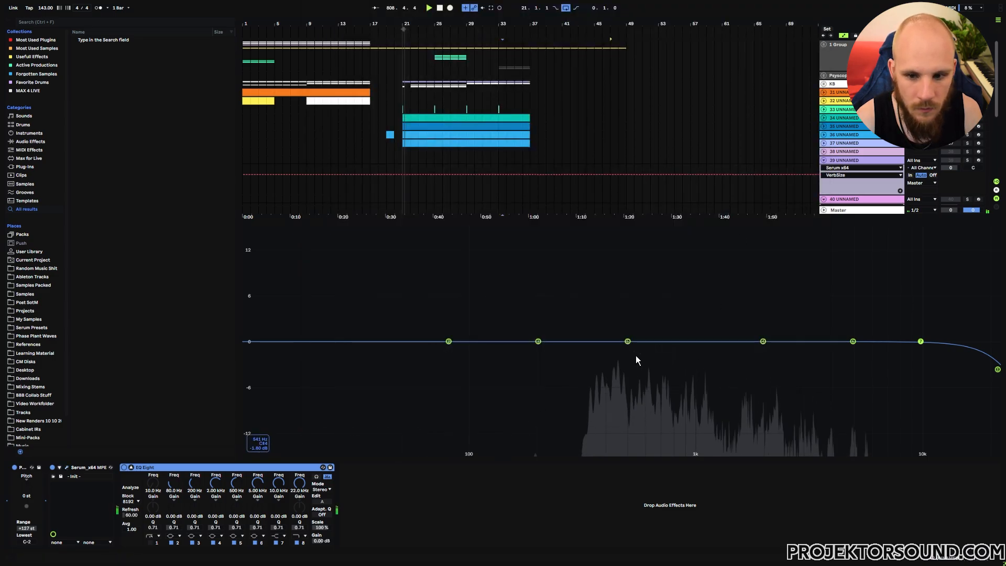
left_click(66, 467)
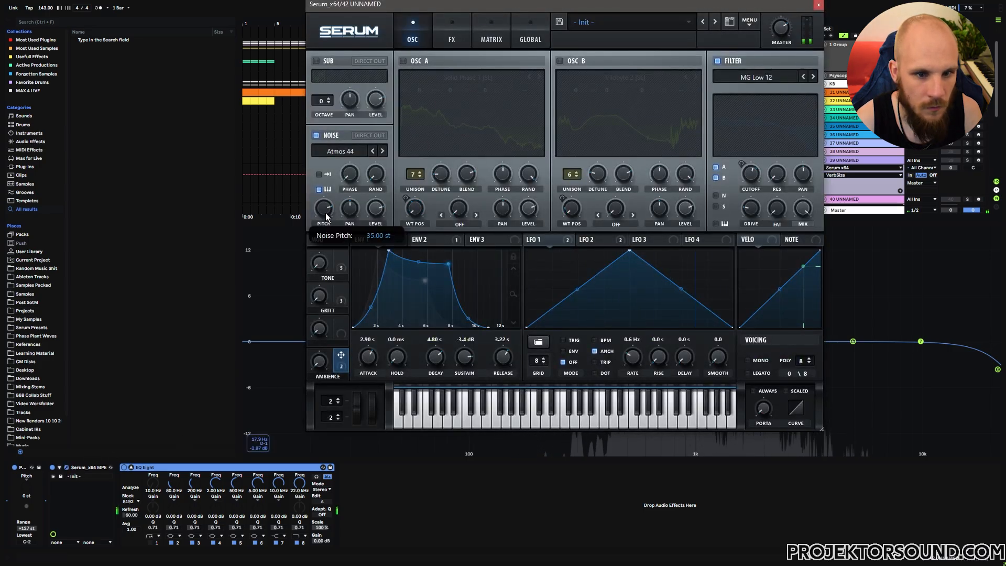
Switch OSC A and OSC B on to hear them with the noise, and switch both off again
left_click(403, 61)
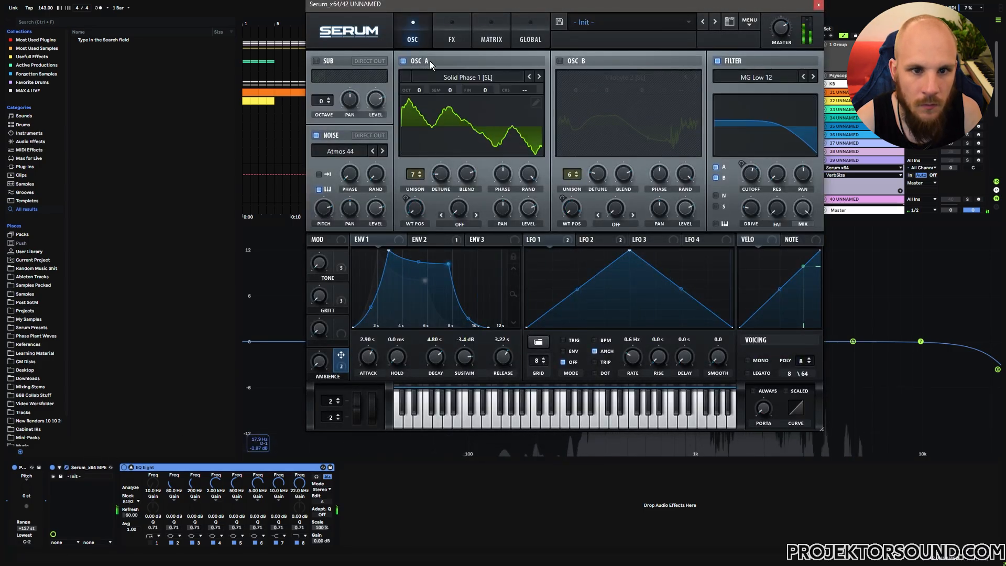
left_click(559, 61)
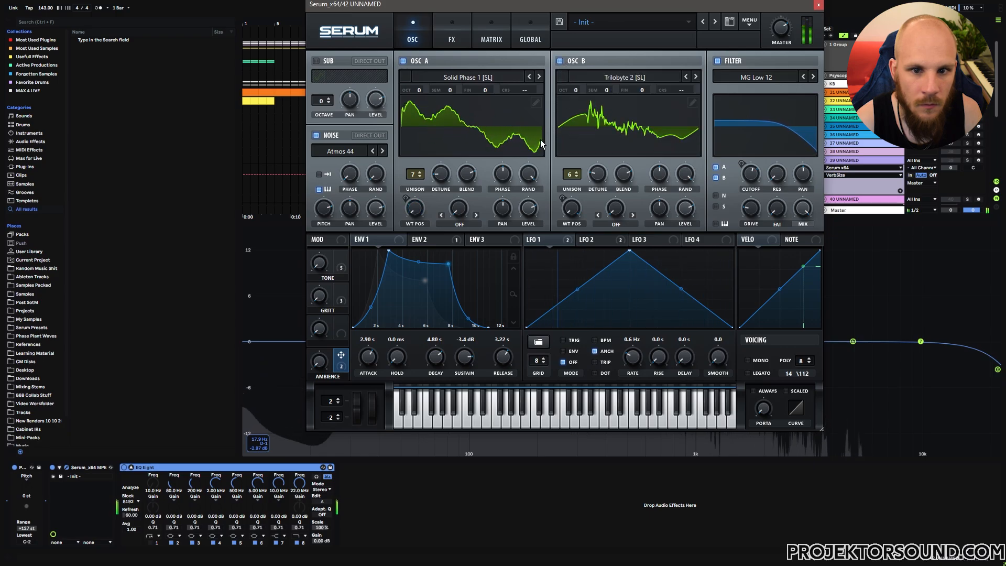
left_click(403, 60)
left_click(559, 61)
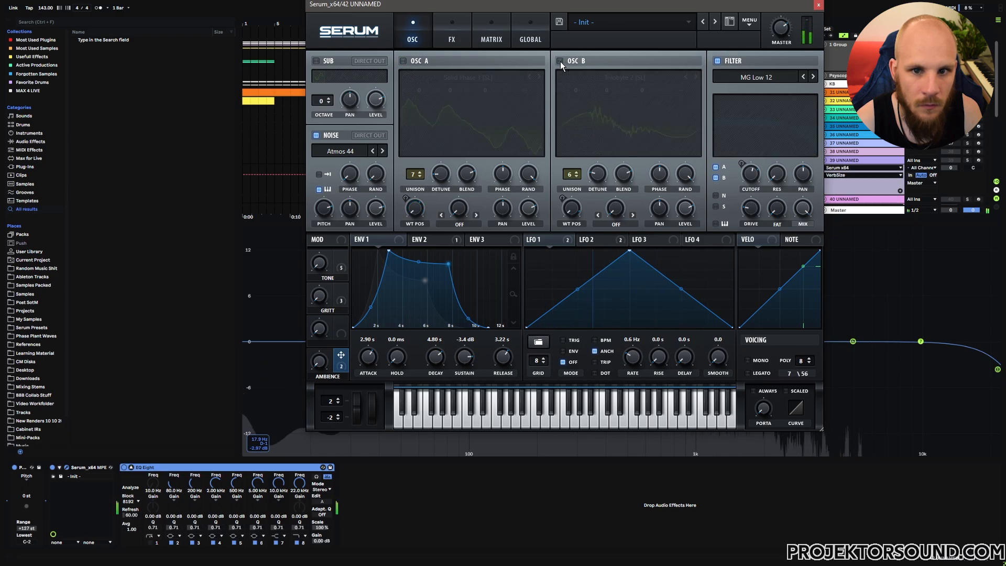
Set the noise pitch to 43 st, check the spectrum in EQ Eight and switch OSC A and OSC B back on
mouse_move(326, 211)
left_click_drag(327, 209, 329, 206)
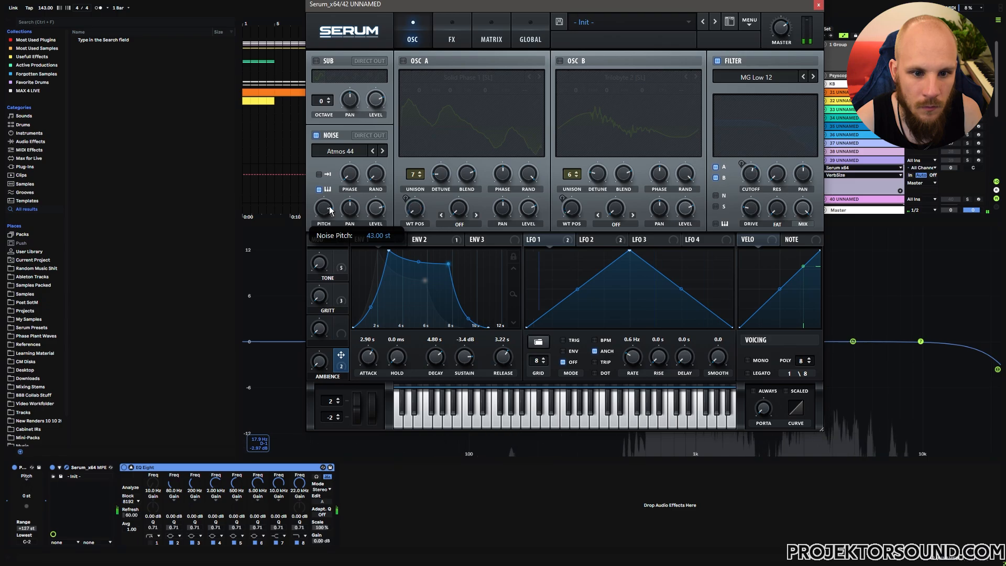
left_click(818, 4)
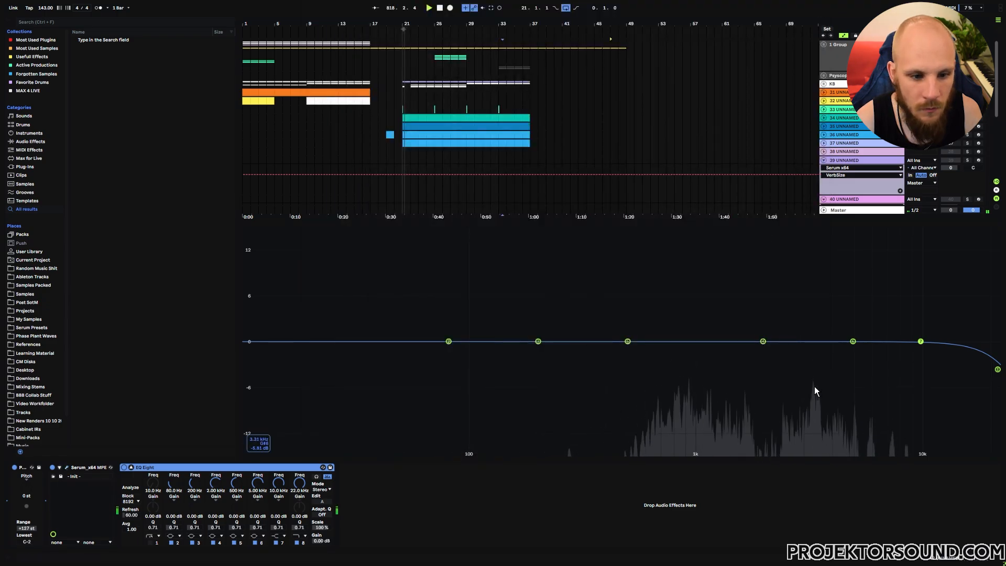
left_click(66, 467)
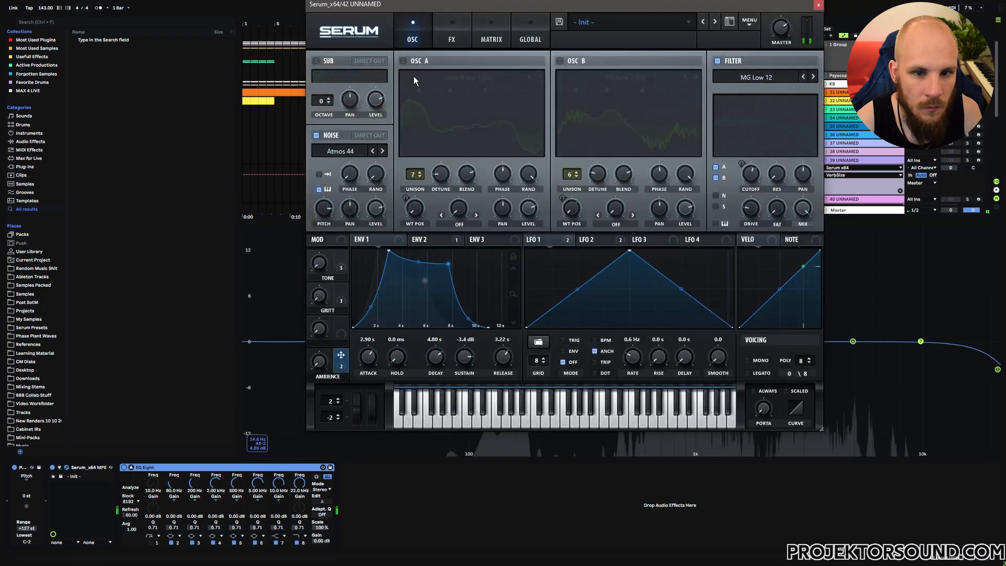
left_click(565, 61)
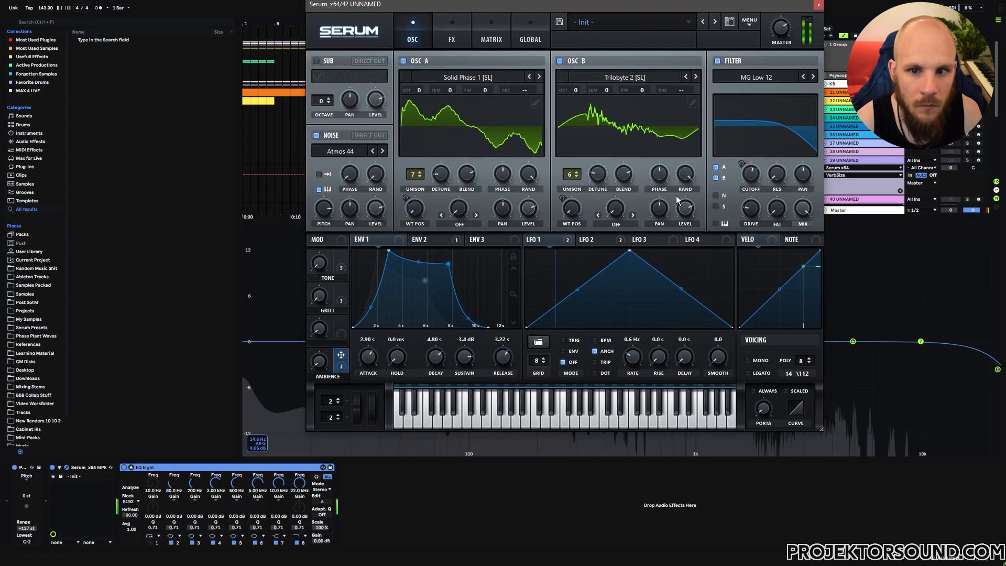
Route the noise oscillator through the filter and play the patch in different keyboard octaves
left_click(716, 196)
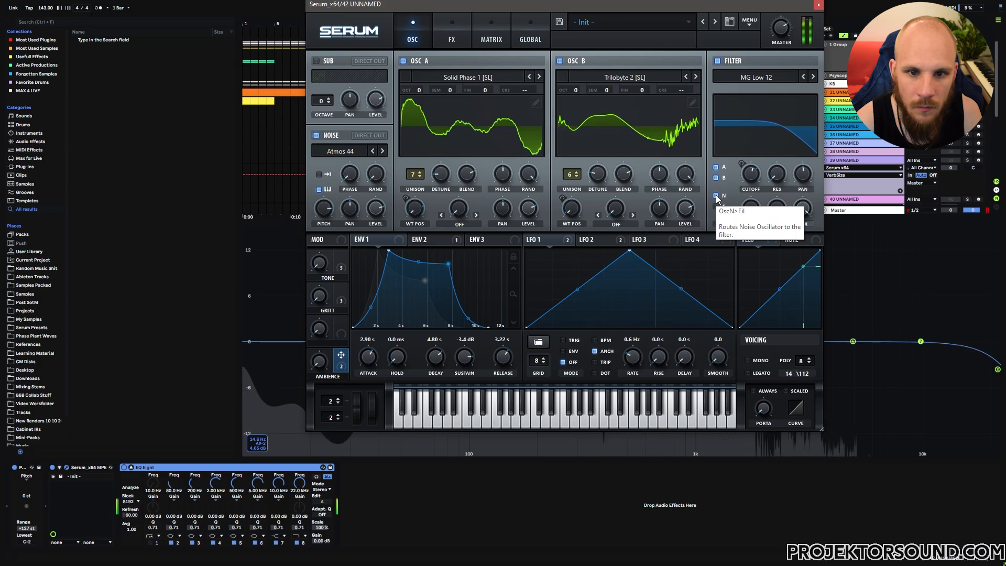
key("z")
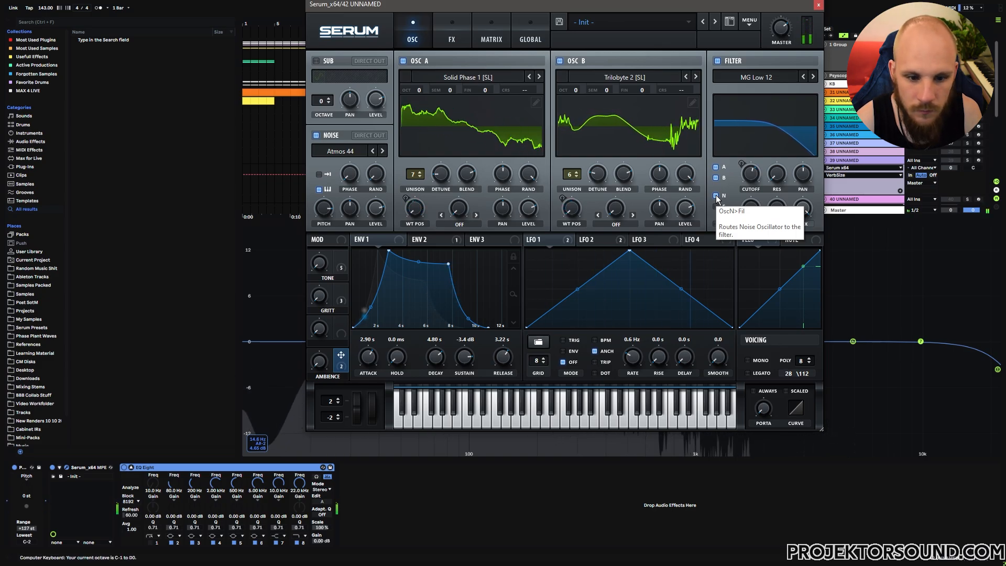
key("x")
key("x")
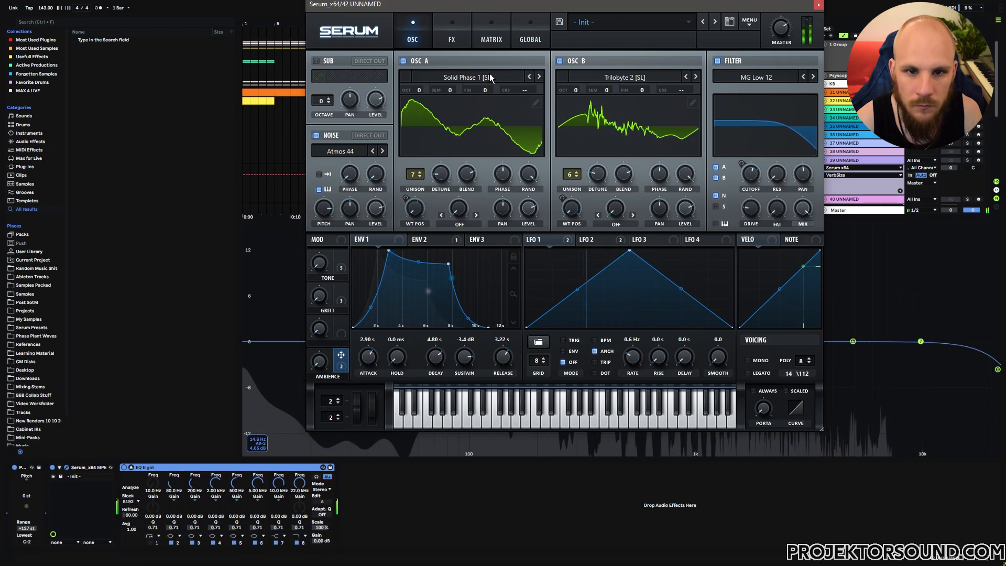
Review the effects rack from EQ and distortion down to delay and reverb, and return to the oscillator view
left_click(455, 41)
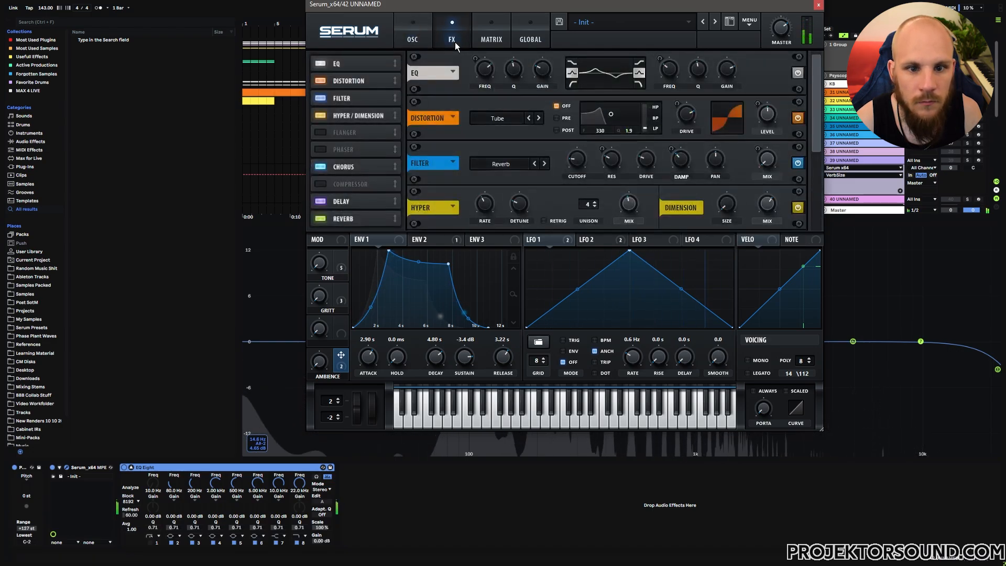
left_click(408, 24)
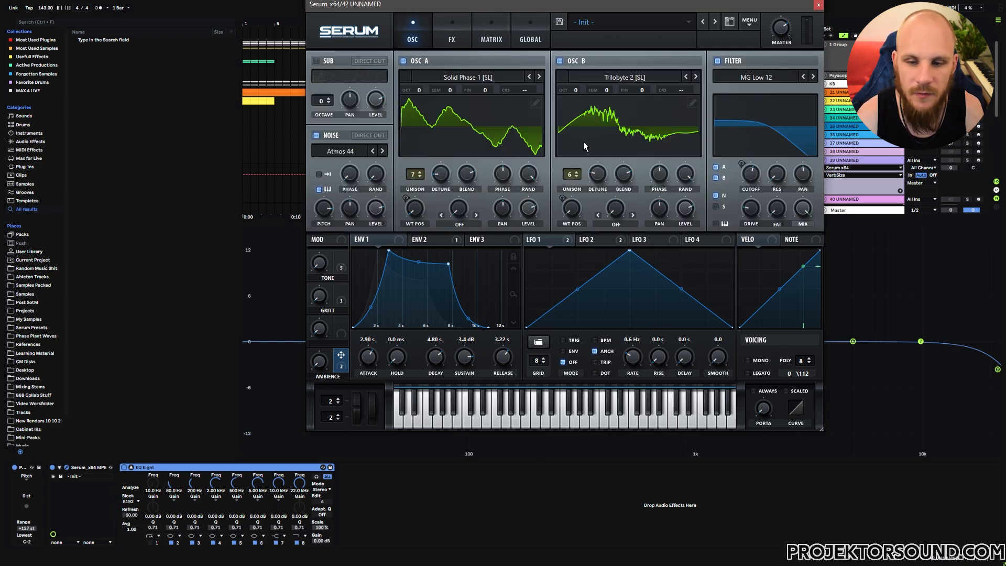
left_click(455, 40)
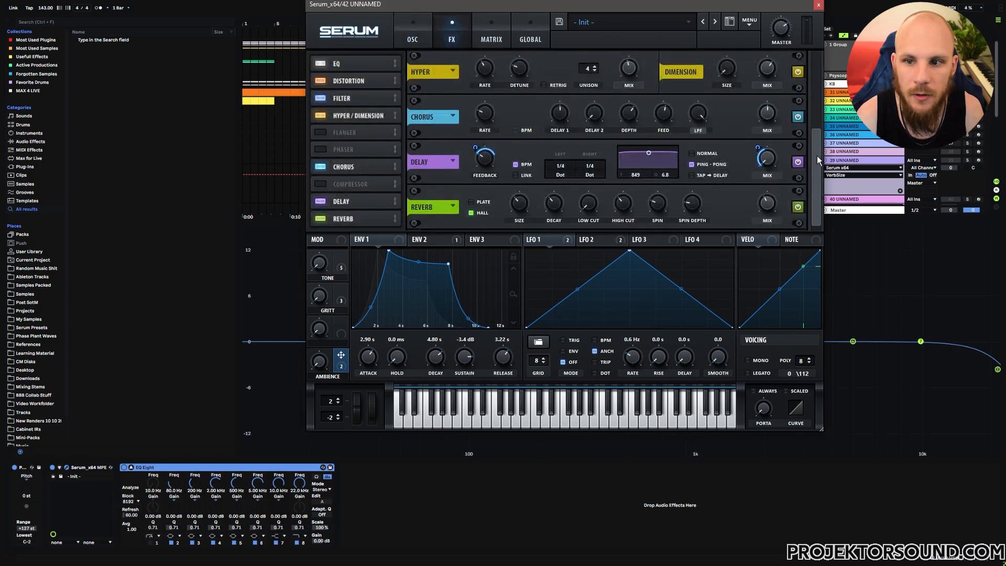
scroll(816, 156, "down", 2)
left_click_drag(820, 126, 809, 63)
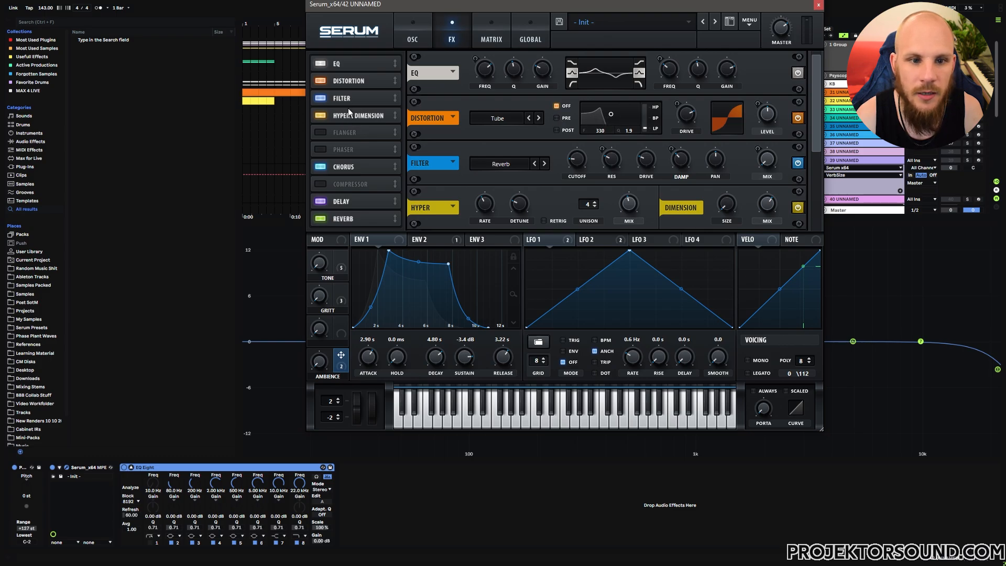
left_click(770, 128)
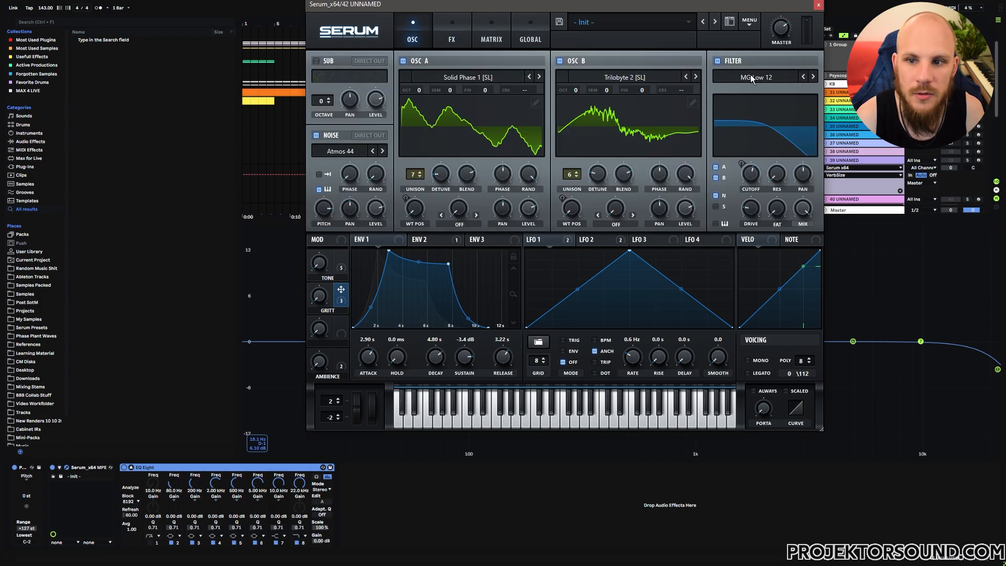
Change the filter type from the Multi group to LH 12
left_click(749, 76)
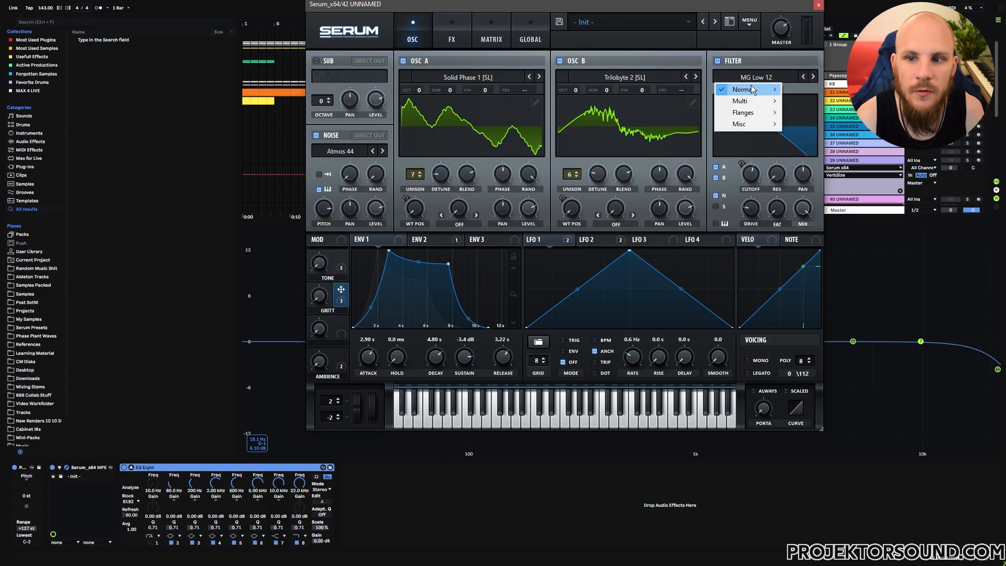
mouse_move(751, 85)
mouse_move(753, 103)
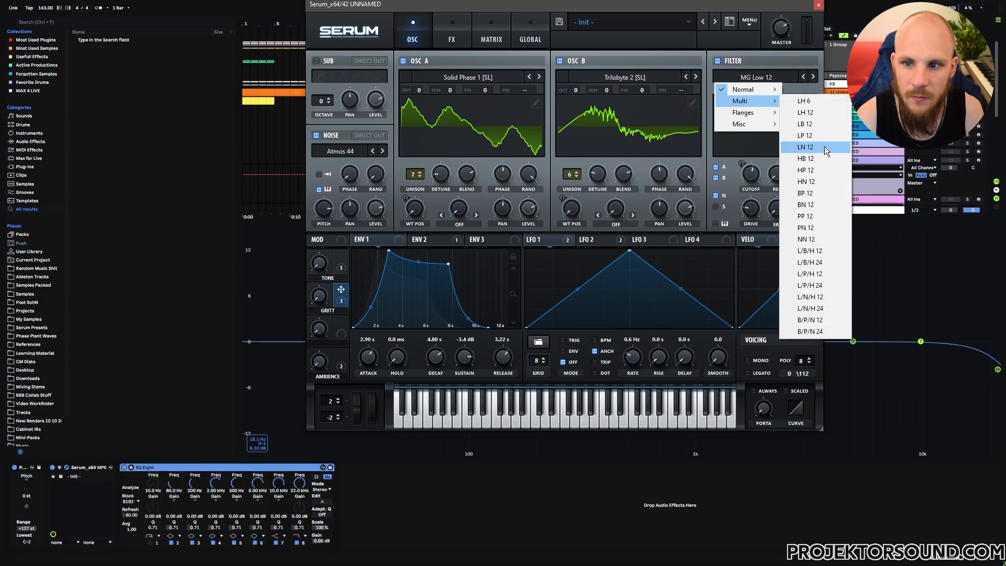
left_click(819, 113)
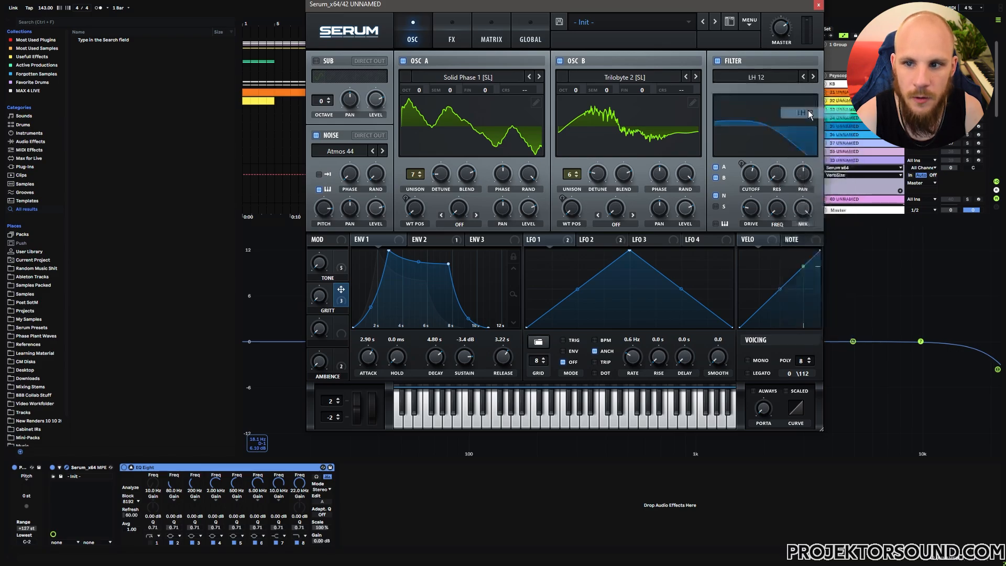
Set the LH 12 filter's FREQ to 46% while playing notes, and shift the computer keyboard's octave down
mouse_move(777, 208)
left_mouse_down()
mouse_move(795, 176)
mouse_move(778, 205)
left_mouse_up()
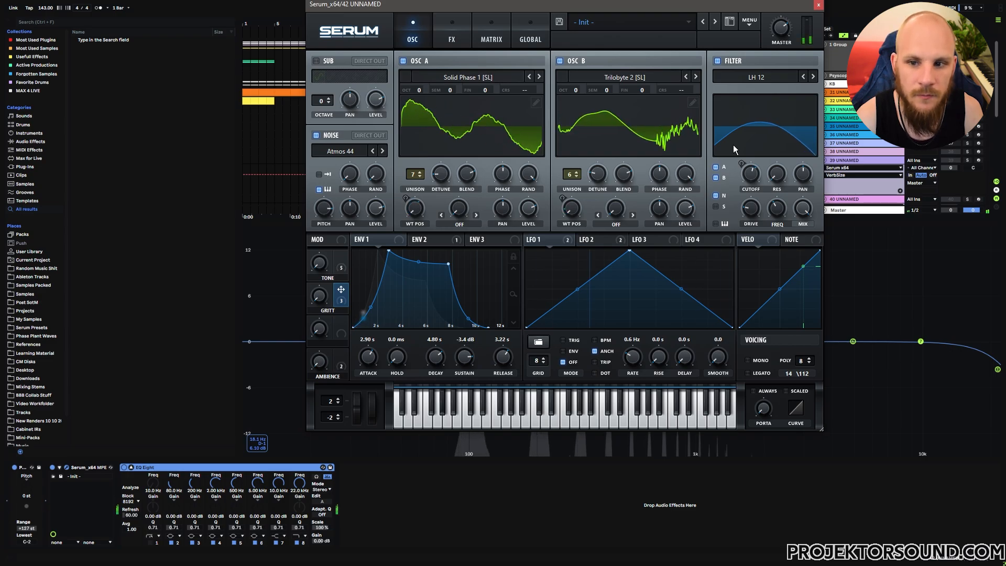
mouse_move(778, 209)
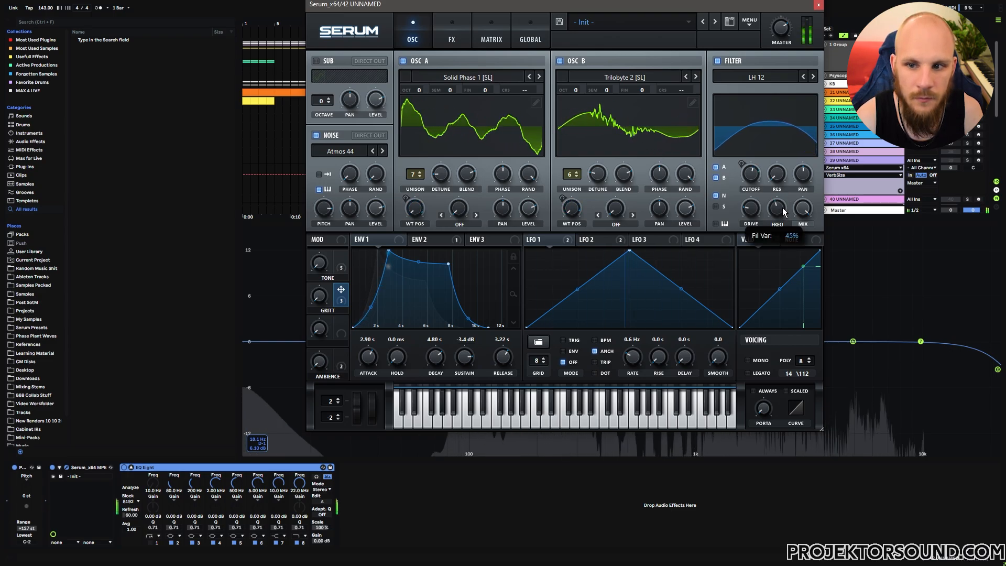
left_click_drag(778, 213, 778, 211)
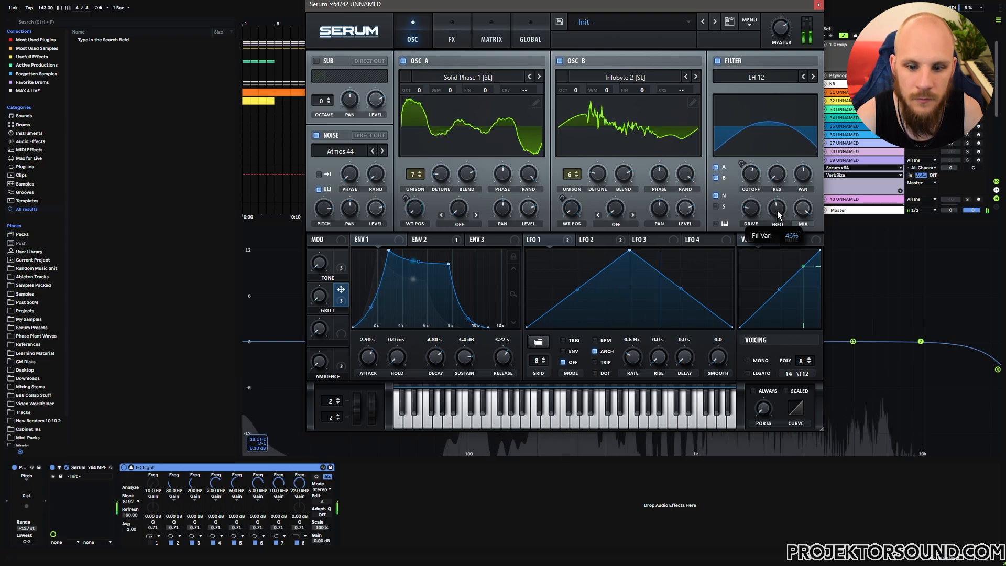
key("z")
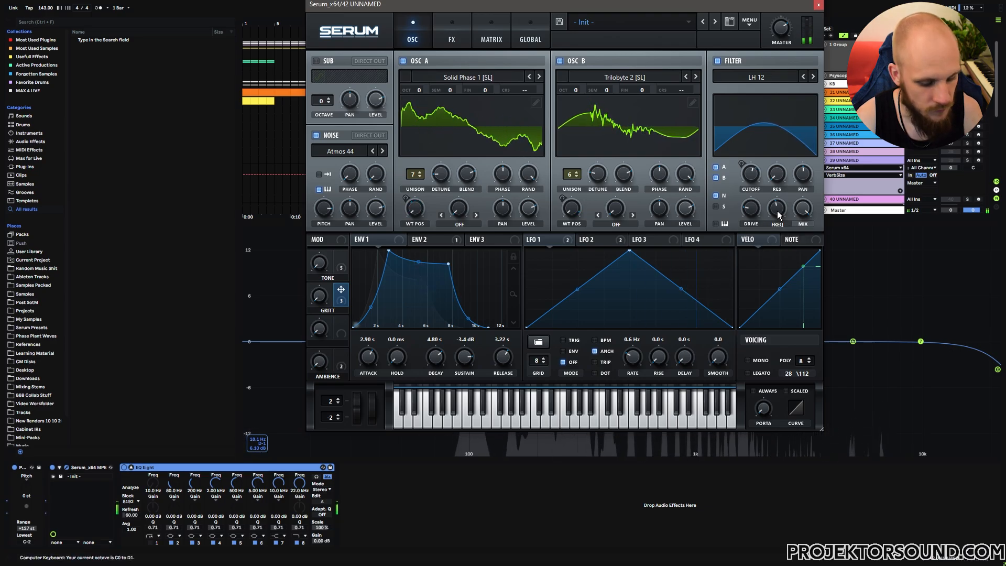